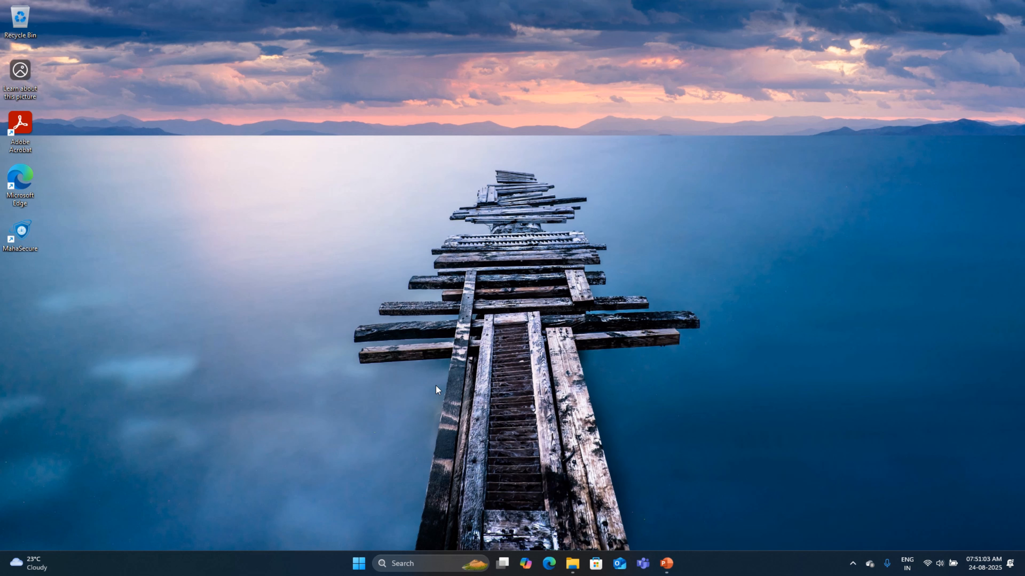
# Step: Search for and launch Workbench 2023 R1
pyautogui.click(425, 565)
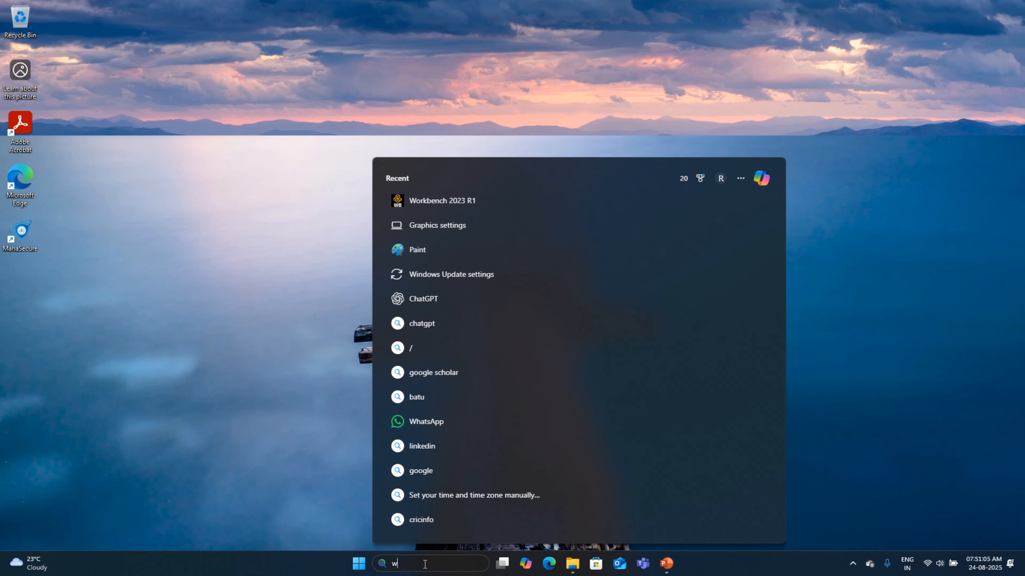
pyautogui.write('work')
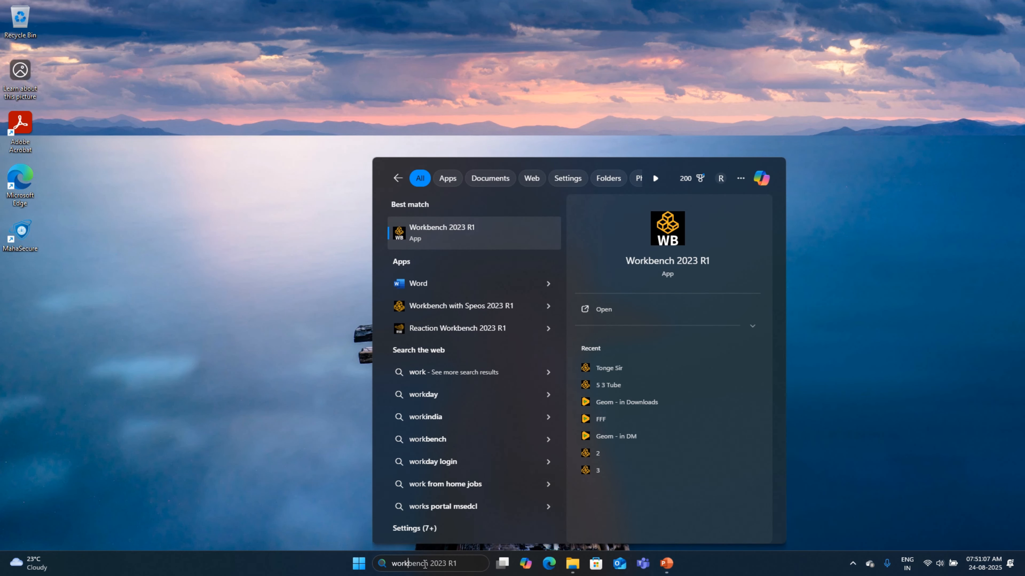
pyautogui.click(459, 230)
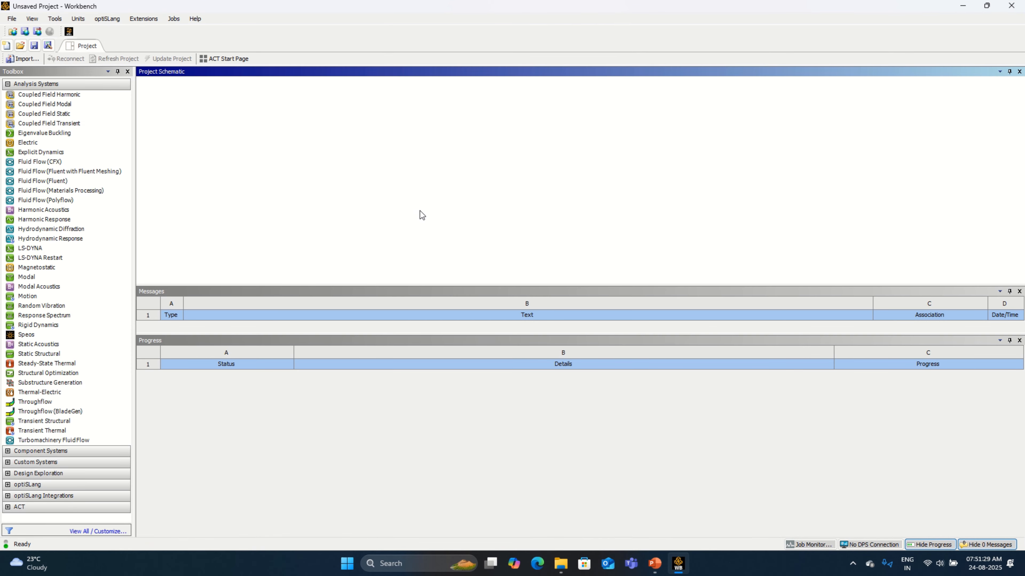
# Step: Add a Fluid Flow (Fluent) analysis system to the project and open its geometry in DesignModeler
pyautogui.doubleClick(74, 182)
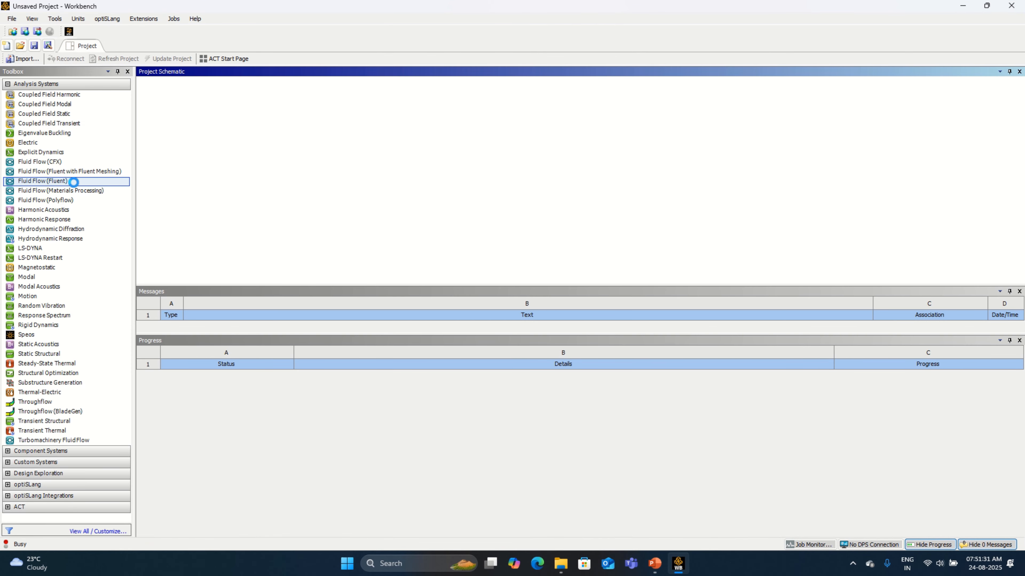
pyautogui.rightClick(231, 129)
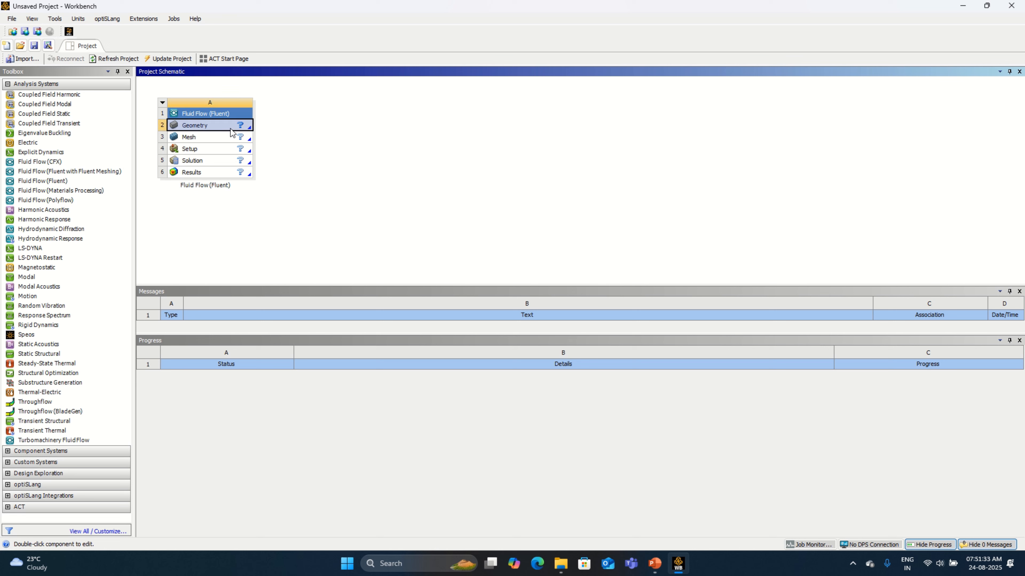
pyautogui.click(293, 159)
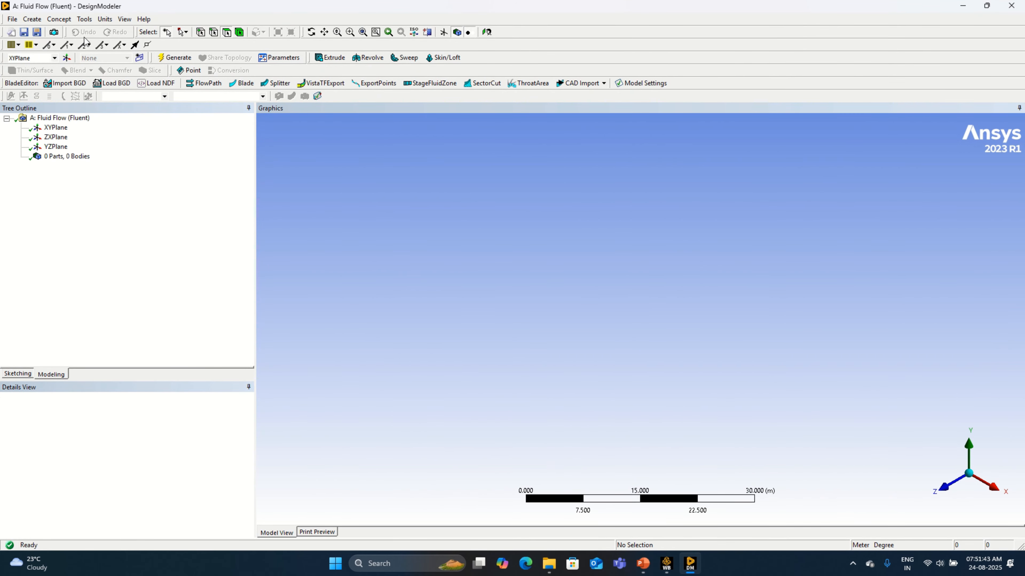
# Step: Set the model's length units to centimetres
pyautogui.click(92, 21)
pyautogui.click(105, 19)
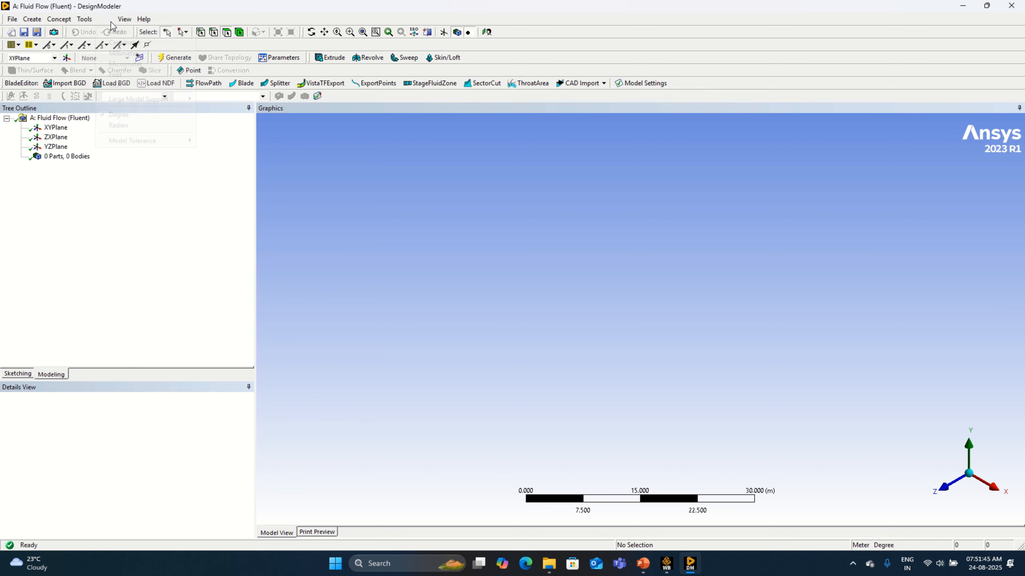
pyautogui.click(124, 42)
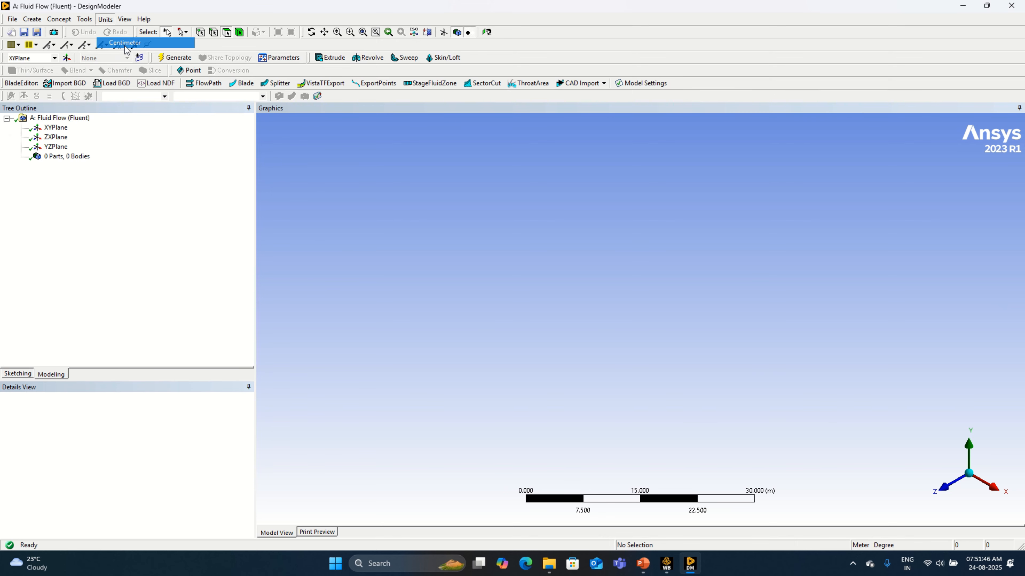
# Step: Create a new sketch on the XY plane and draw a rectangle from the origin, about 73.6 by 28.2 cm
pyautogui.click(57, 127)
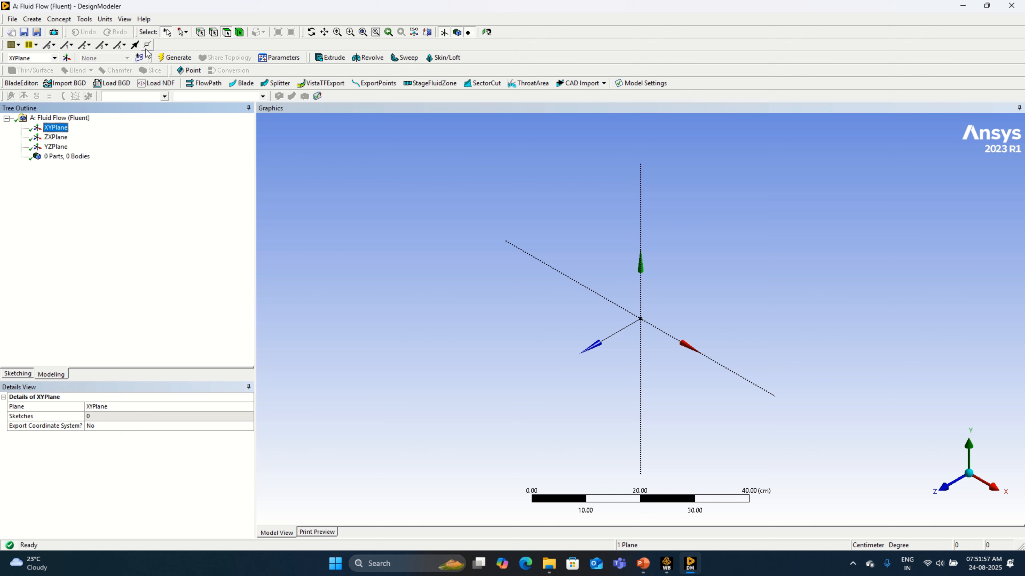
pyautogui.click(141, 58)
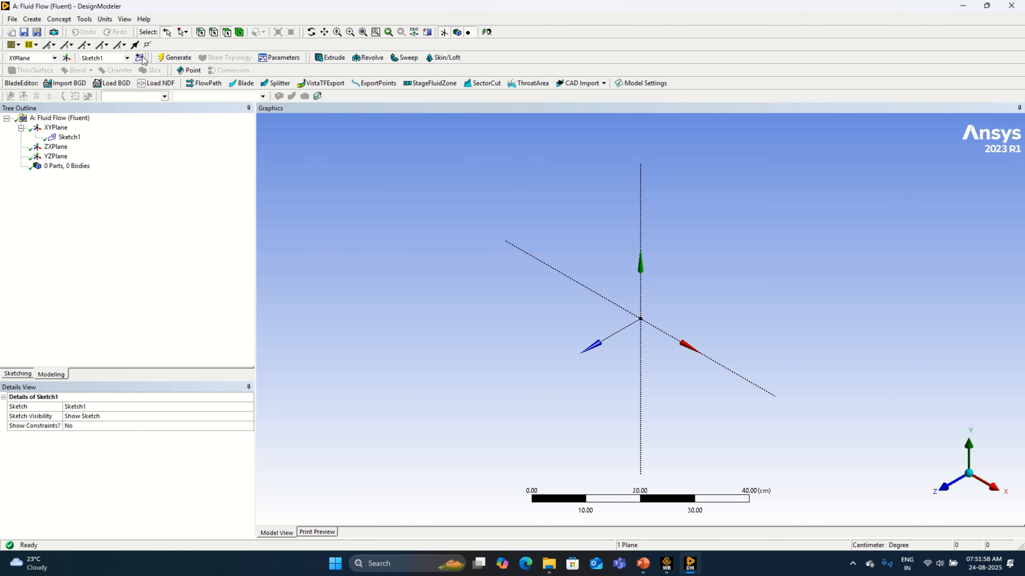
pyautogui.click(23, 376)
pyautogui.click(62, 181)
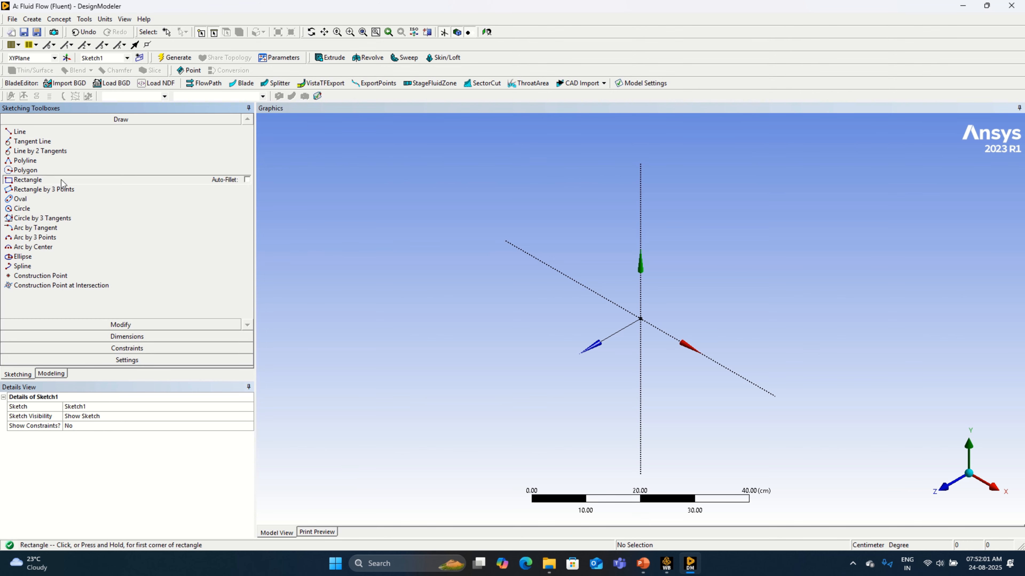
pyautogui.click(640, 319)
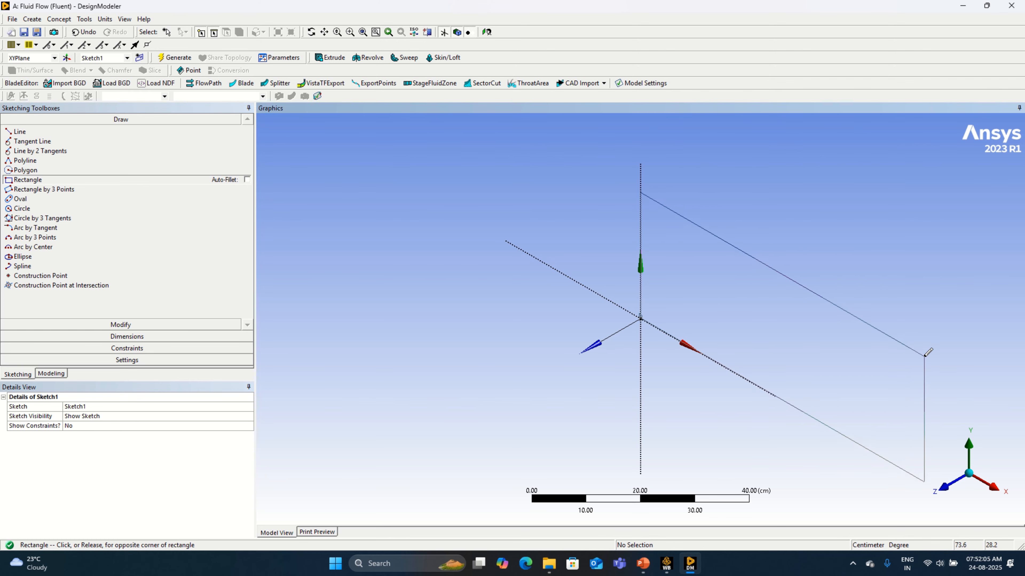
pyautogui.click(923, 482)
# Step: Dimension the rectangle's bottom edge and set its horizontal length to 150 cm
pyautogui.click(118, 343)
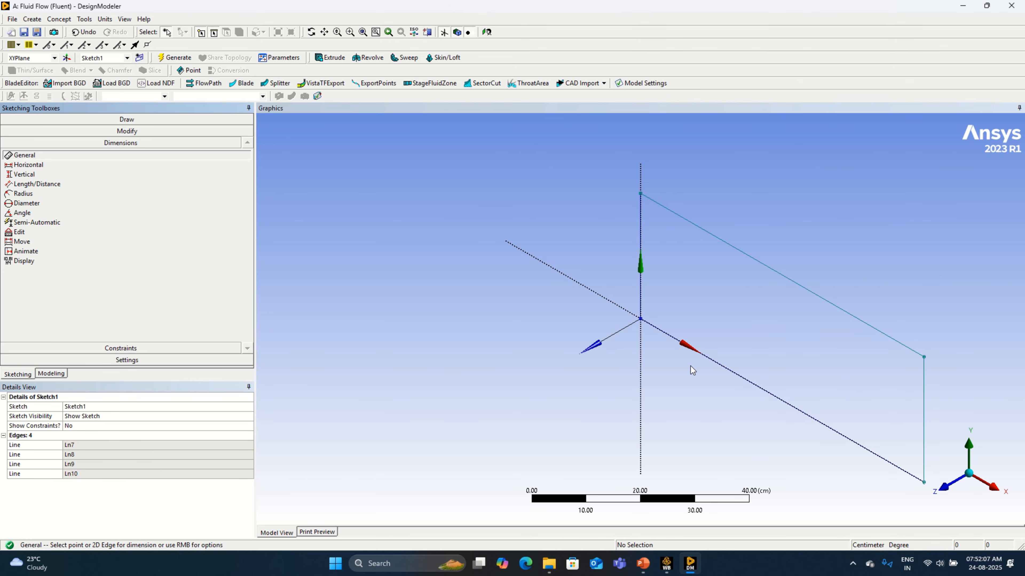
pyautogui.click(735, 374)
pyautogui.click(699, 393)
pyautogui.click(90, 445)
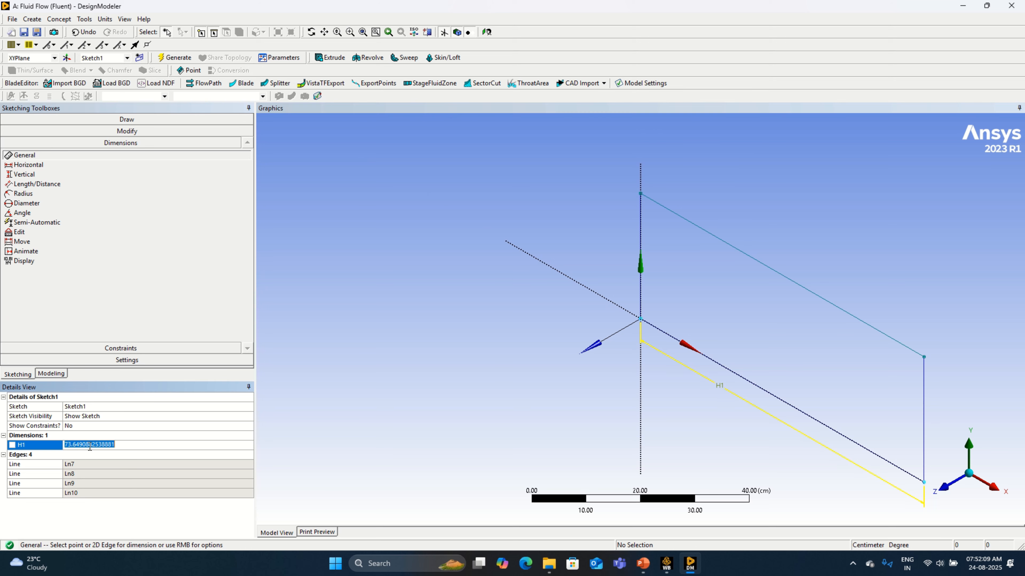
pyautogui.write('150')
pyautogui.press('Return')
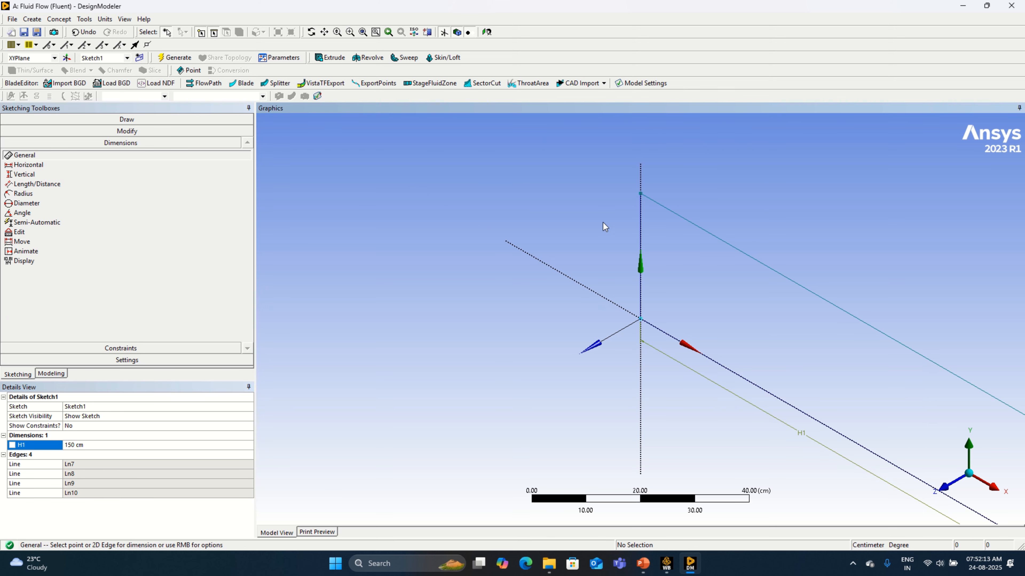
# Step: Dimension the rectangle's left edge and set its height to 50 cm
pyautogui.click(650, 238)
pyautogui.click(609, 242)
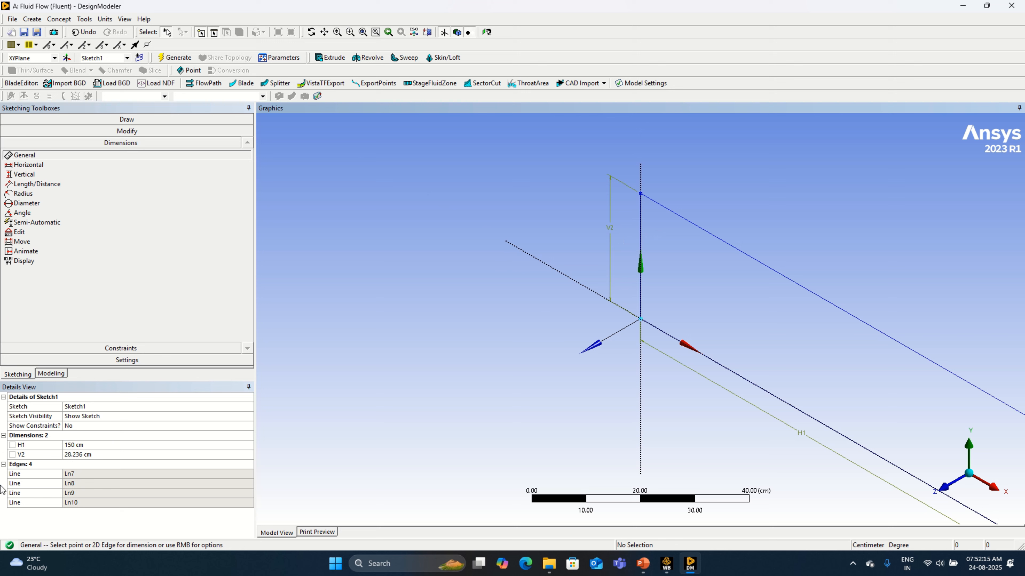
pyautogui.click(89, 455)
pyautogui.write('5')
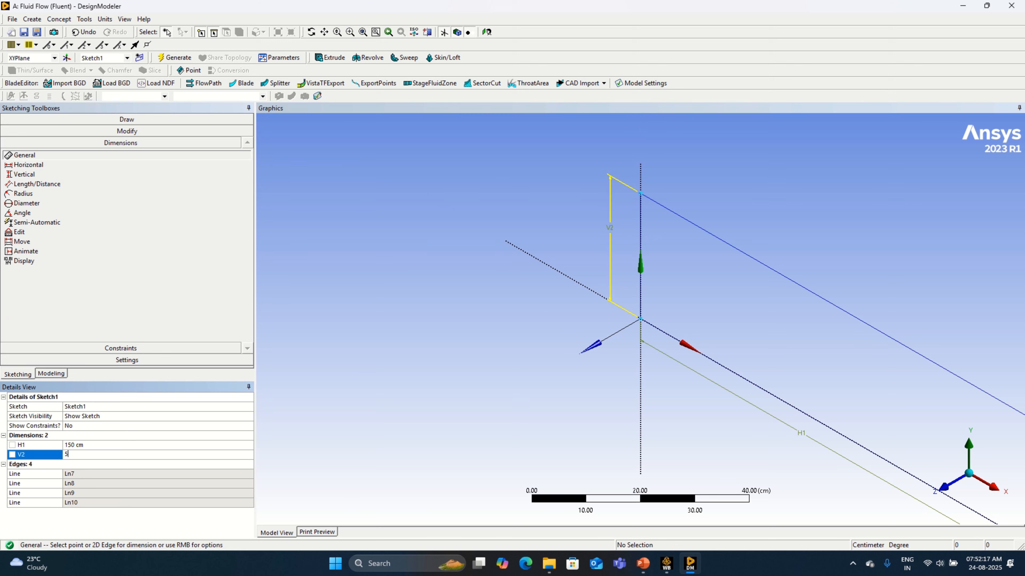
pyautogui.write('0')
pyautogui.press('Return')
pyautogui.scroll(-2, 486, 341)
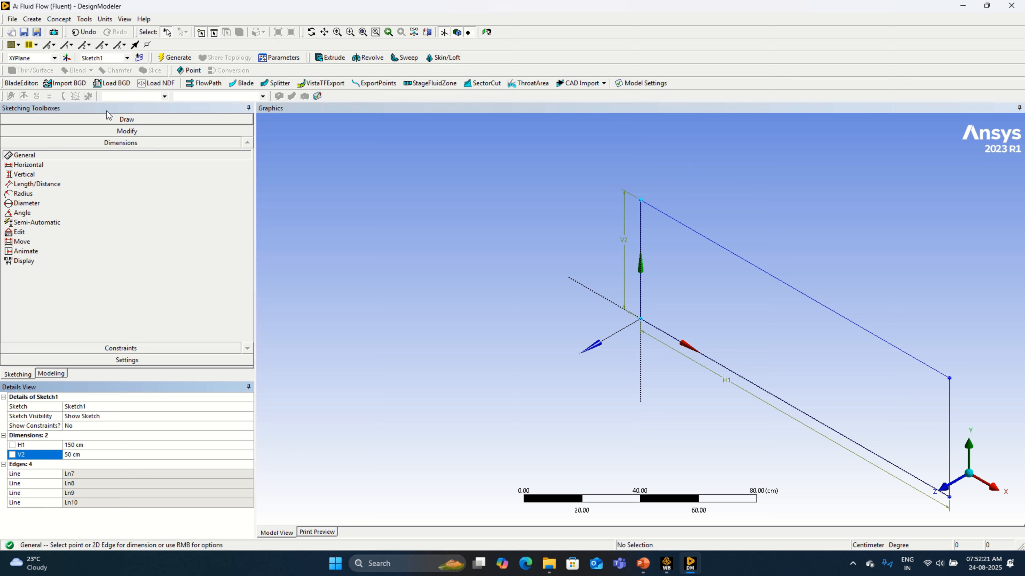
# Step: Generate a surface from the rectangle sketch with the operation set to Add Frozen
pyautogui.click(52, 374)
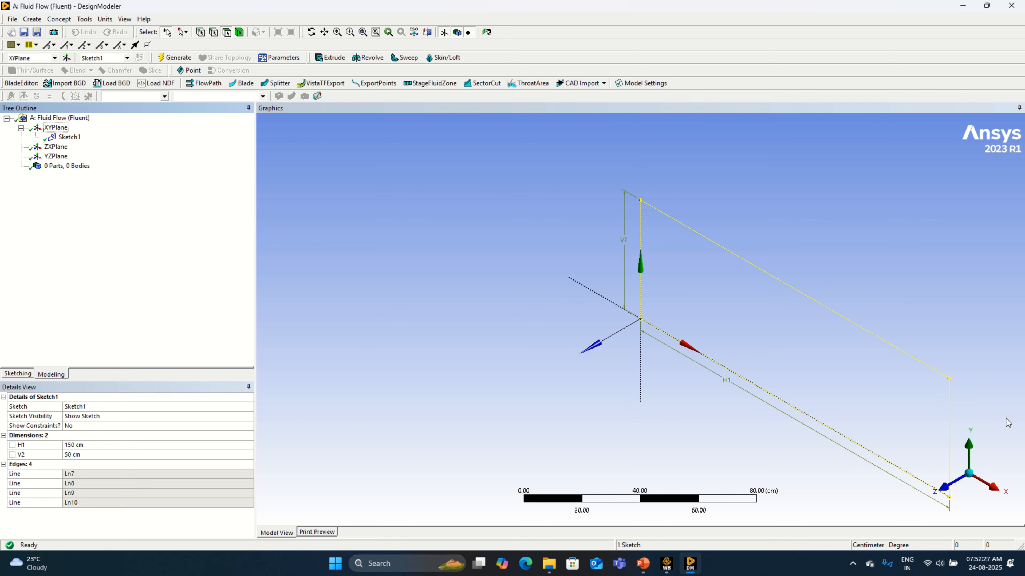
pyautogui.click(943, 489)
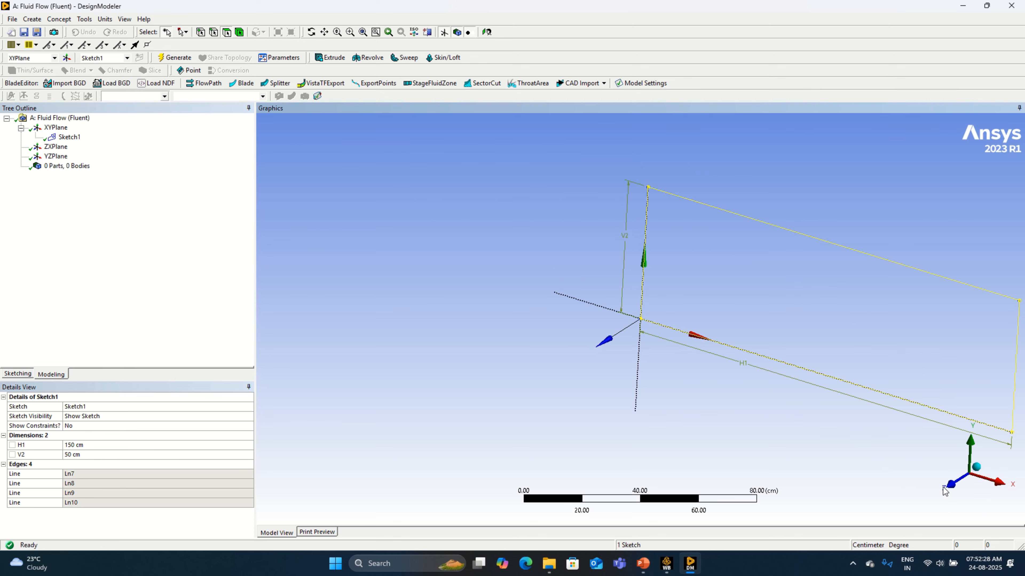
pyautogui.click(324, 31)
pyautogui.moveTo(827, 360)
pyautogui.mouseDown()
pyautogui.moveTo(559, 414)
pyautogui.moveTo(605, 410)
pyautogui.mouseUp()
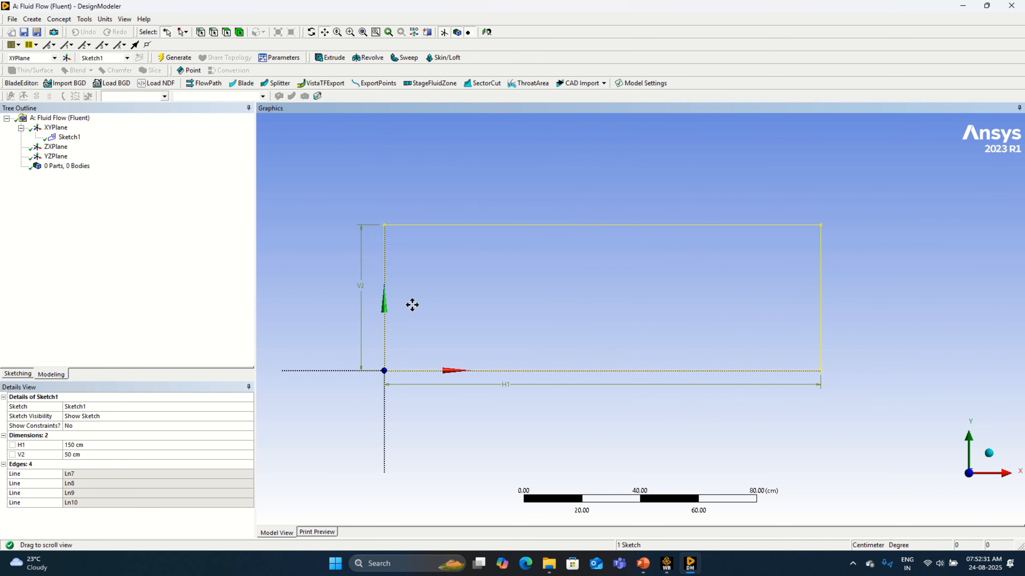
pyautogui.click(85, 19)
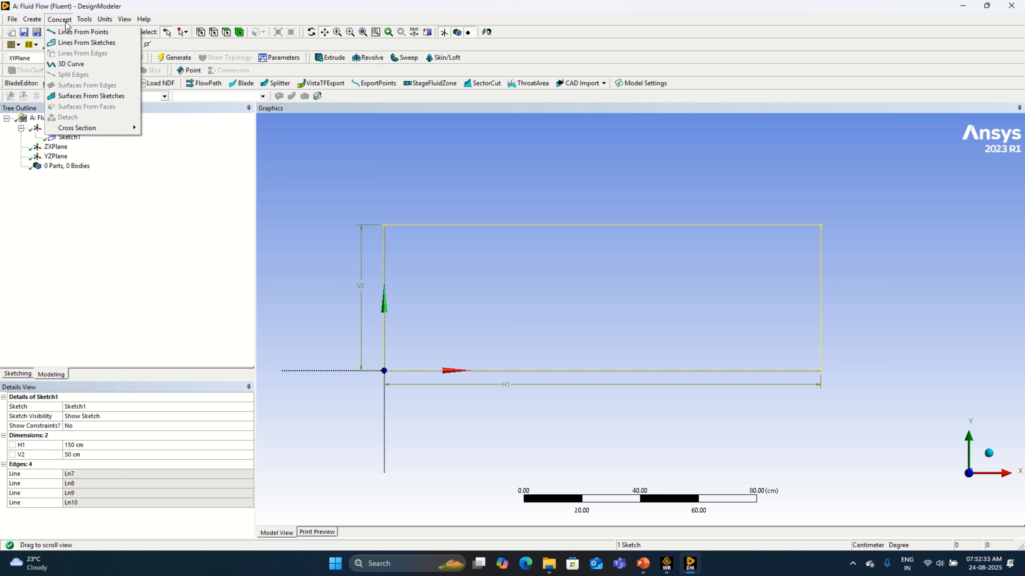
pyautogui.click(92, 101)
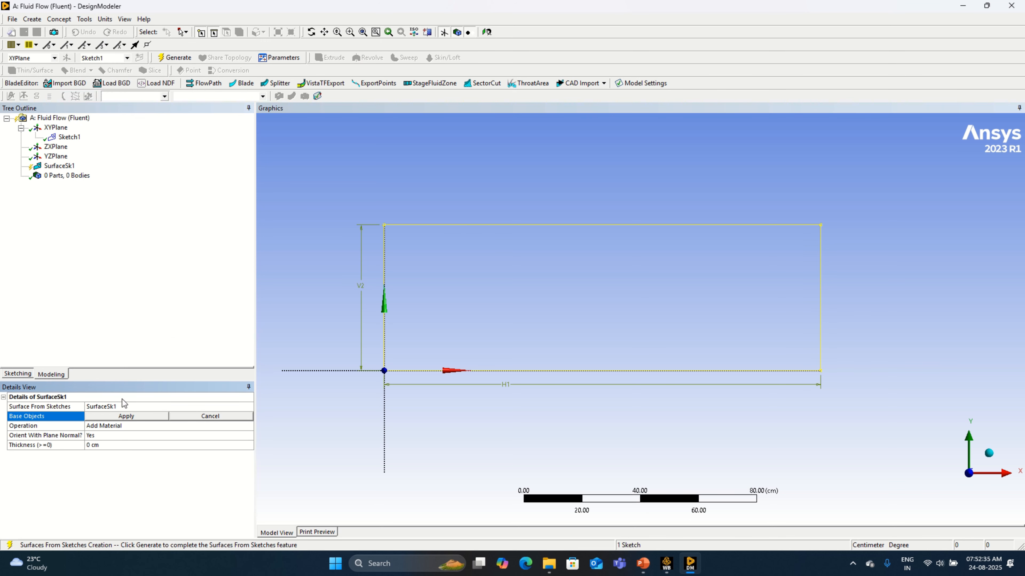
pyautogui.click(136, 417)
pyautogui.click(242, 427)
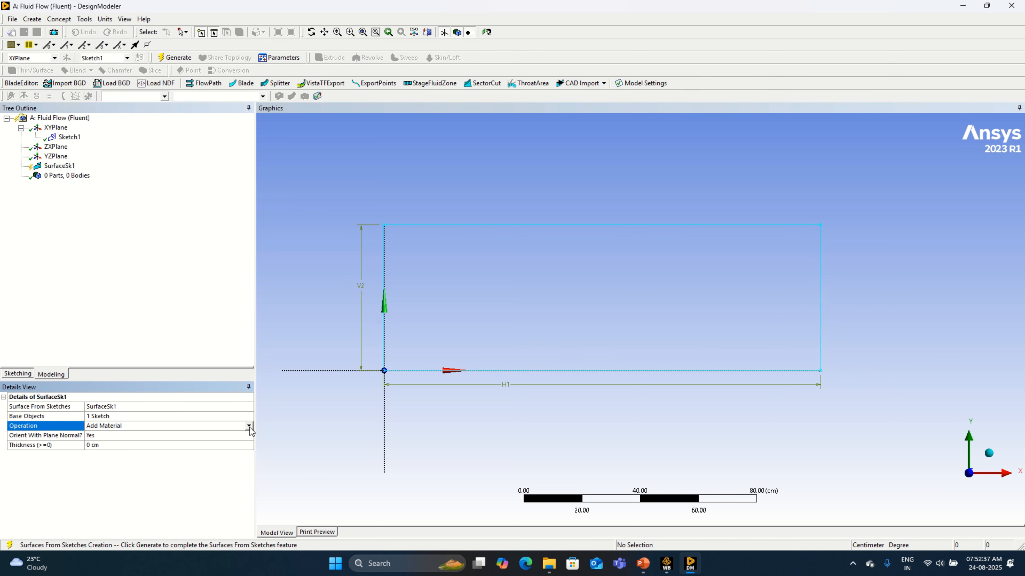
pyautogui.click(202, 436)
pyautogui.click(183, 58)
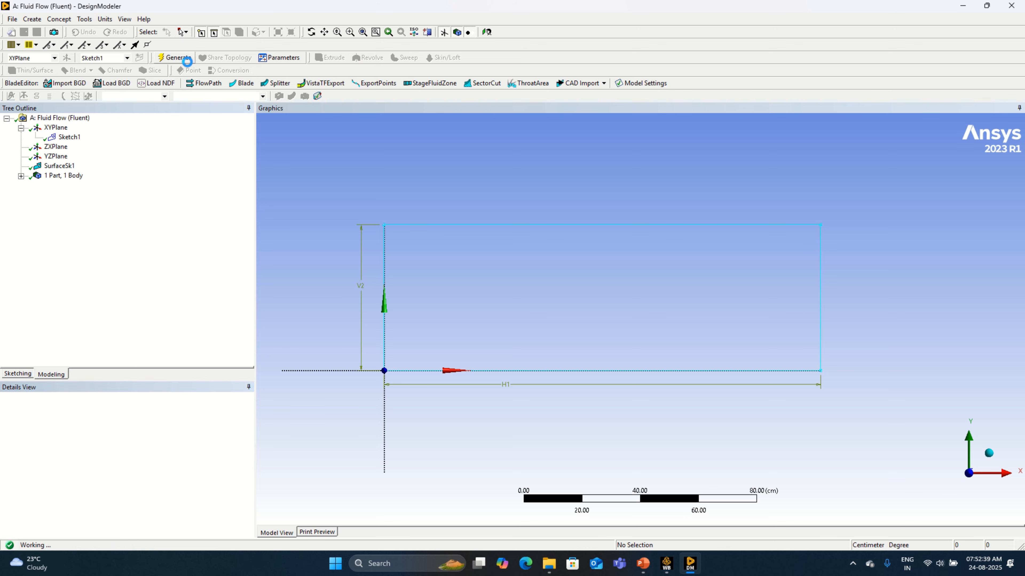
# Step: Sketch a circle about 21.9 cm in diameter near the middle of the rectangle
pyautogui.click(324, 32)
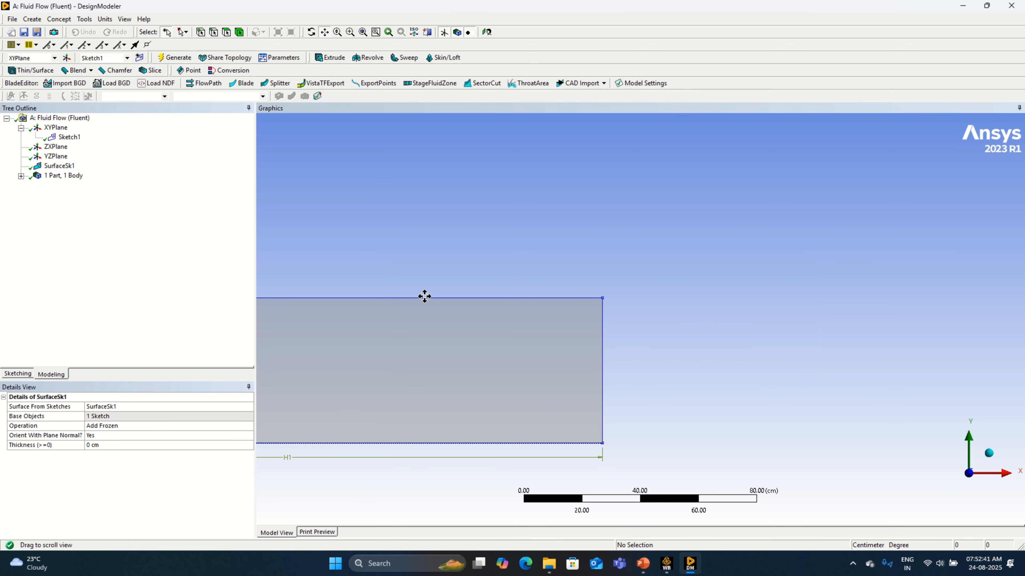
pyautogui.moveTo(423, 295)
pyautogui.mouseDown()
pyautogui.moveTo(567, 291)
pyautogui.moveTo(641, 257)
pyautogui.mouseUp()
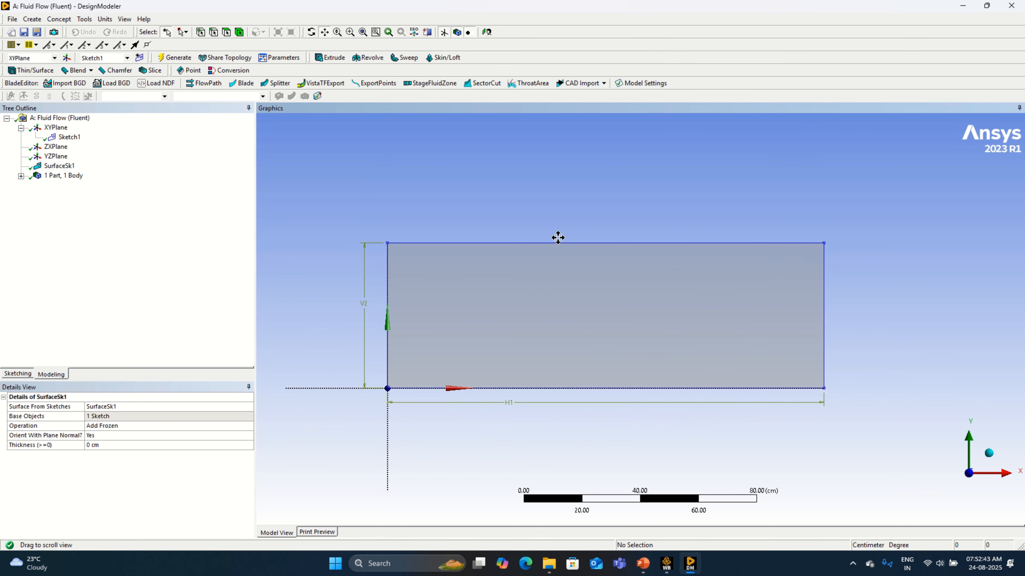
pyautogui.click(16, 374)
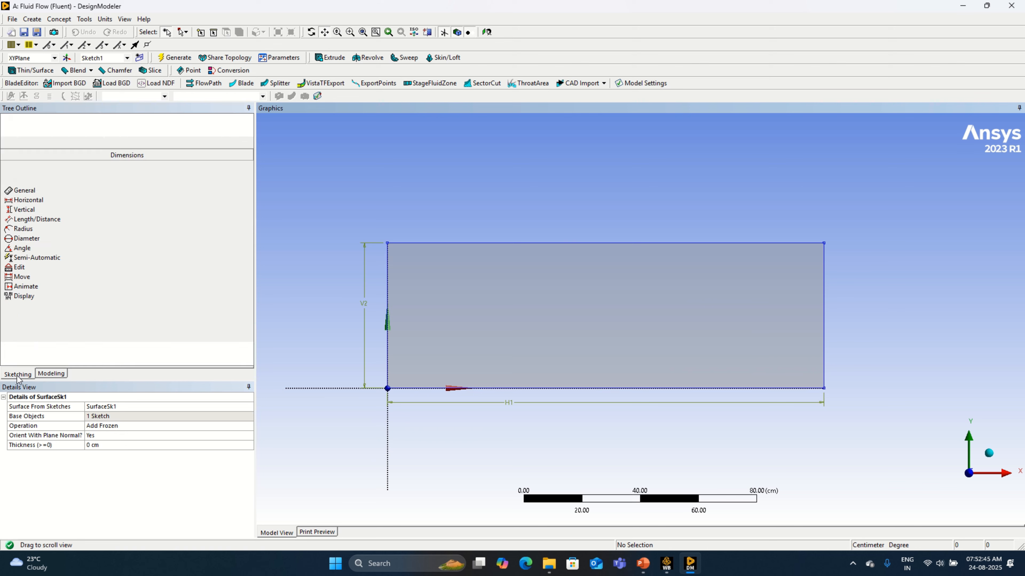
pyautogui.click(32, 208)
pyautogui.click(610, 314)
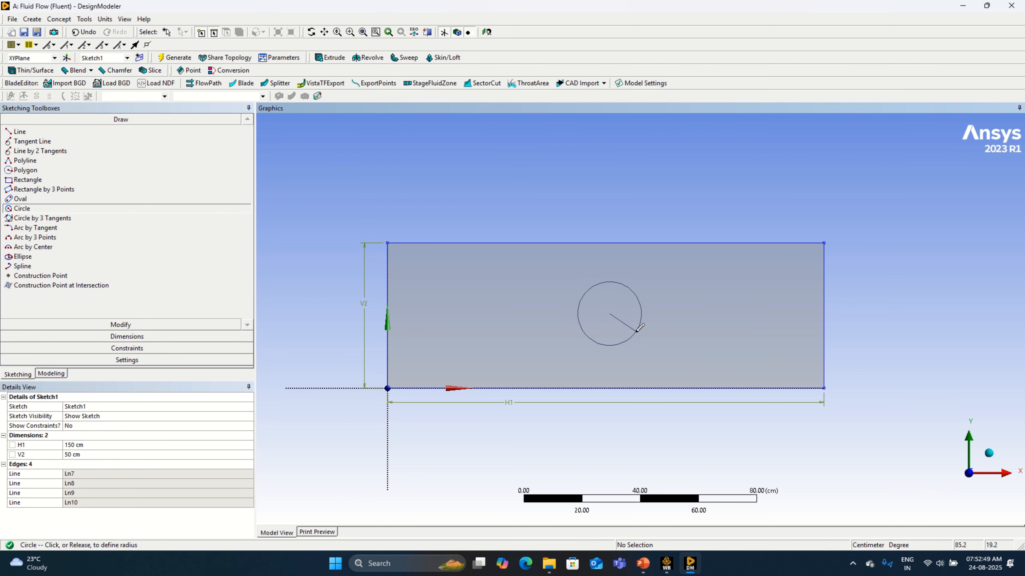
pyautogui.click(638, 328)
# Step: Dimension the circle's diameter and set it to 25 cm
pyautogui.click(127, 336)
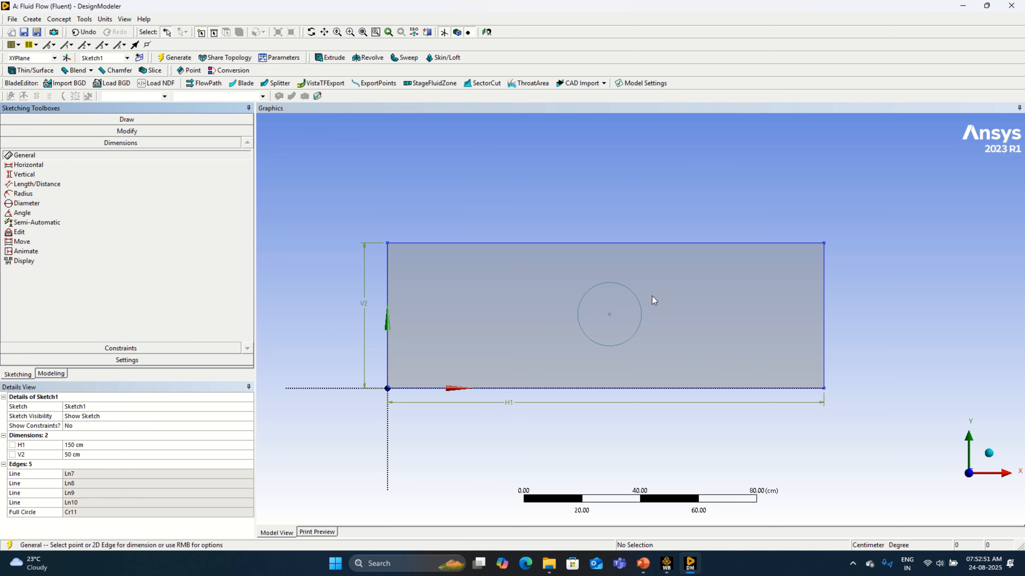
pyautogui.click(641, 309)
pyautogui.click(646, 286)
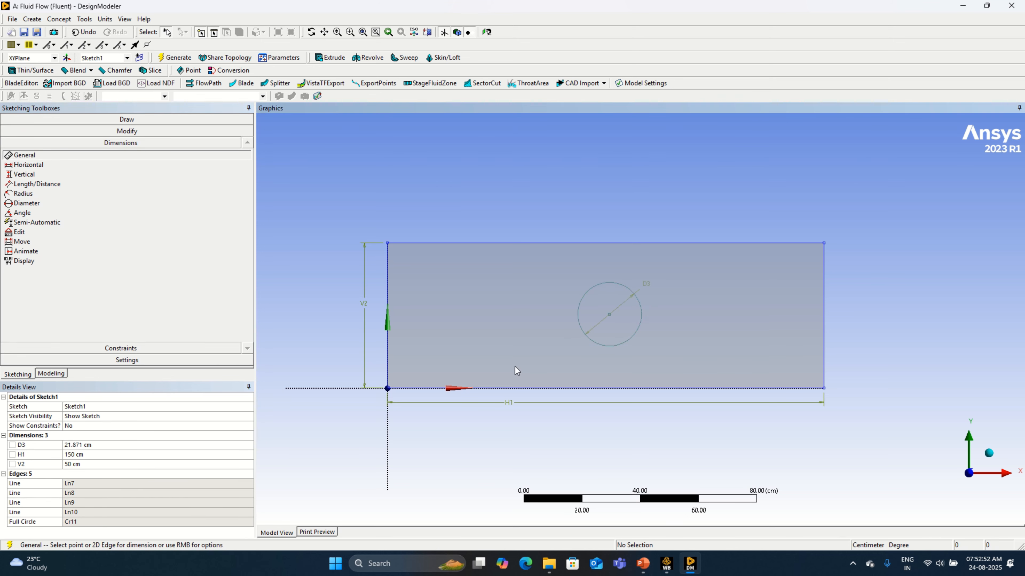
pyautogui.click(131, 444)
pyautogui.write('25')
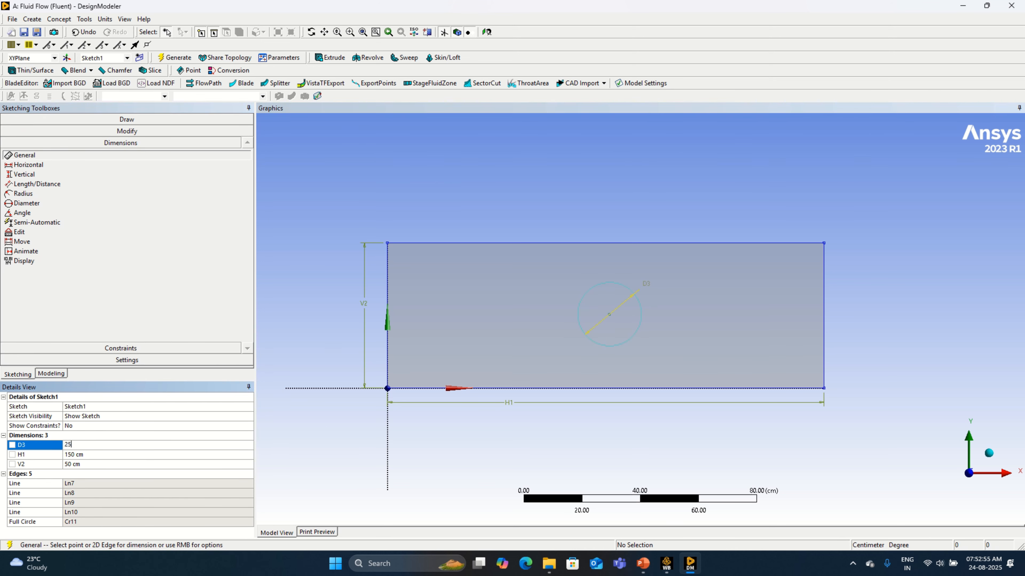
pyautogui.press('Return')
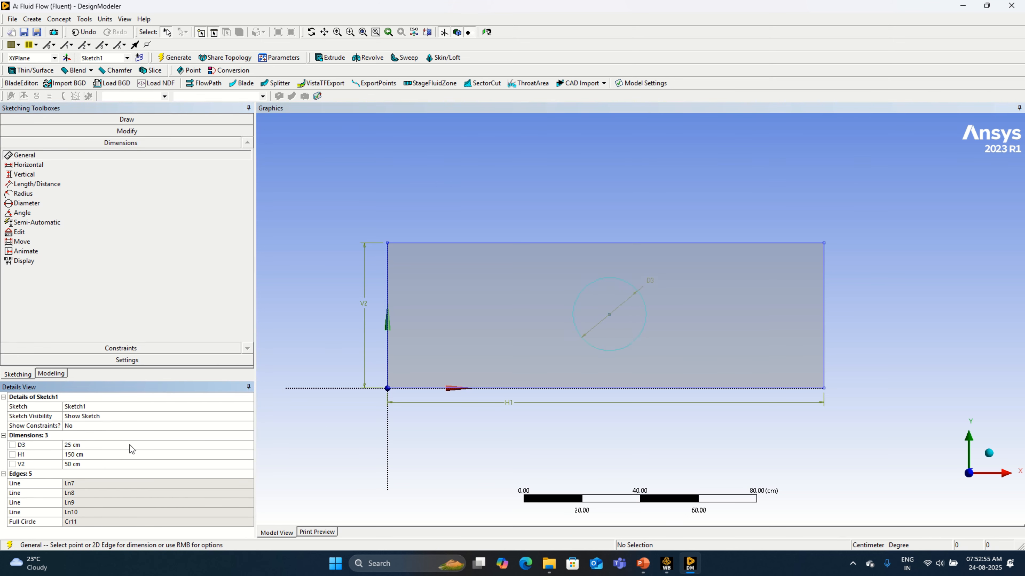
# Step: Dimension the circle's centre from the rectangle's left edge and set the distance to 75 cm
pyautogui.click(608, 315)
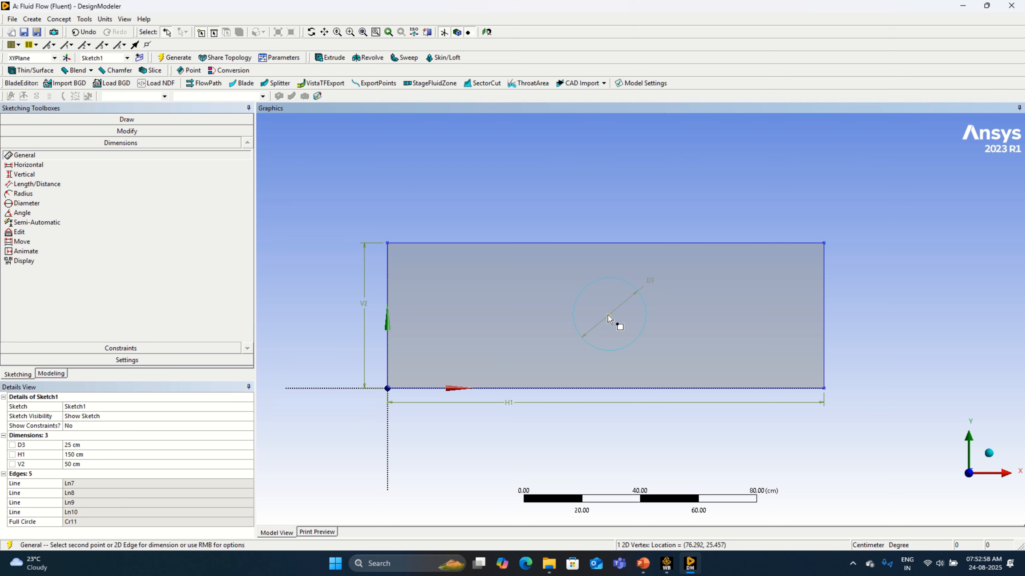
pyautogui.click(387, 355)
pyautogui.click(379, 460)
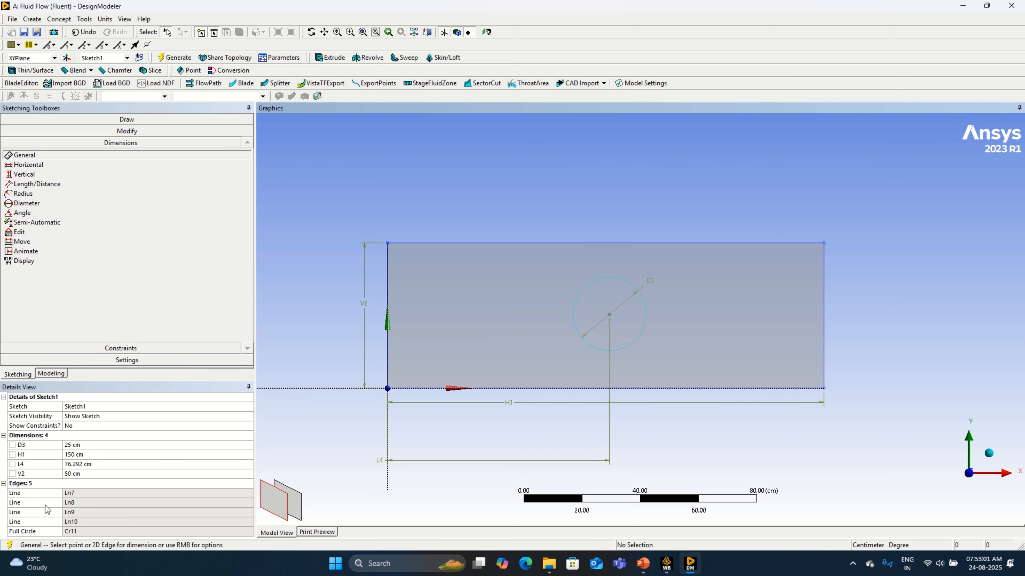
pyautogui.click(76, 464)
pyautogui.write('75')
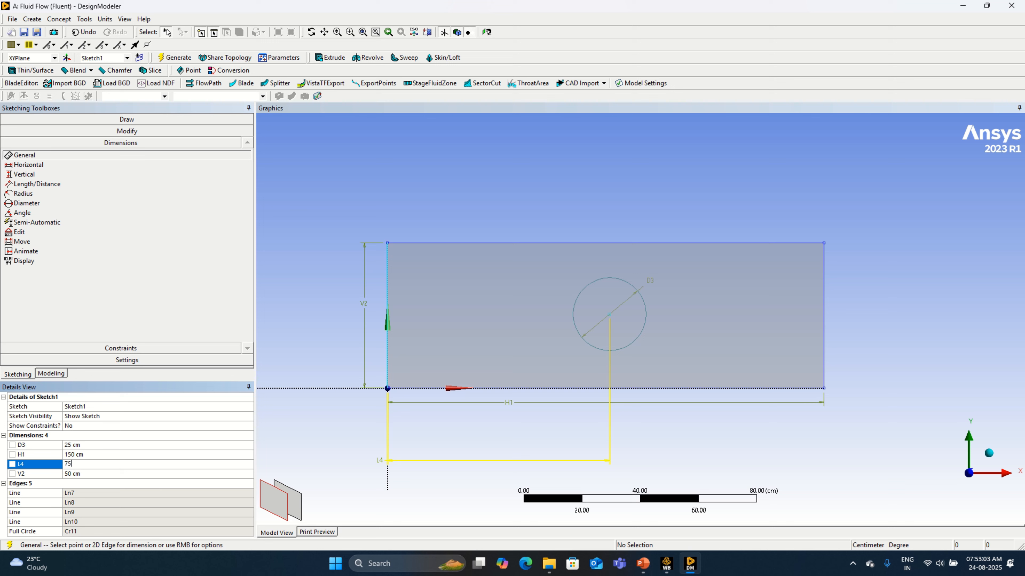
pyautogui.press('Return')
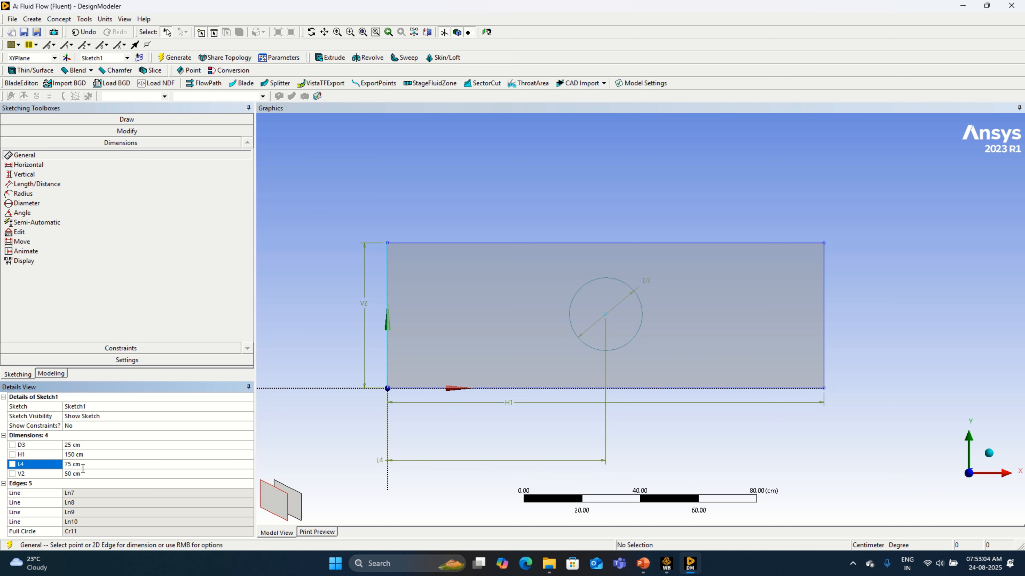
# Step: Dimension the circle's centre from the rectangle's bottom edge and set the distance to 25 cm
pyautogui.click(606, 314)
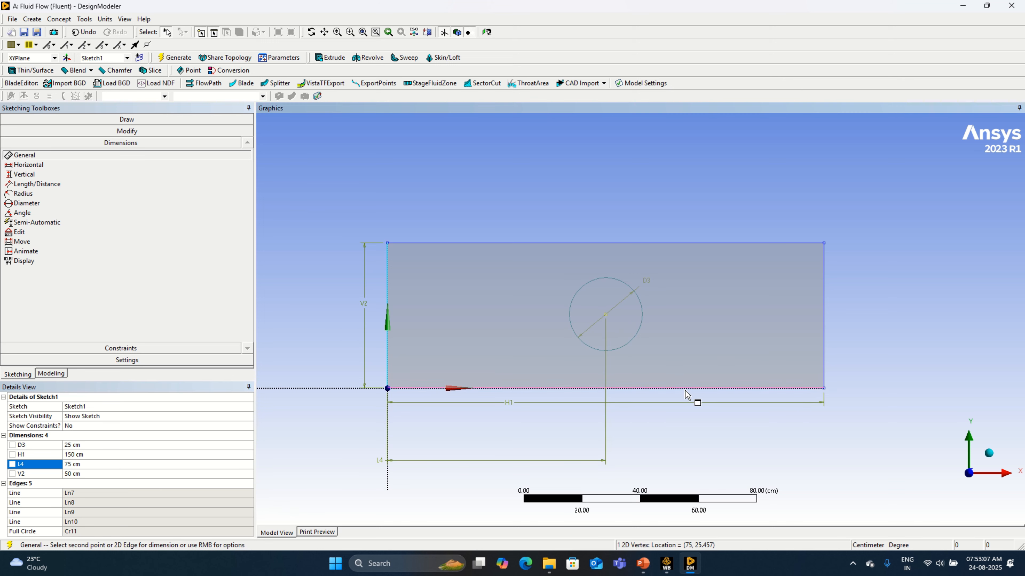
pyautogui.click(693, 389)
pyautogui.click(782, 381)
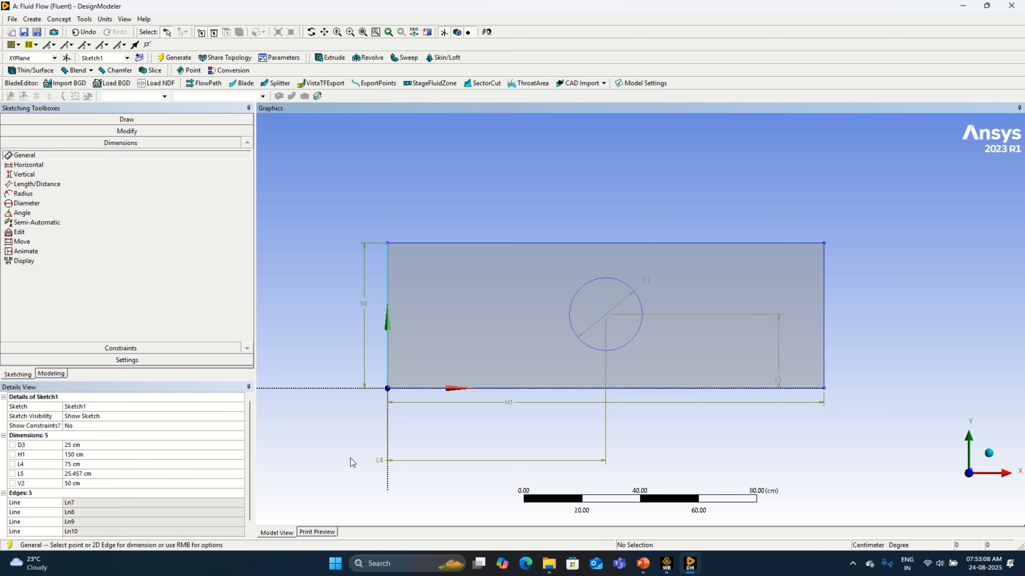
pyautogui.click(104, 472)
pyautogui.write('25')
pyautogui.press('Return')
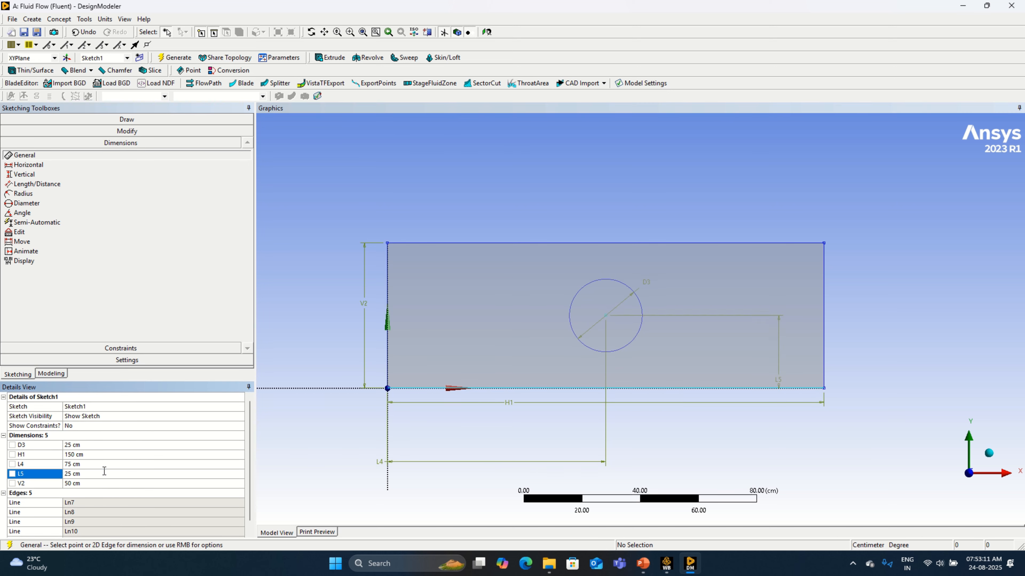
# Step: Regenerate the surface from the updated sketch so the circle is cut out, and check the resulting face
pyautogui.click(51, 374)
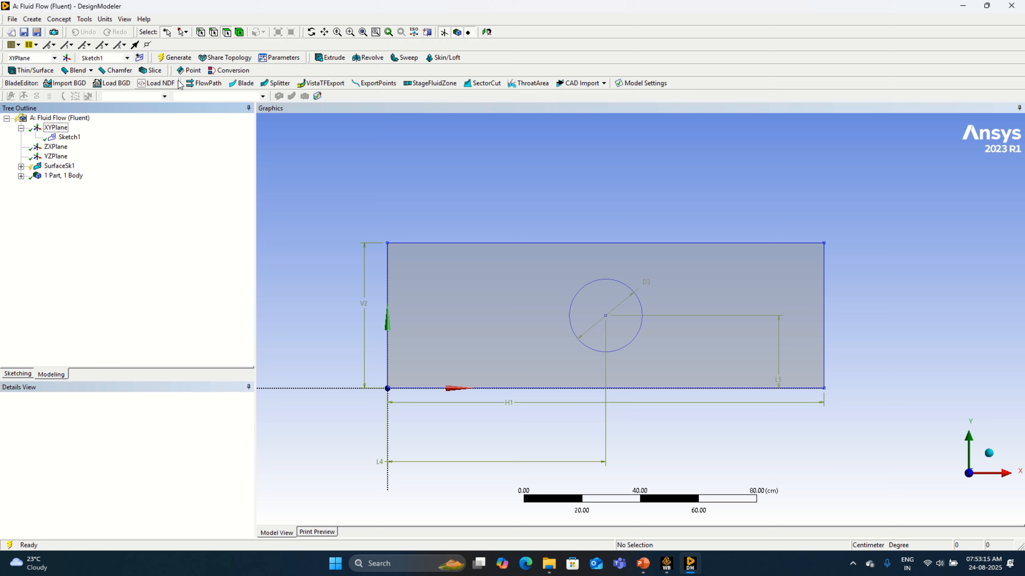
pyautogui.click(176, 58)
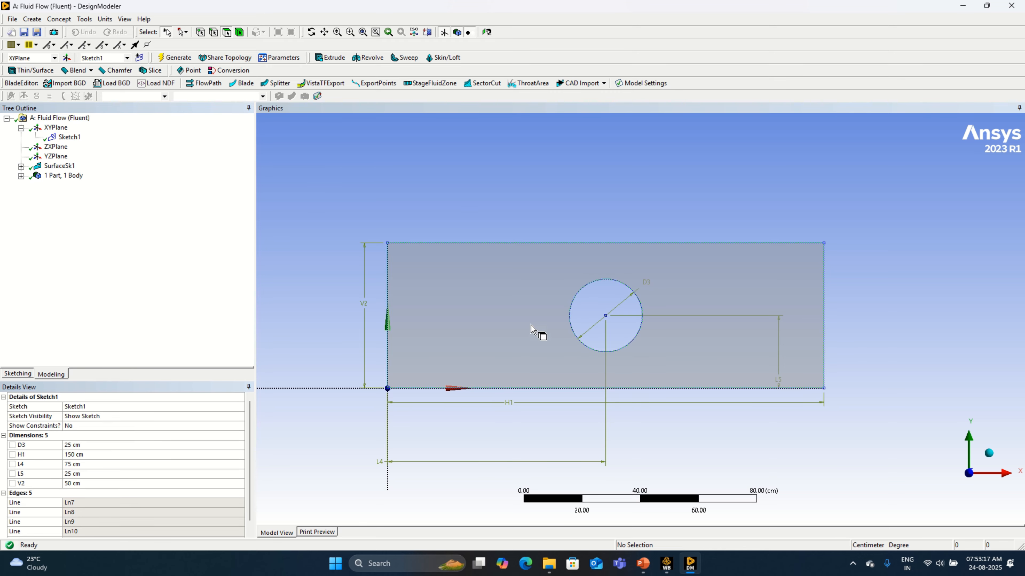
pyautogui.click(538, 331)
pyautogui.click(726, 204)
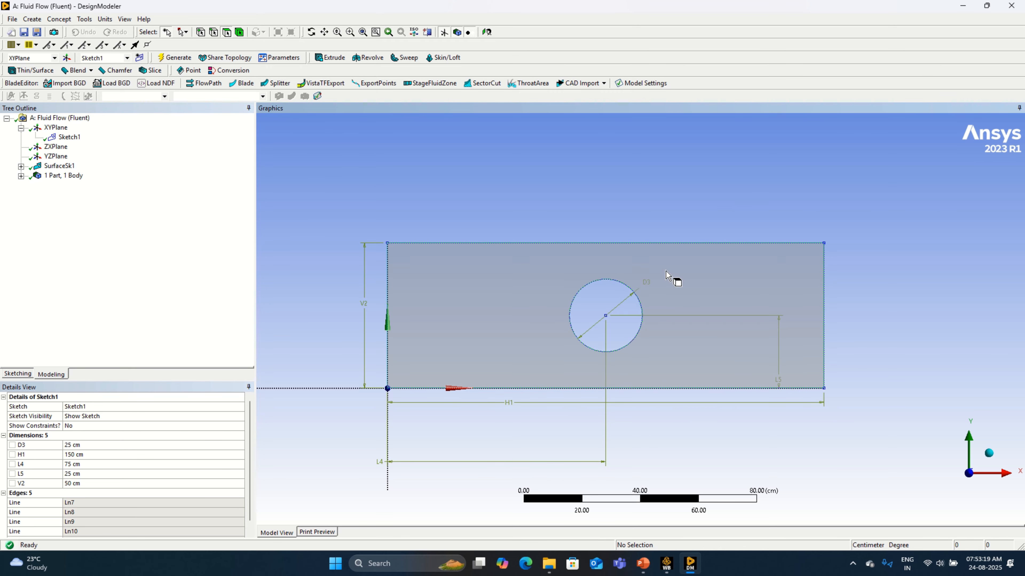
pyautogui.click(459, 324)
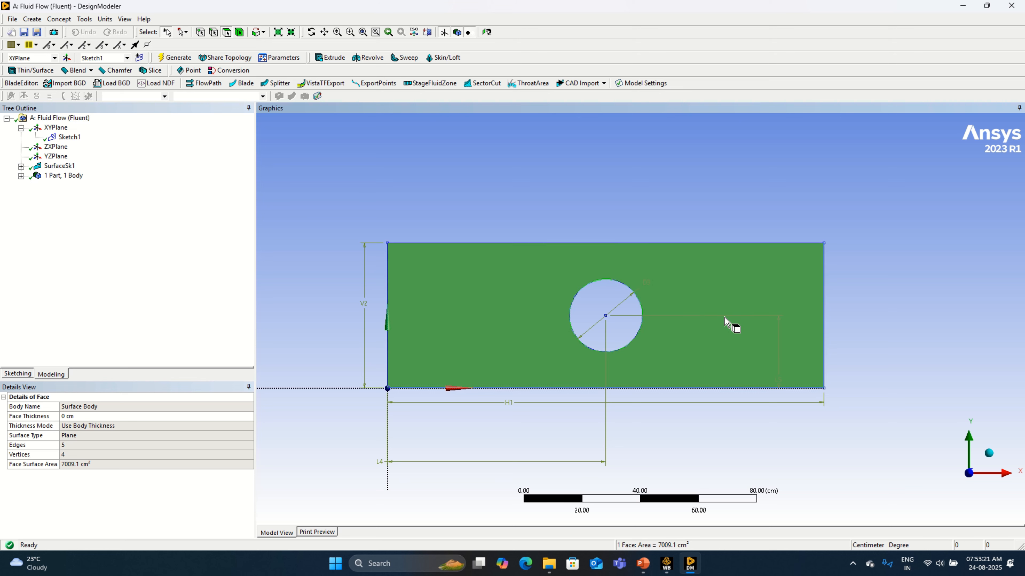
pyautogui.click(614, 333)
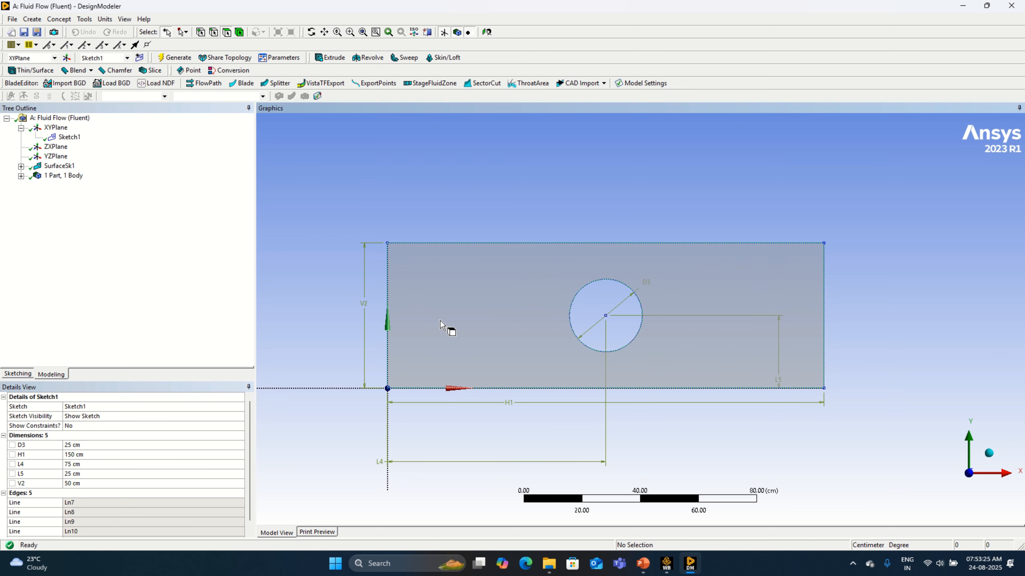
# Step: Examine the details of the surface body in the part
pyautogui.click(22, 175)
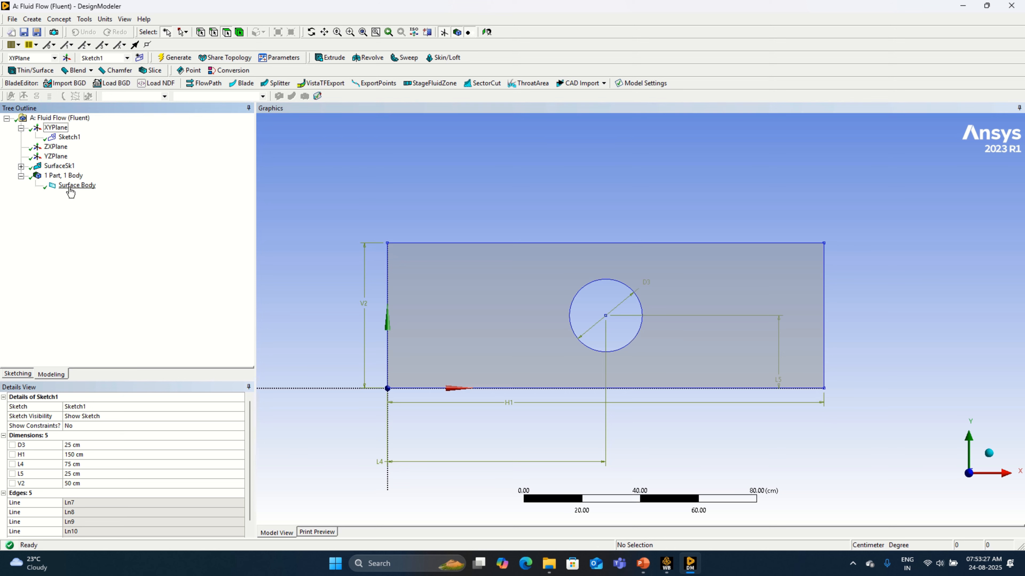
pyautogui.click(71, 189)
pyautogui.click(711, 464)
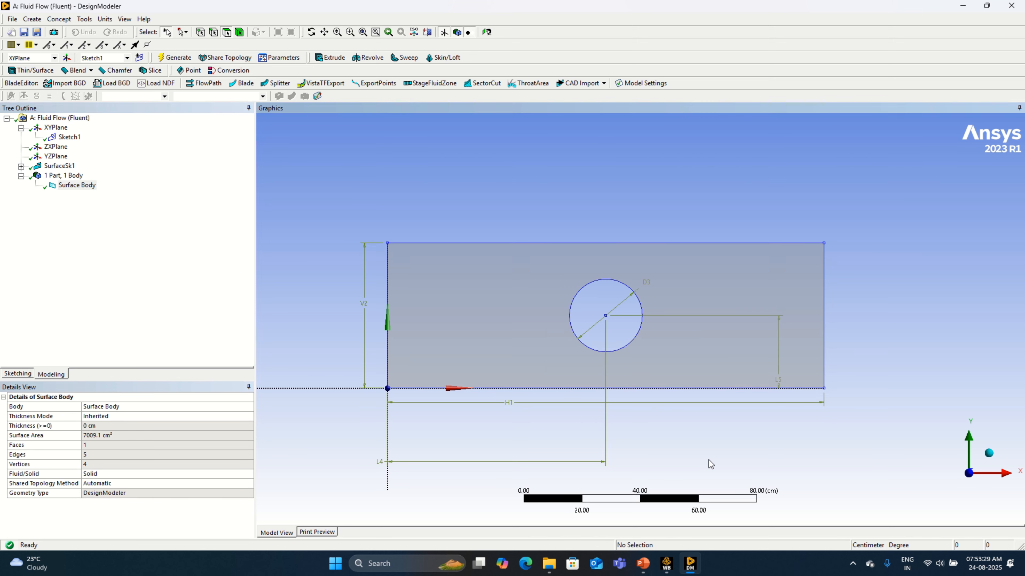
# Step: Switch to Workbench, open the Fluid Flow (Fluent) system's Mesh for editing and view the surface normal to the XY plane
pyautogui.moveTo(679, 573)
pyautogui.click(667, 564)
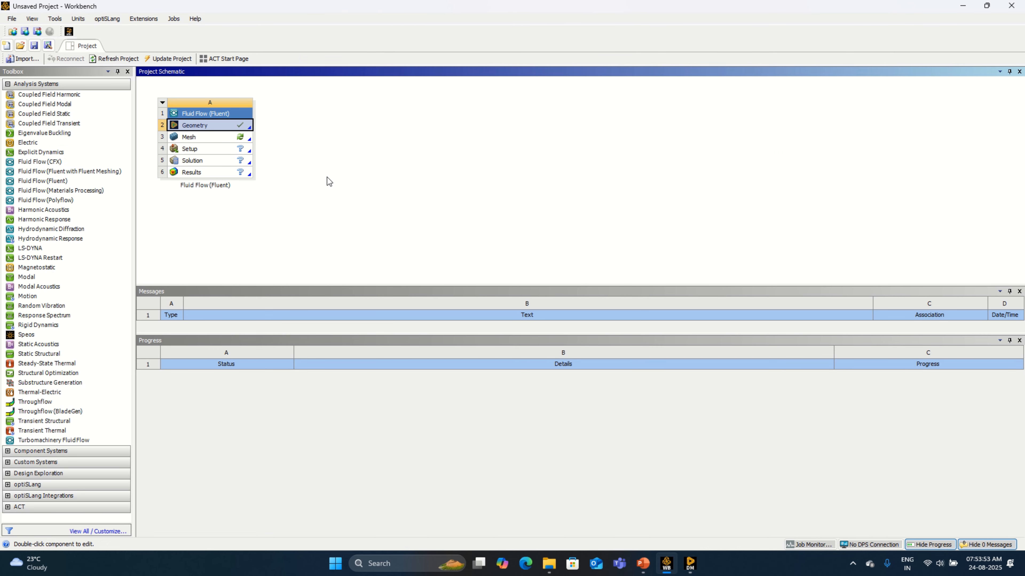
pyautogui.rightClick(250, 139)
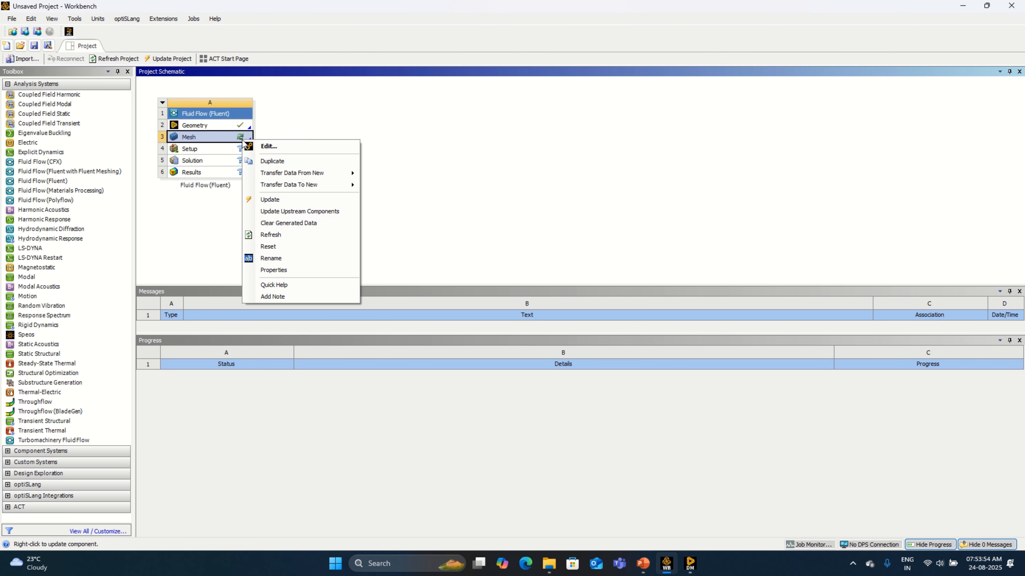
pyautogui.click(264, 147)
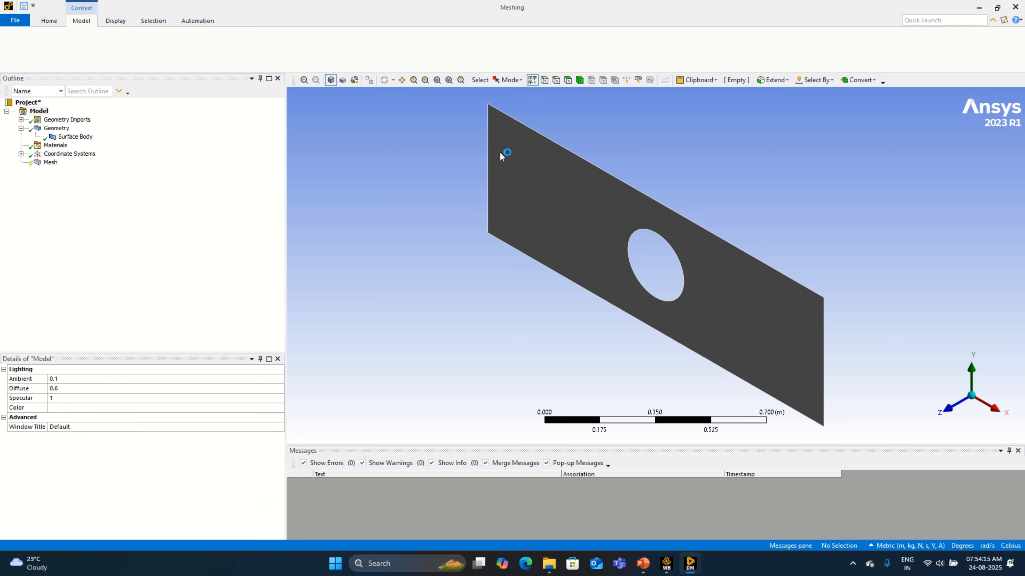
pyautogui.click(945, 410)
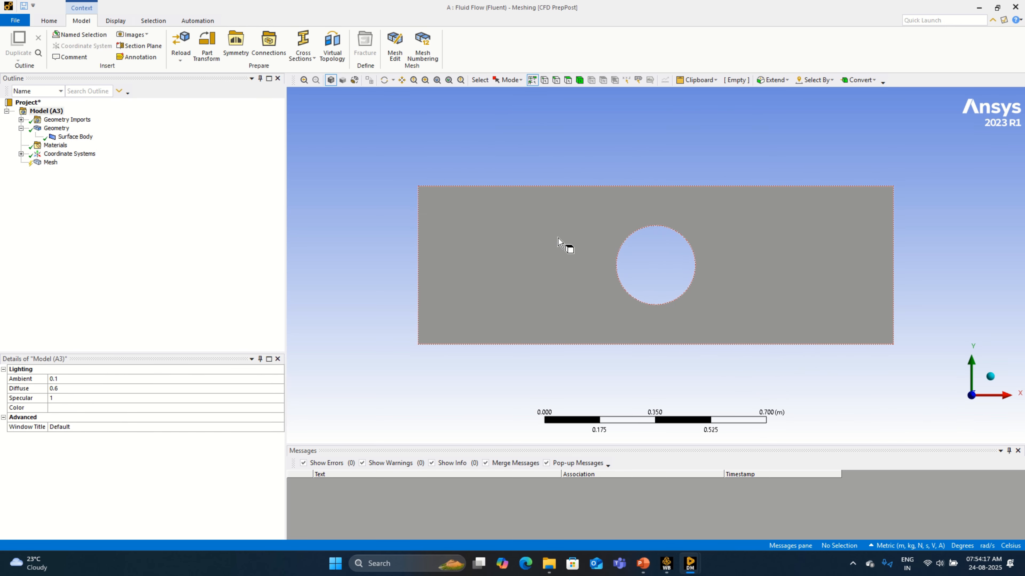
# Step: Generate the mesh with the default element size and expand its statistics
pyautogui.rightClick(49, 163)
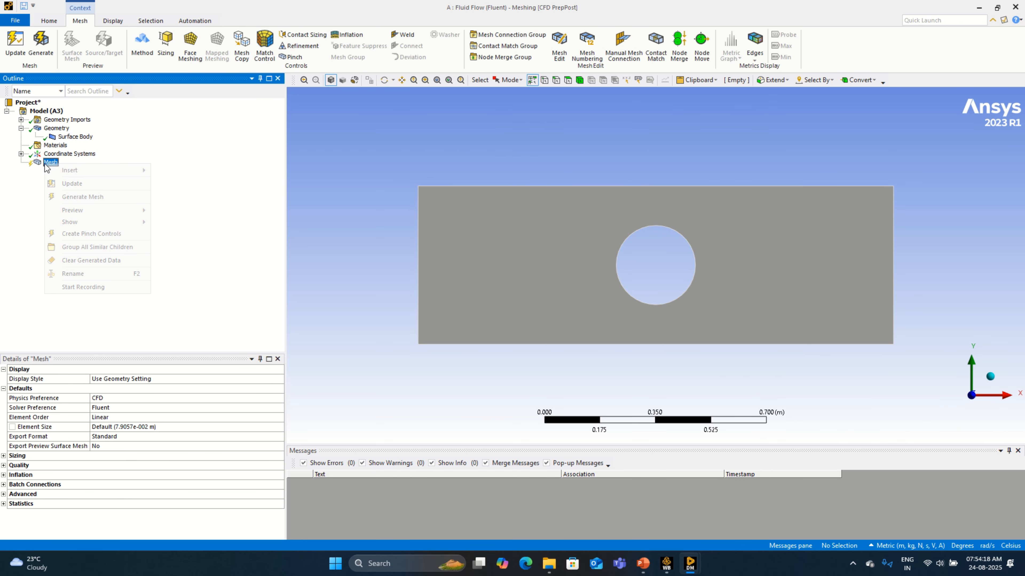
pyautogui.click(75, 199)
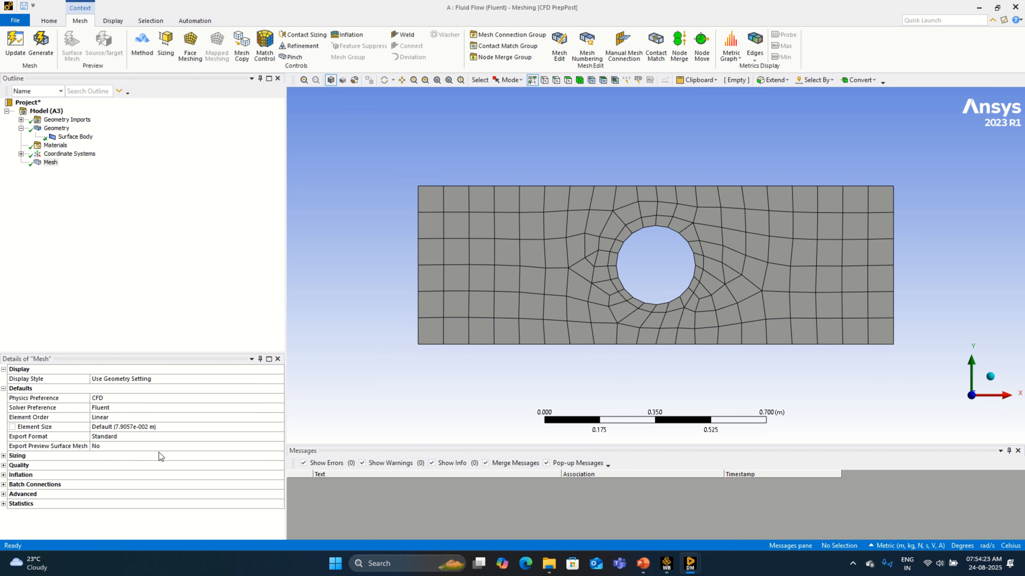
pyautogui.click(5, 504)
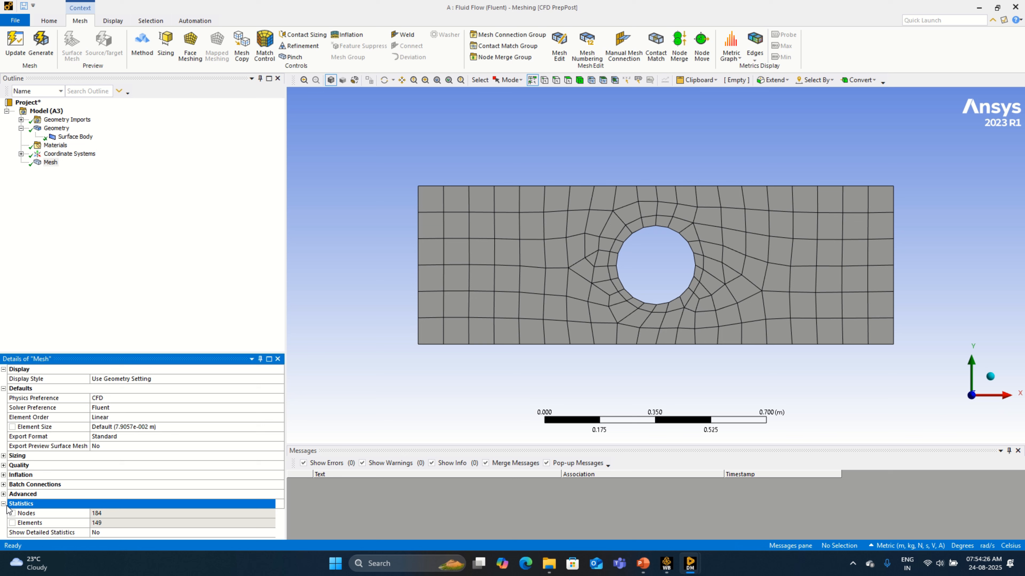
# Step: Set the mesh element size to 0.005 m, dismiss the script error, and regenerate and inspect the mesh
pyautogui.click(163, 427)
pyautogui.write('0.')
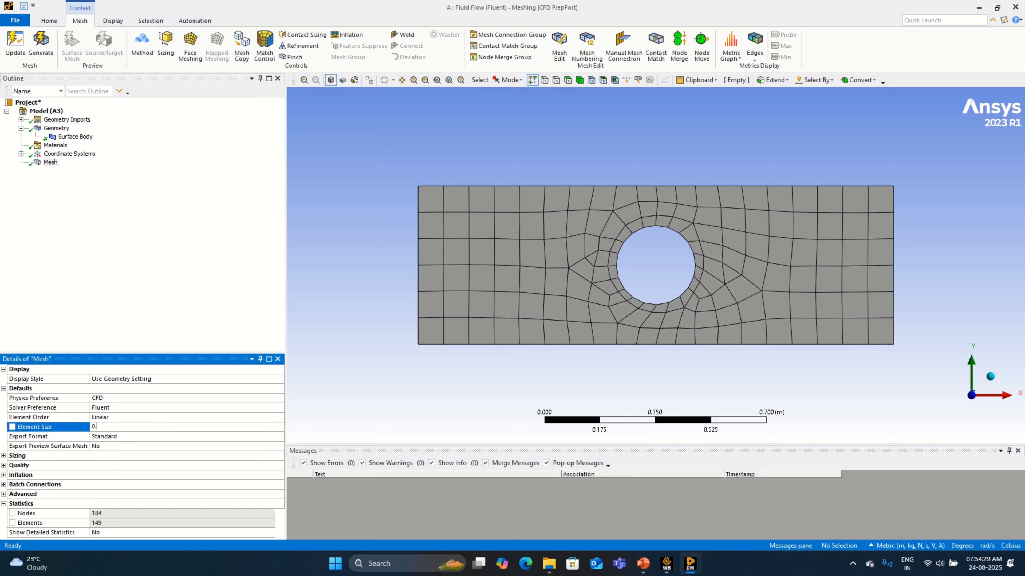
pyautogui.write('005')
pyautogui.press('Return')
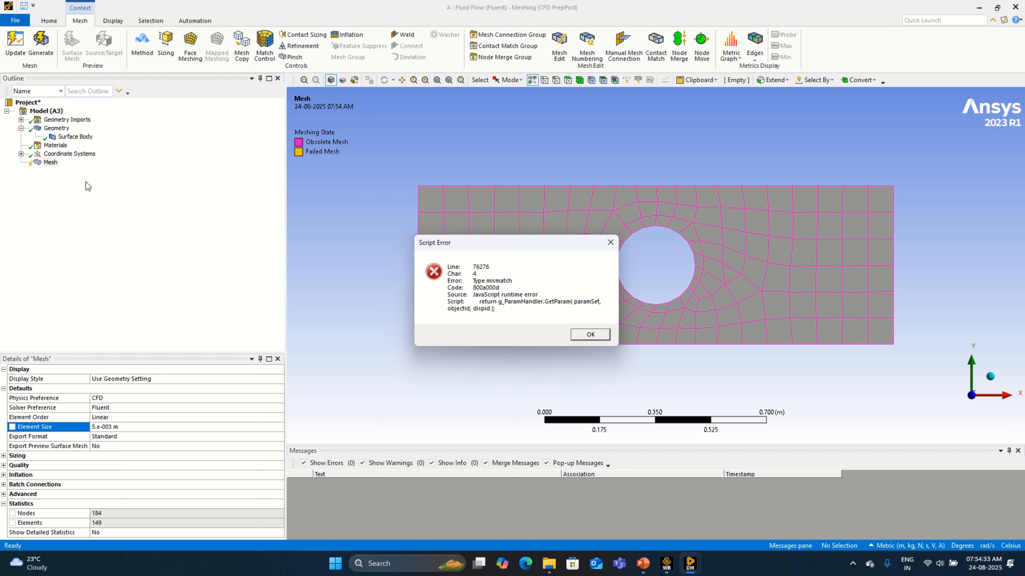
pyautogui.click(609, 243)
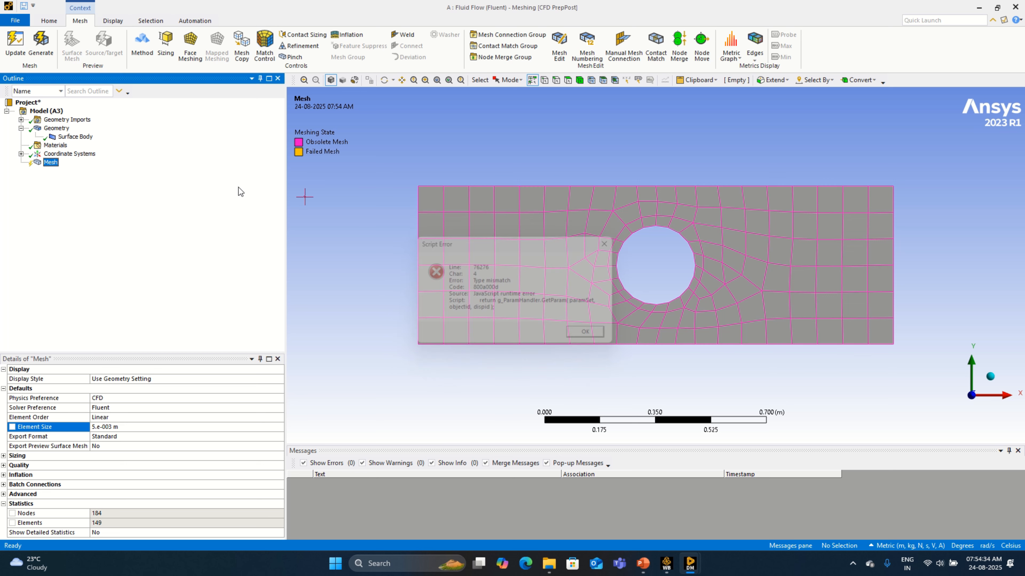
pyautogui.rightClick(50, 163)
pyautogui.click(108, 198)
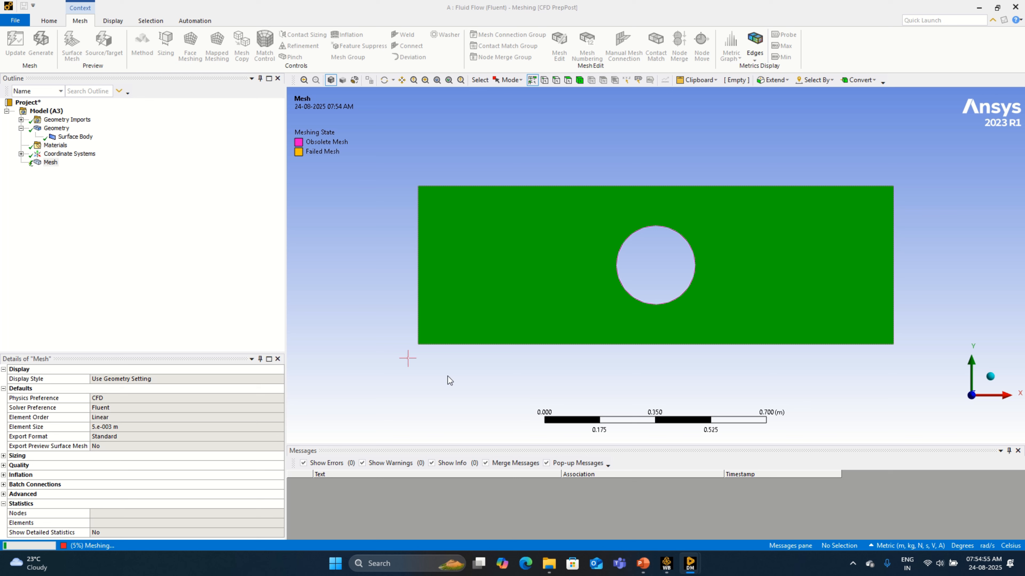
pyautogui.moveTo(693, 562)
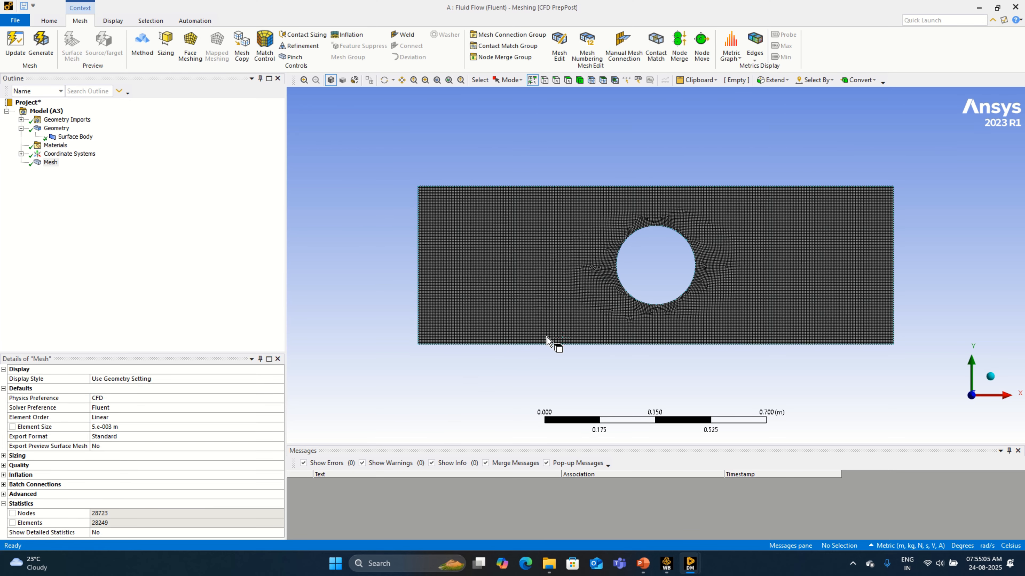
pyautogui.scroll(3, 550, 342)
pyautogui.scroll(-3, 550, 341)
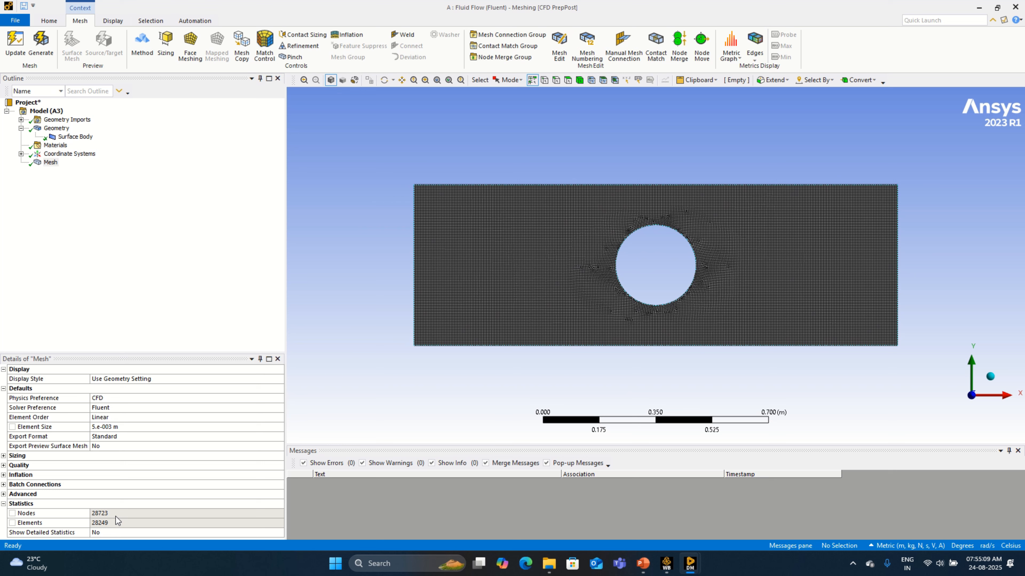
# Step: Refine the mesh element size to 0.0025 m and start generating the mesh again
pyautogui.click(120, 427)
pyautogui.write('0.005')
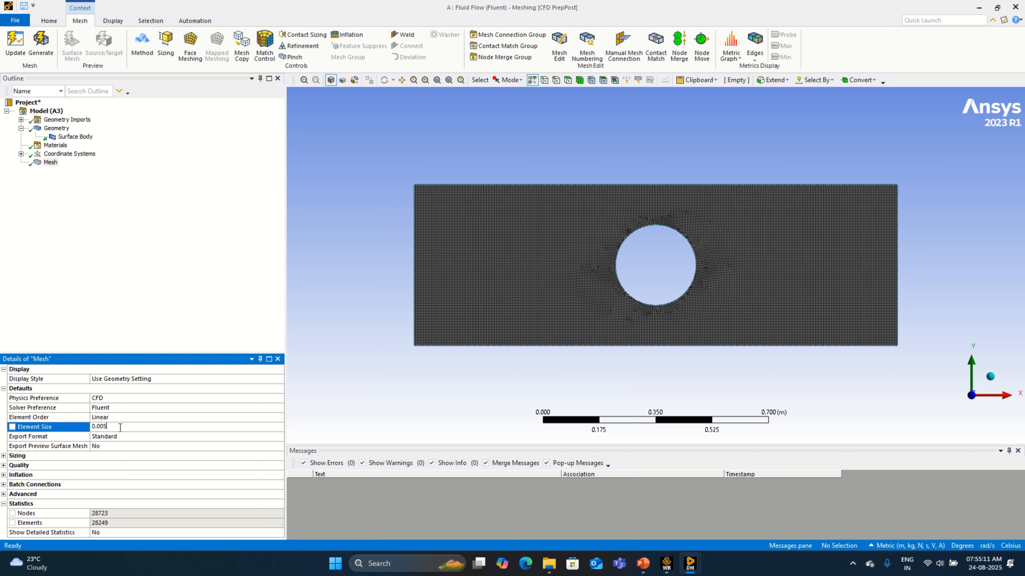
pyautogui.write('25')
pyautogui.rightClick(52, 163)
pyautogui.click(120, 198)
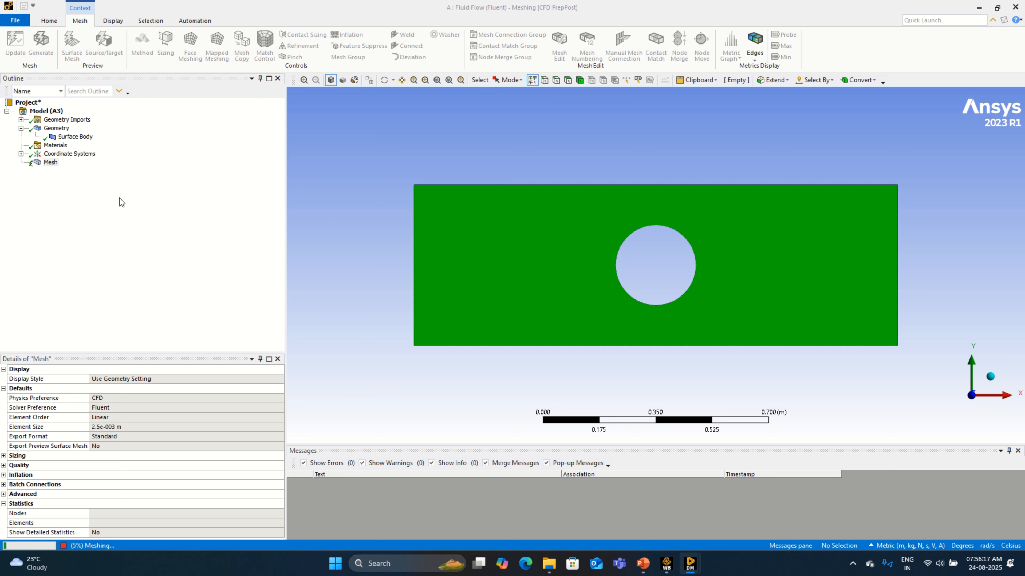
# Step: Open Task Manager, check the CPU performance during meshing, and minimize it
pyautogui.rightClick(783, 570)
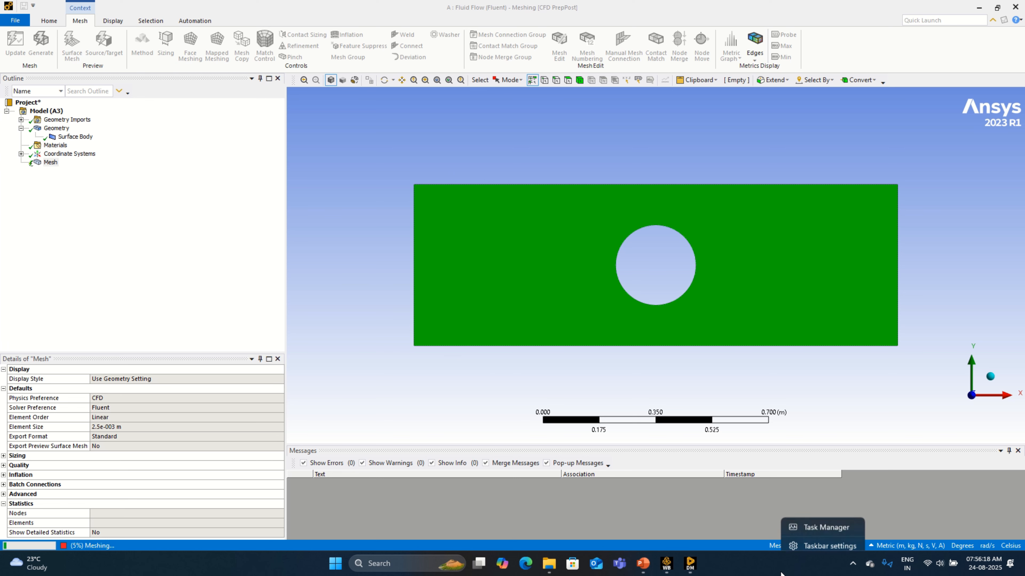
pyautogui.click(800, 522)
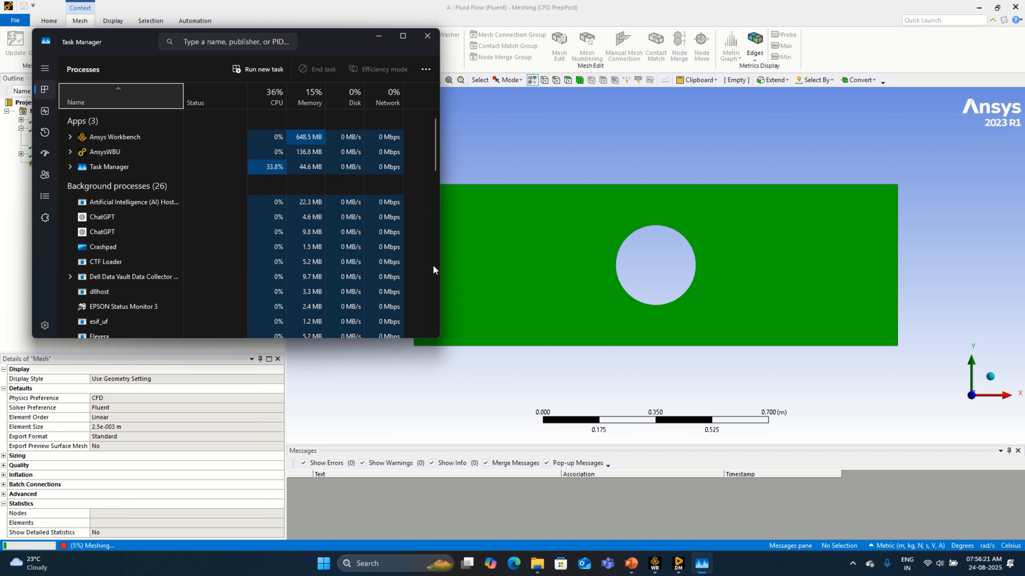
pyautogui.click(46, 111)
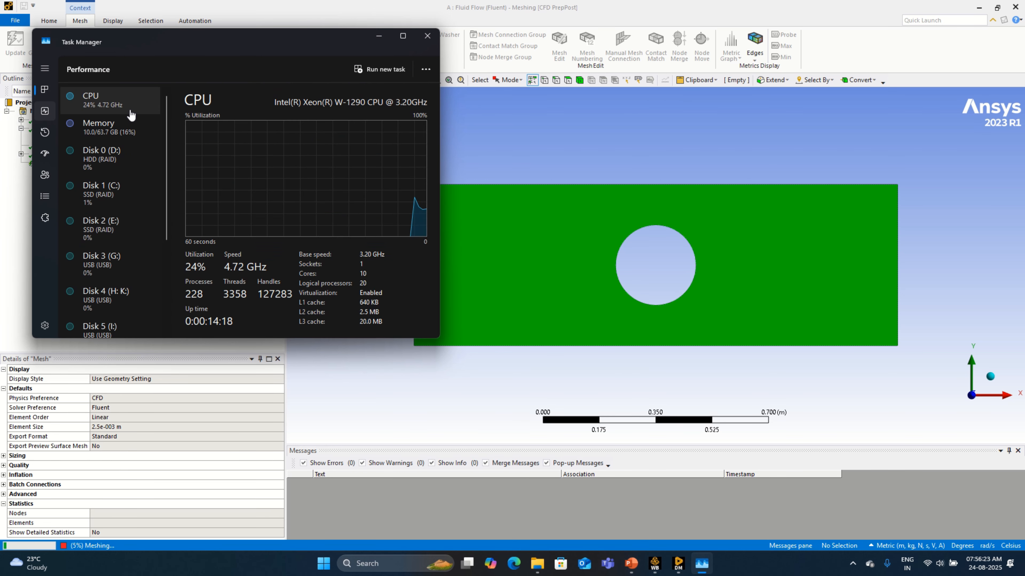
pyautogui.click(379, 37)
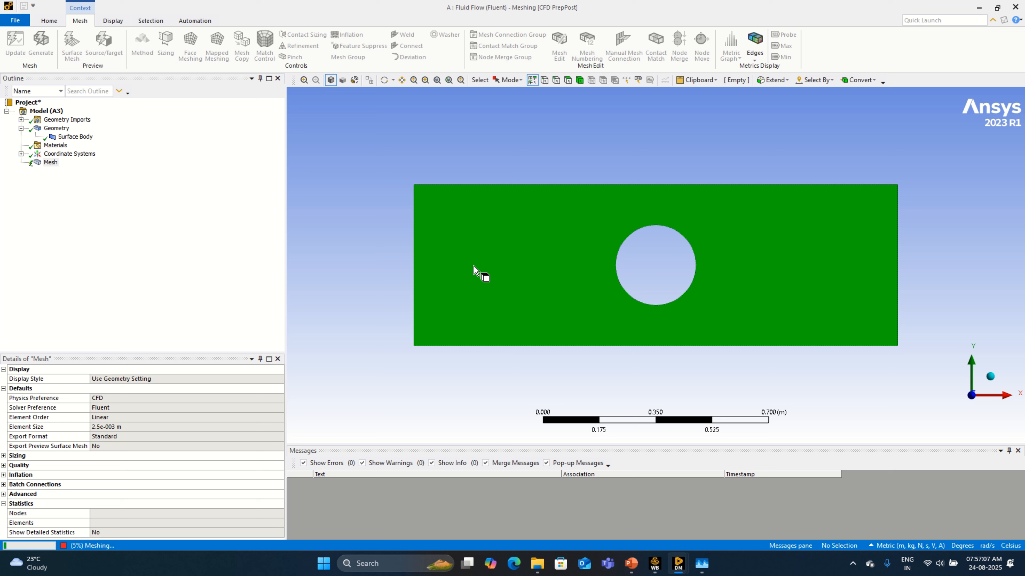
pyautogui.click(402, 80)
pyautogui.moveTo(565, 245); pyautogui.dragTo(536, 256)
pyautogui.scroll(3, 565, 277)
pyautogui.scroll(-1, 568, 278)
pyautogui.moveTo(610, 294)
pyautogui.mouseDown()
pyautogui.moveTo(638, 275)
pyautogui.moveTo(609, 284)
pyautogui.mouseUp()
pyautogui.scroll(1, 638, 276)
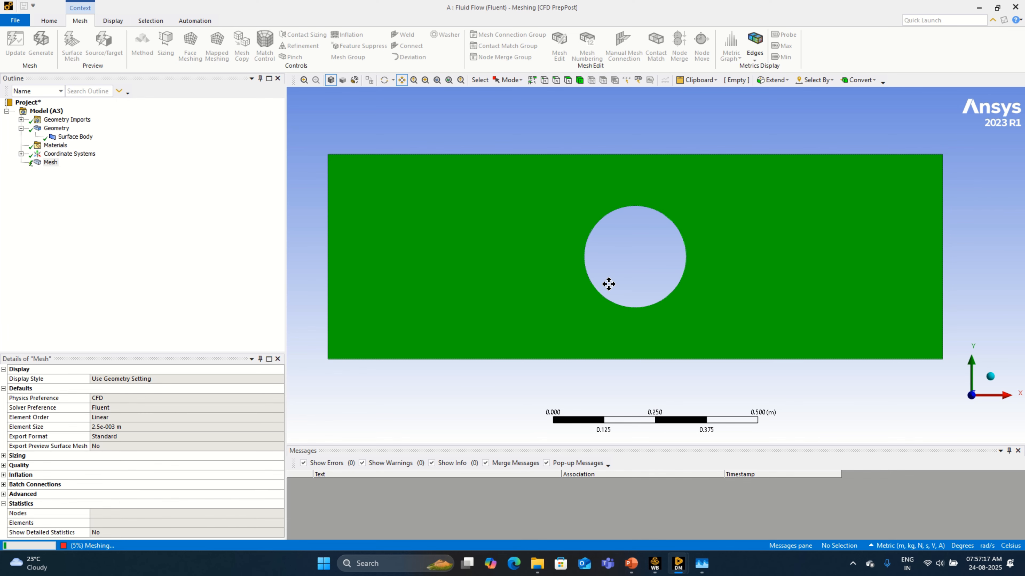
# Step: Switch back to Task Manager to check the CPU utilization while the mesh is generating
pyautogui.click(701, 565)
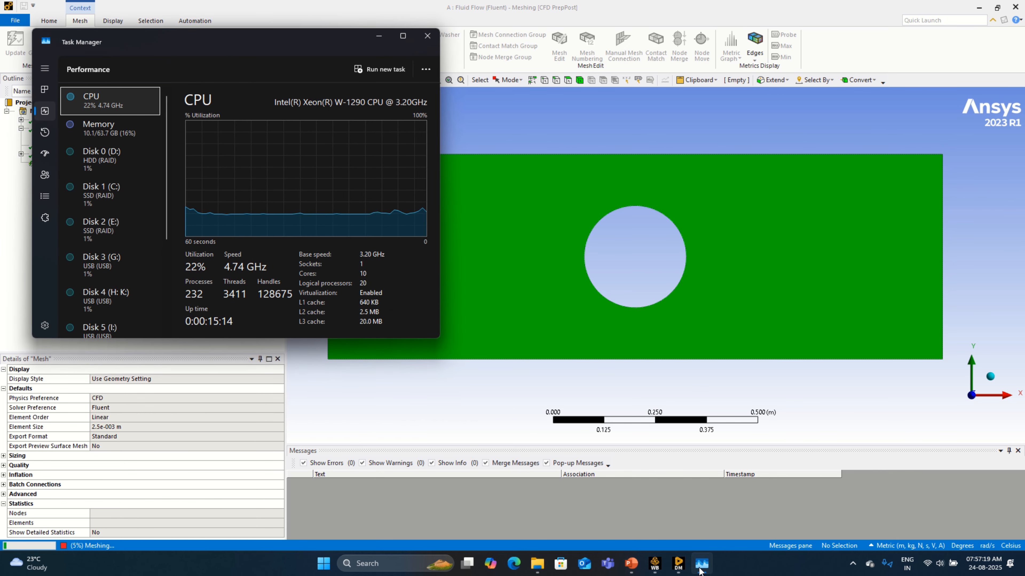
# Step: Hide Task Manager and inspect the finished 0.0025 m mesh around the circular hole and its node and element statistics
pyautogui.click(700, 569)
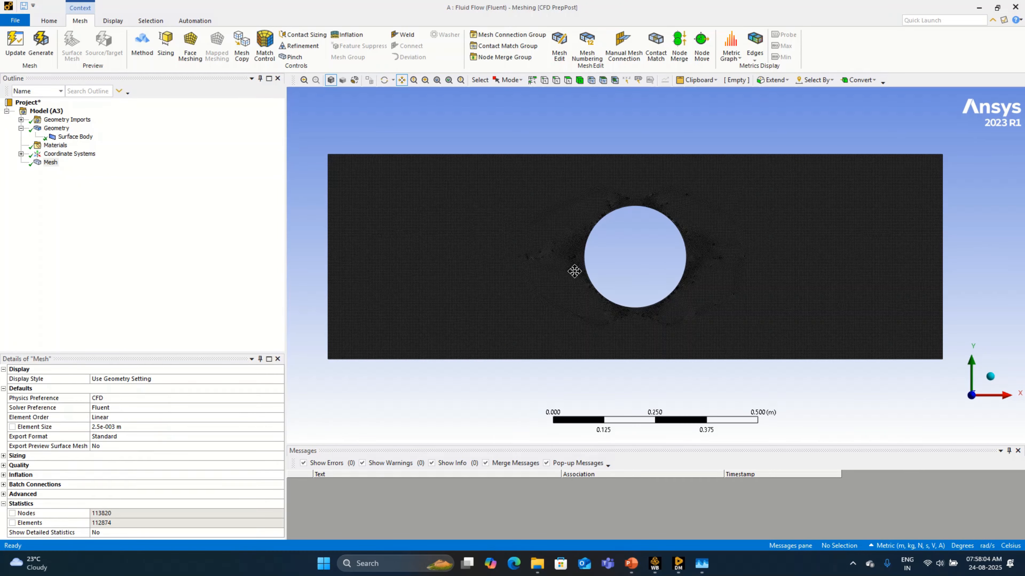
pyautogui.scroll(5, 538, 263)
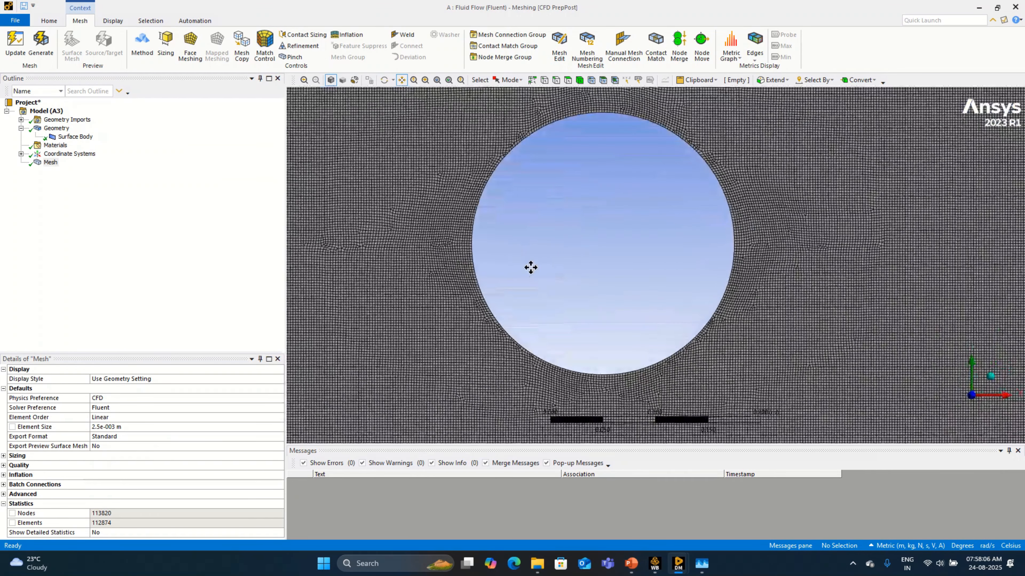
pyautogui.scroll(-3, 499, 300)
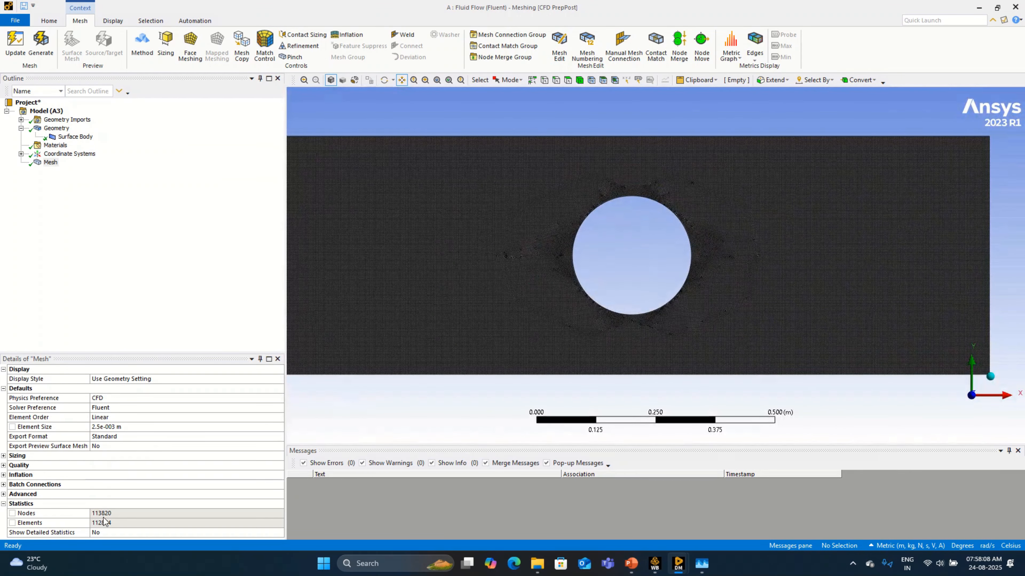
pyautogui.scroll(-1, 453, 408)
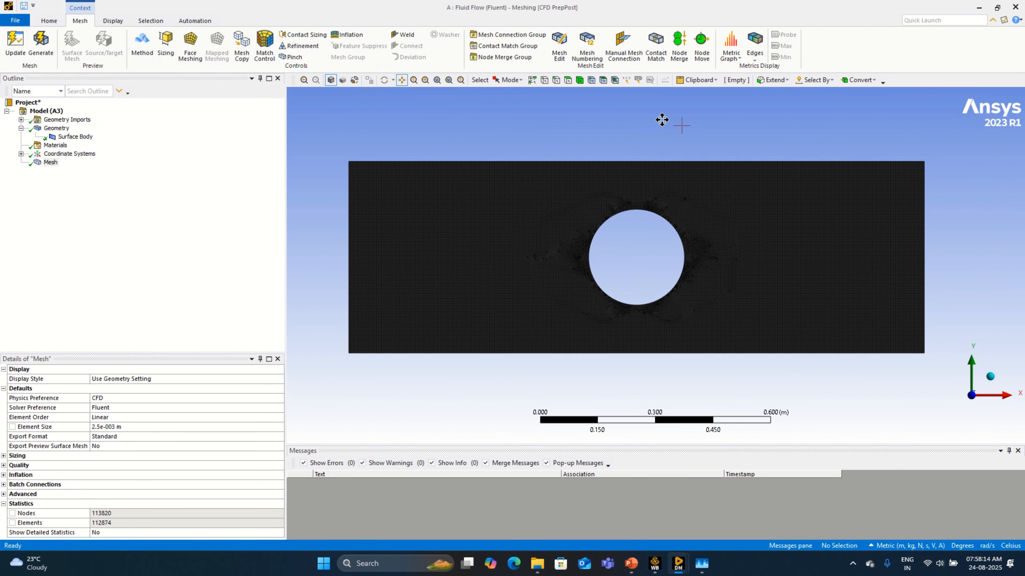
# Step: Create a named selection called Inlet on the rectangle's left vertical edge, using edge selection
pyautogui.click(568, 80)
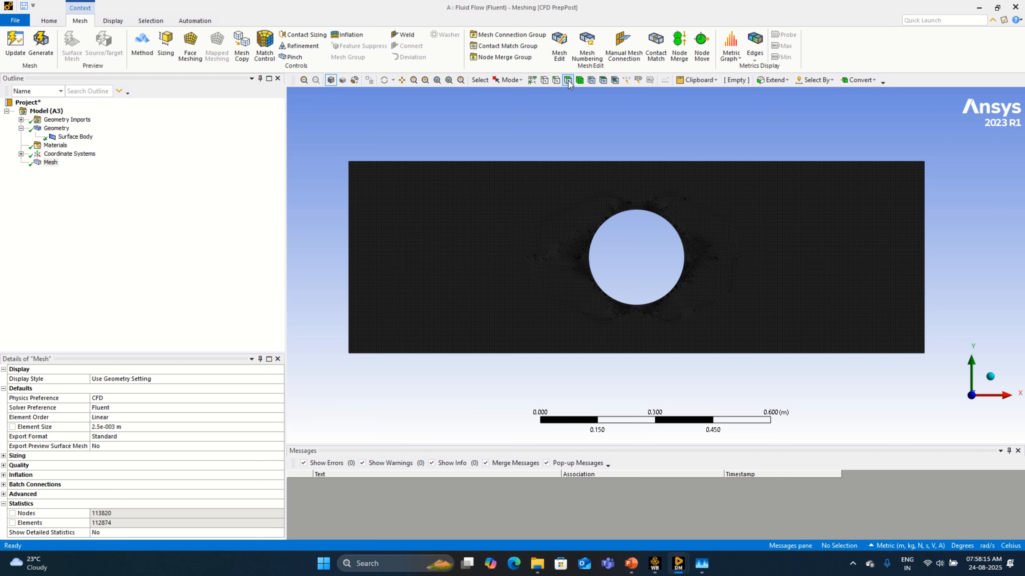
pyautogui.click(349, 257)
pyautogui.click(424, 113)
pyautogui.click(556, 79)
pyautogui.click(348, 260)
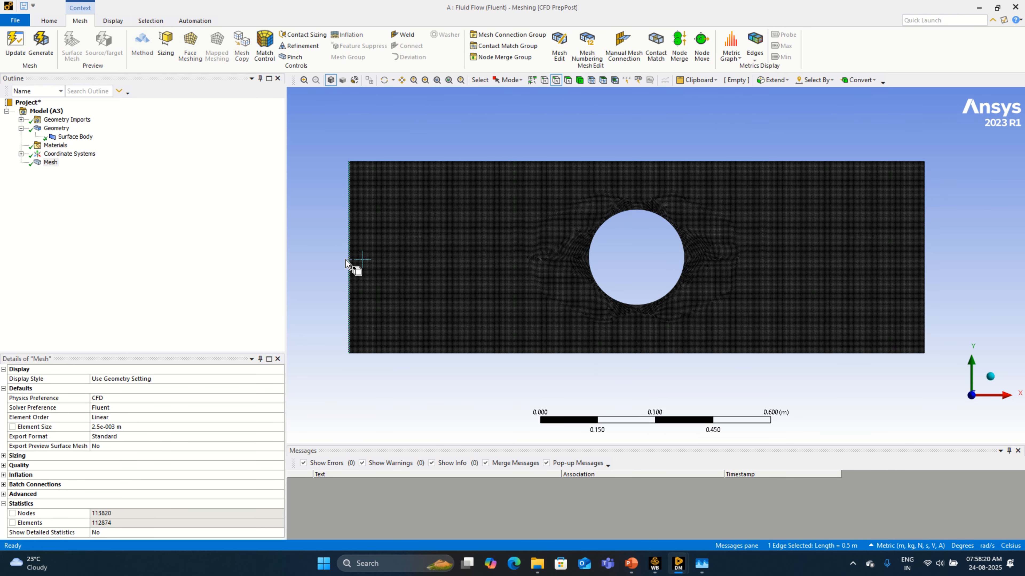
pyautogui.rightClick(347, 263)
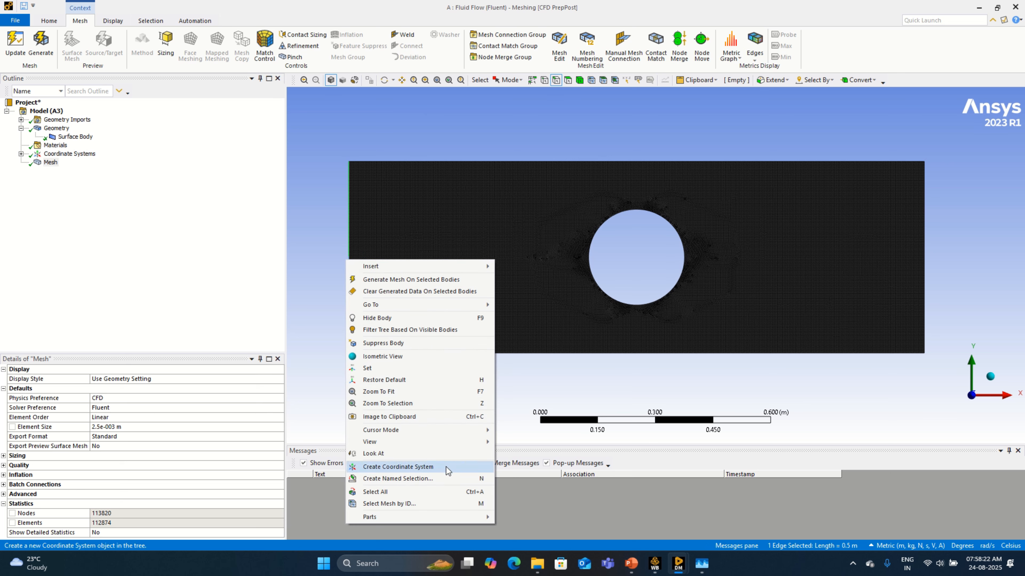
pyautogui.click(440, 478)
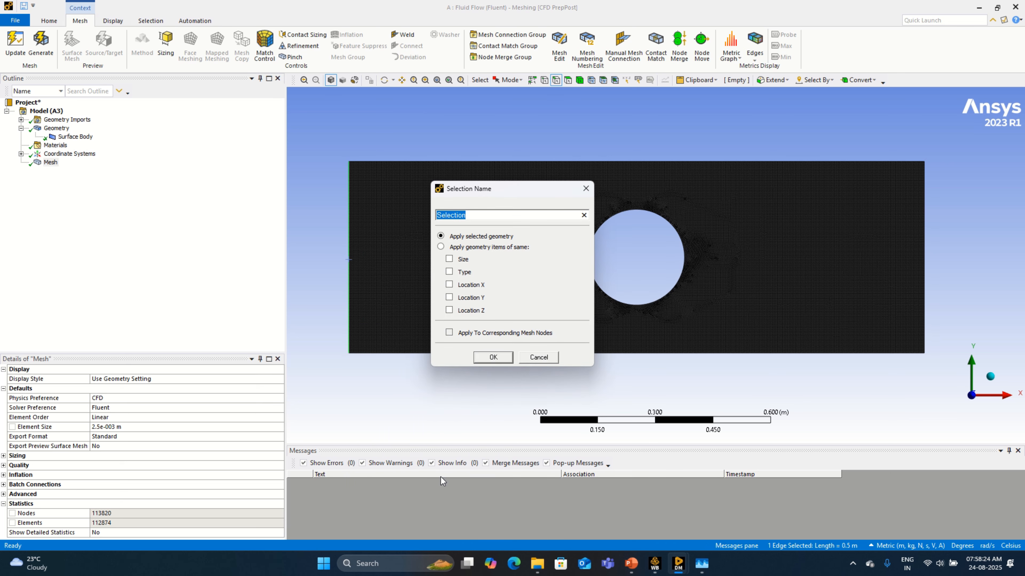
pyautogui.write('inlet')
pyautogui.press('Return')
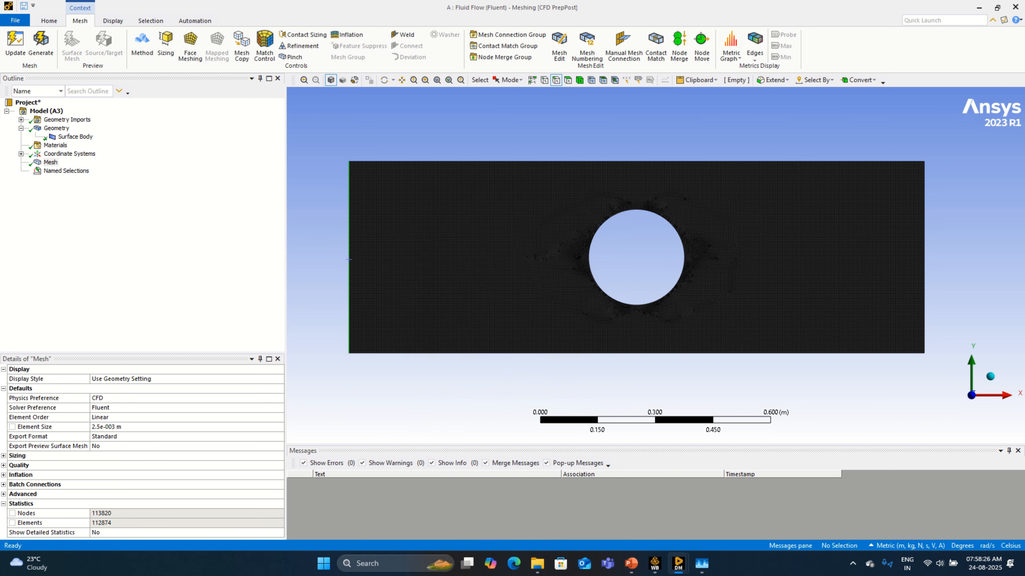
# Step: Create a named selection called Outlet on the rectangle's right vertical edge
pyautogui.click(919, 314)
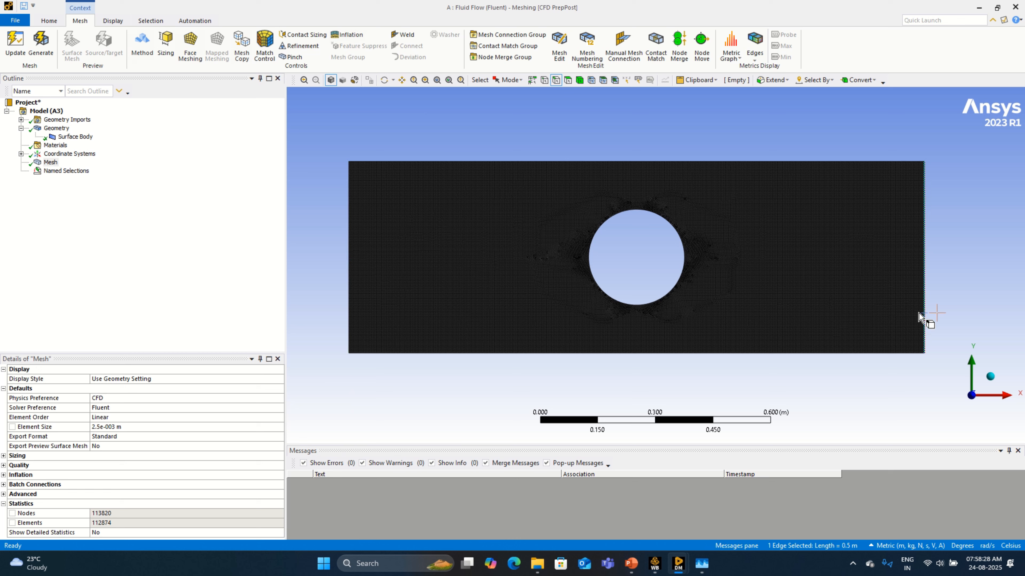
pyautogui.rightClick(919, 313)
pyautogui.click(935, 267)
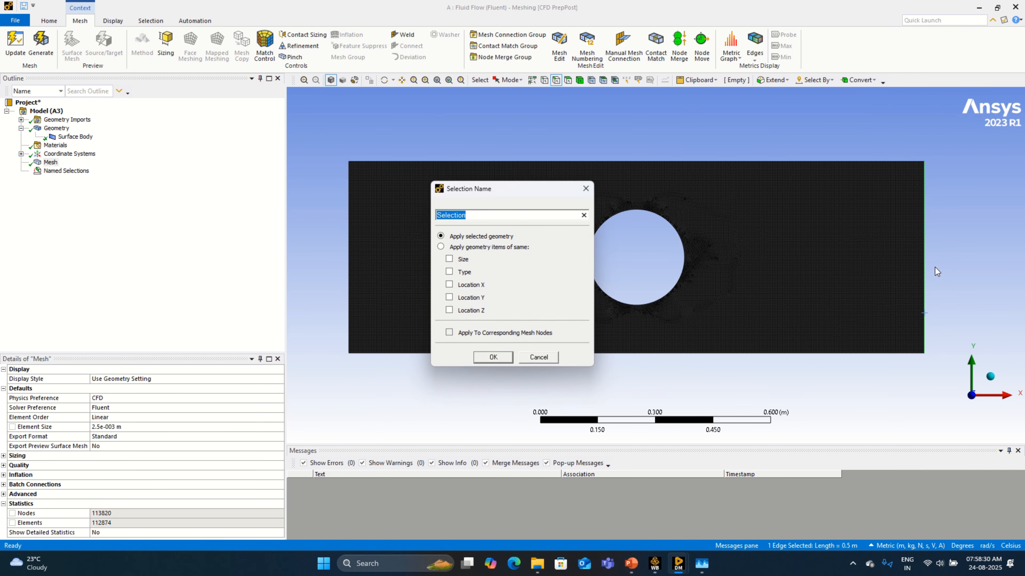
pyautogui.write('Outle')
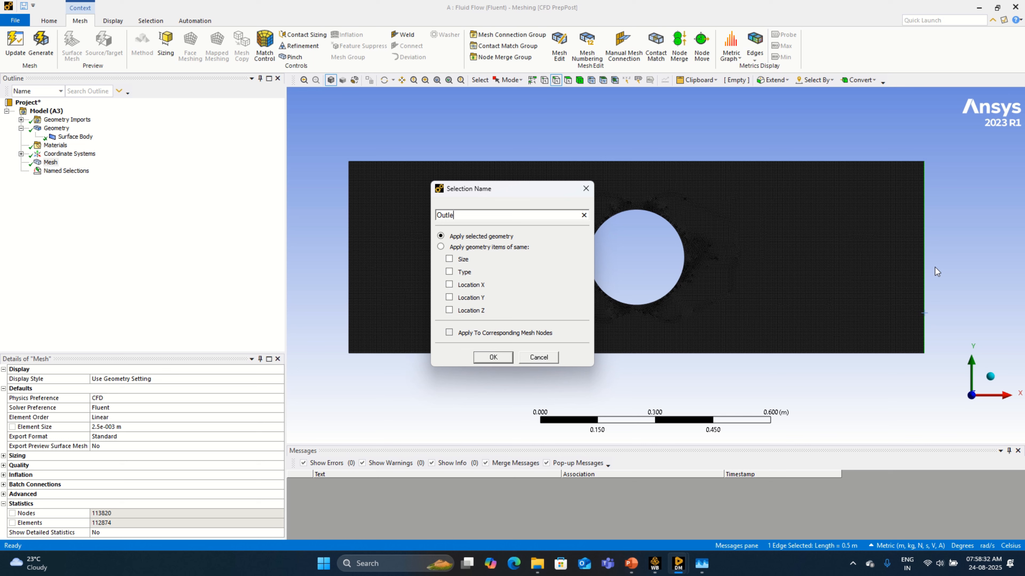
pyautogui.write('t')
pyautogui.press('Return')
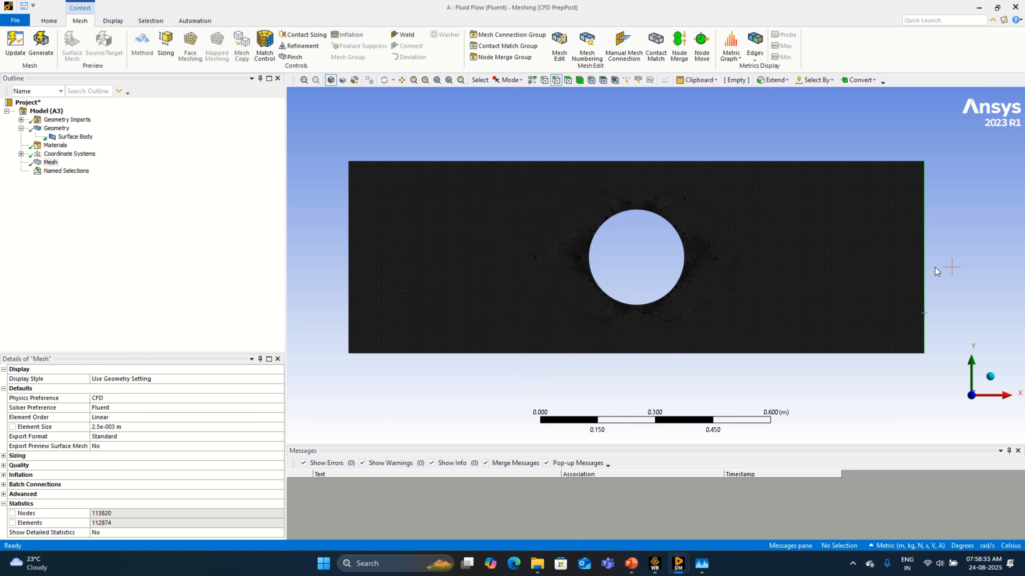
# Step: Create a named selection called Heated Surface on the circular hole's edge, and review the Inlet, Outlet and Heated Surface selections
pyautogui.click(683, 278)
pyautogui.rightClick(683, 278)
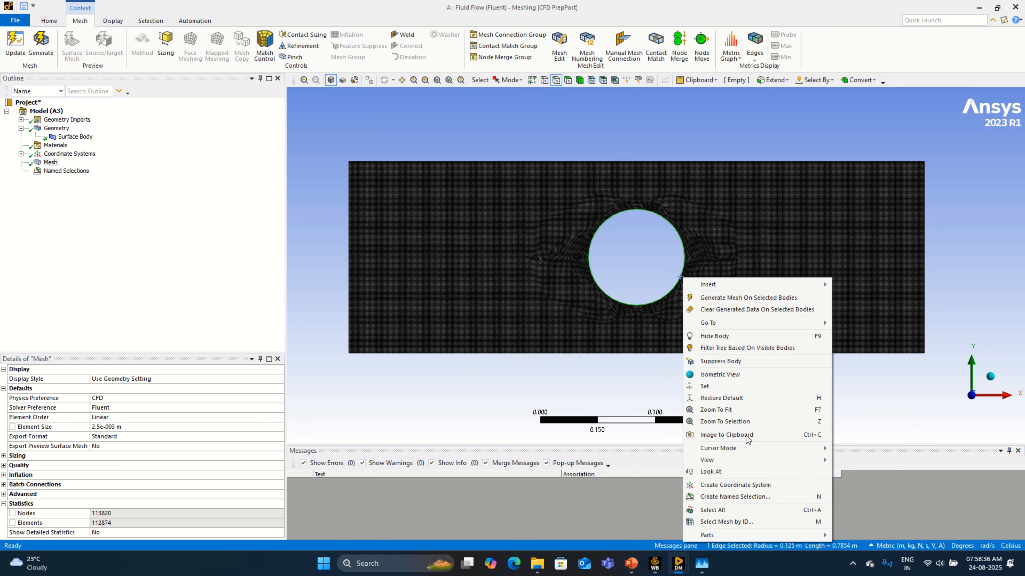
pyautogui.click(760, 497)
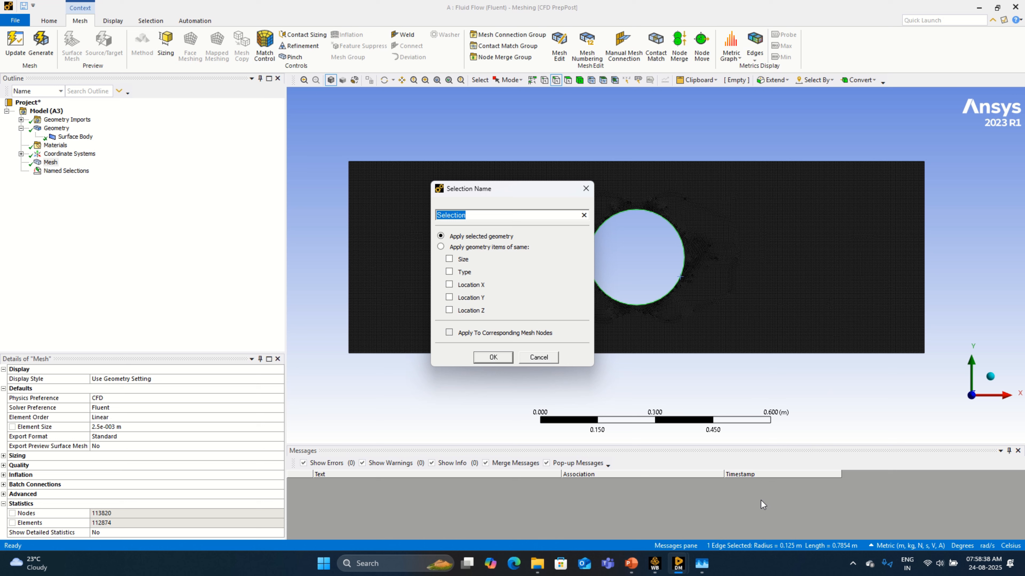
pyautogui.write('Heated Surface')
pyautogui.press('Return')
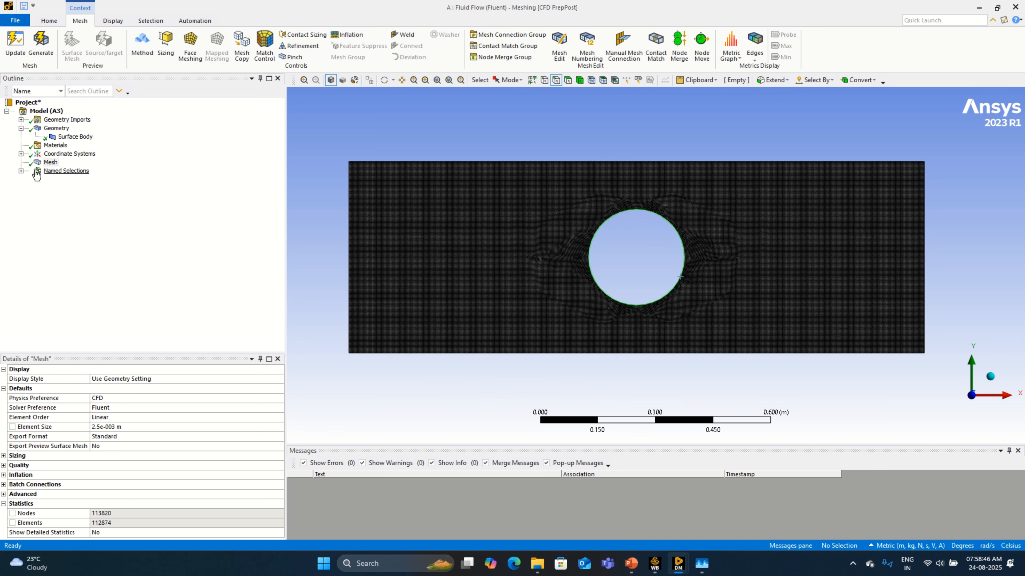
pyautogui.click(20, 171)
pyautogui.click(64, 179)
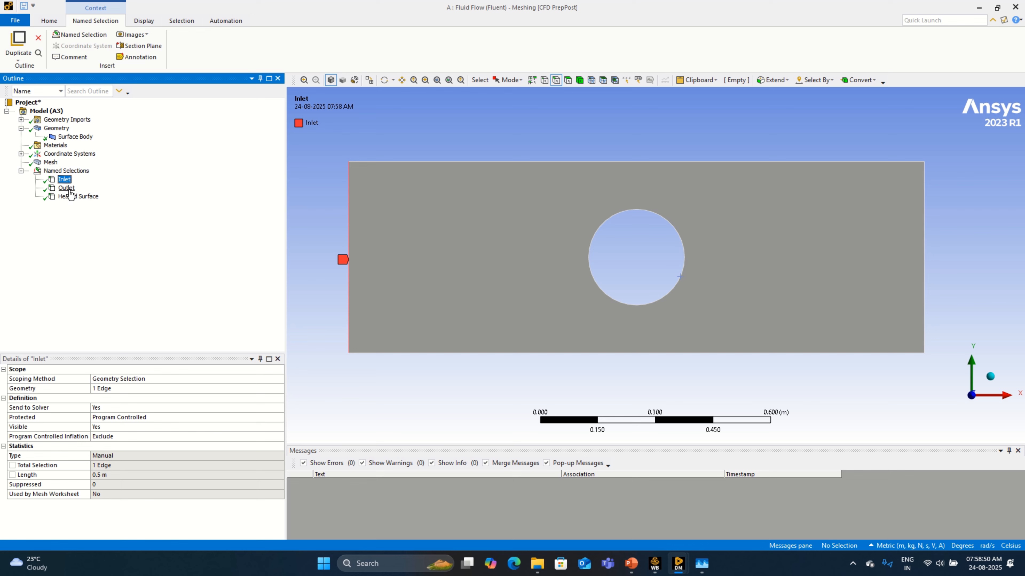
pyautogui.click(69, 188)
pyautogui.click(81, 197)
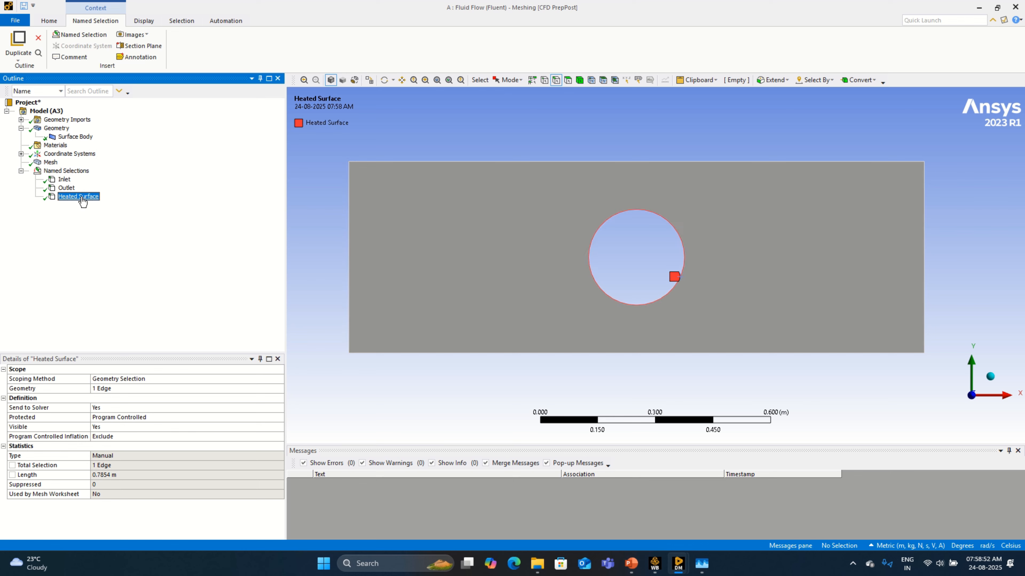
# Step: Update the mesh to pass it to Fluent and close the Meshing application
pyautogui.click(51, 162)
pyautogui.rightClick(52, 163)
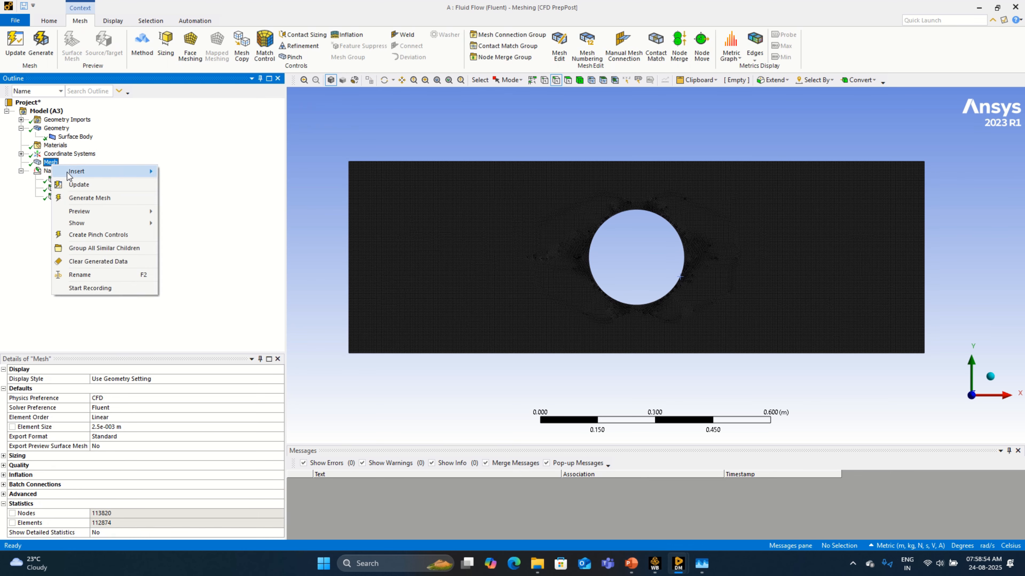
pyautogui.click(78, 185)
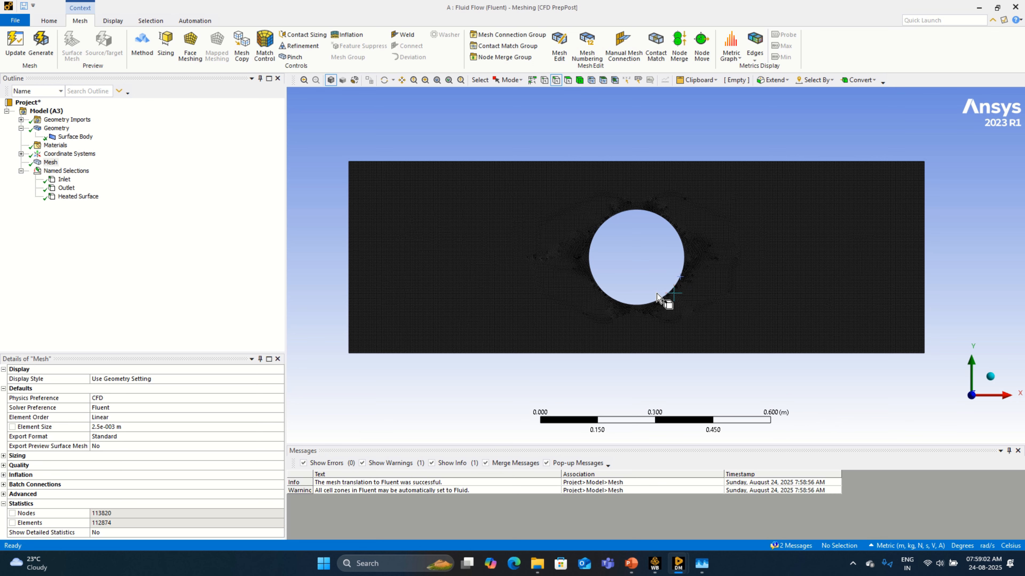
pyautogui.click(18, 27)
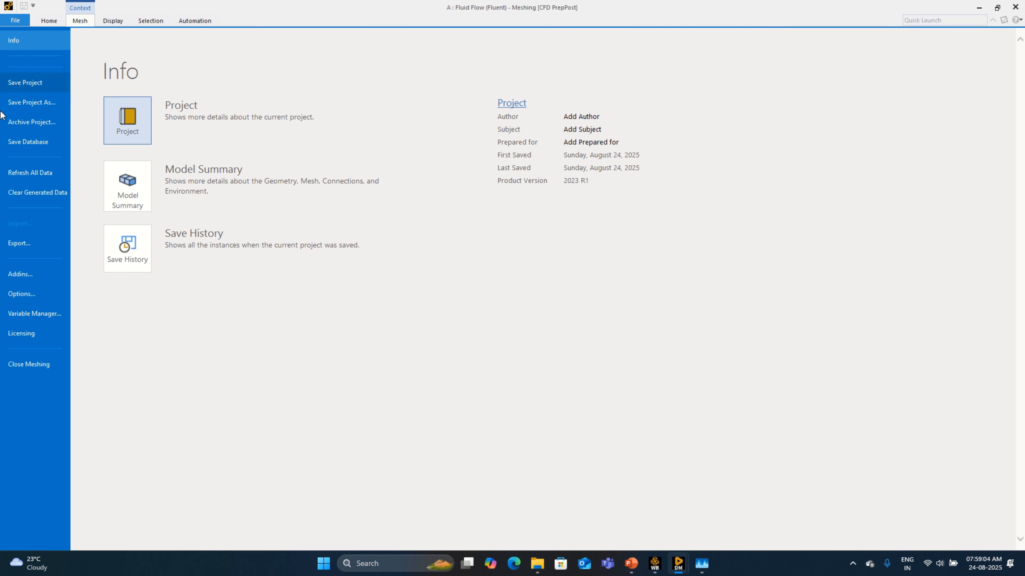
pyautogui.click(39, 368)
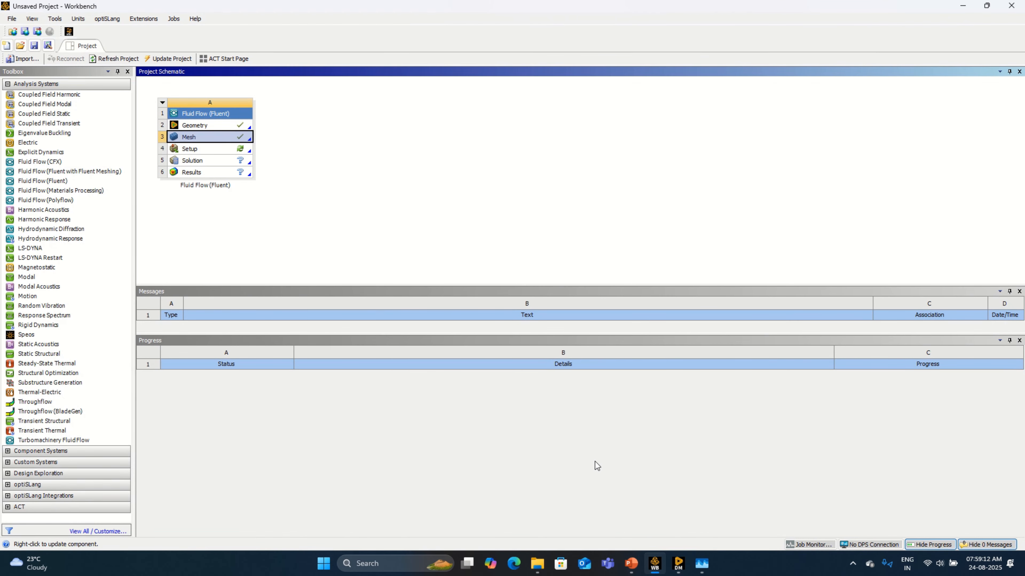
# Step: Start saving the project and create a folder named Flow Past 2D Cylinder on the K: drive
pyautogui.click(34, 45)
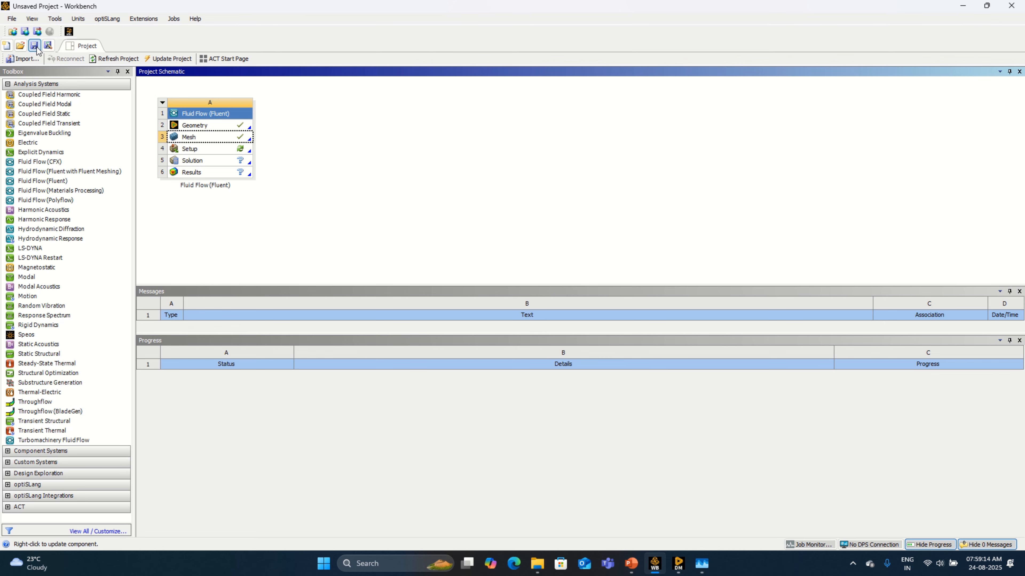
pyautogui.click(45, 185)
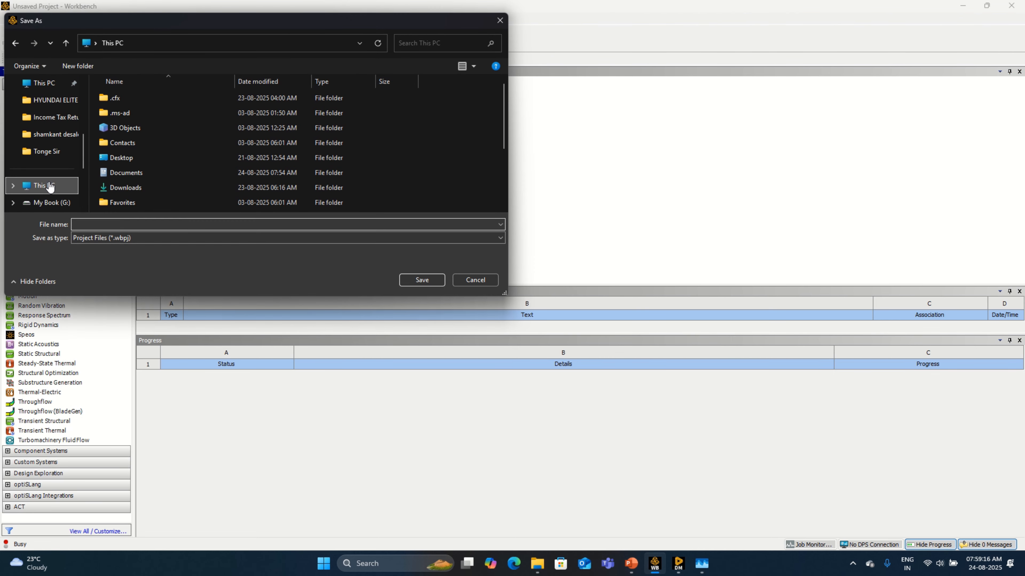
pyautogui.click(355, 114)
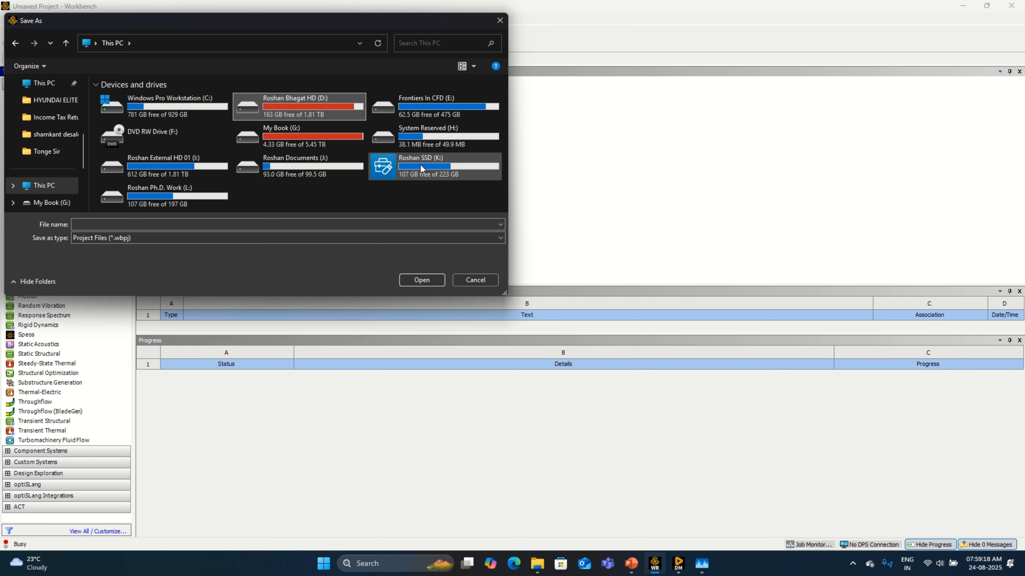
pyautogui.doubleClick(438, 167)
pyautogui.rightClick(432, 179)
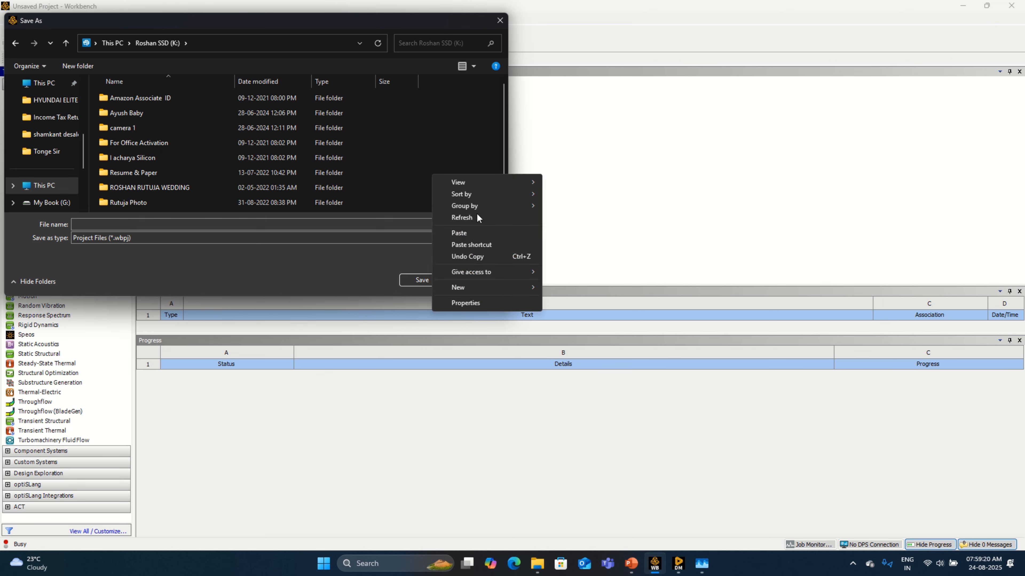
pyautogui.moveTo(516, 286)
pyautogui.click(567, 289)
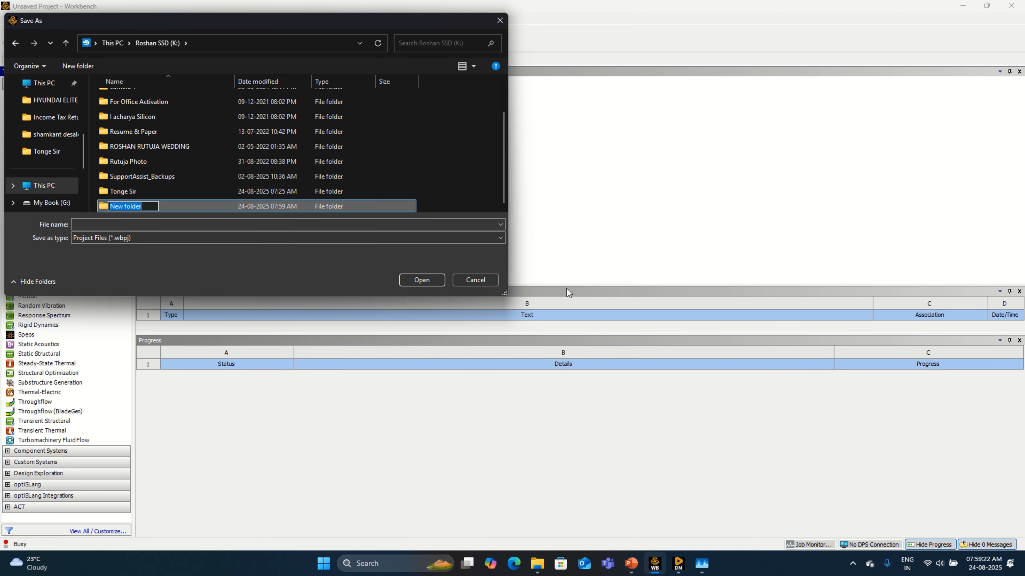
pyautogui.write('R')
pyautogui.press('BackSpace')
pyautogui.write('p')
pyautogui.write(' Pas')
pyautogui.write('t 2')
pyautogui.press('BackSpace')
pyautogui.write('D Cyl')
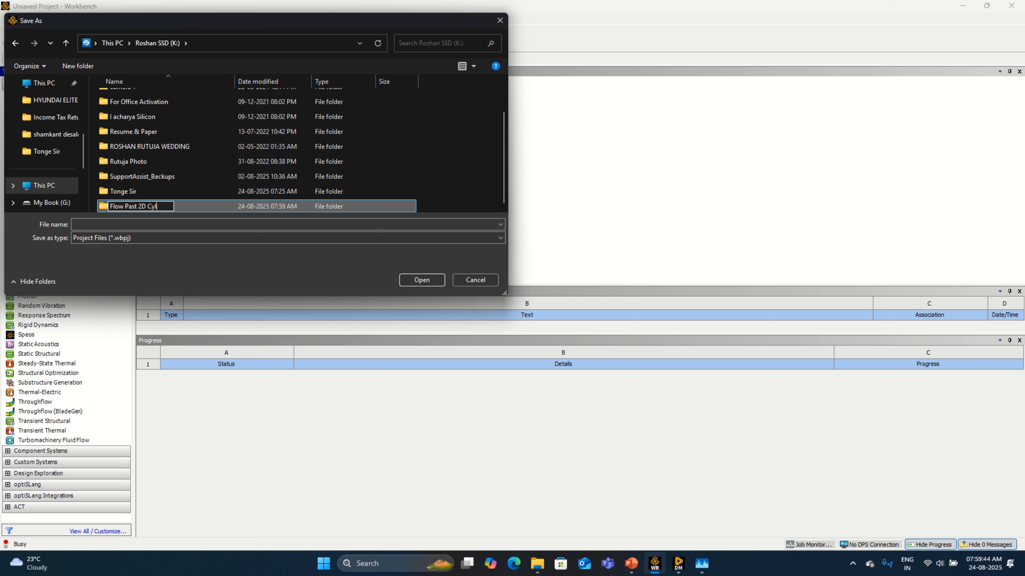
pyautogui.write('inder')
pyautogui.press('Return')
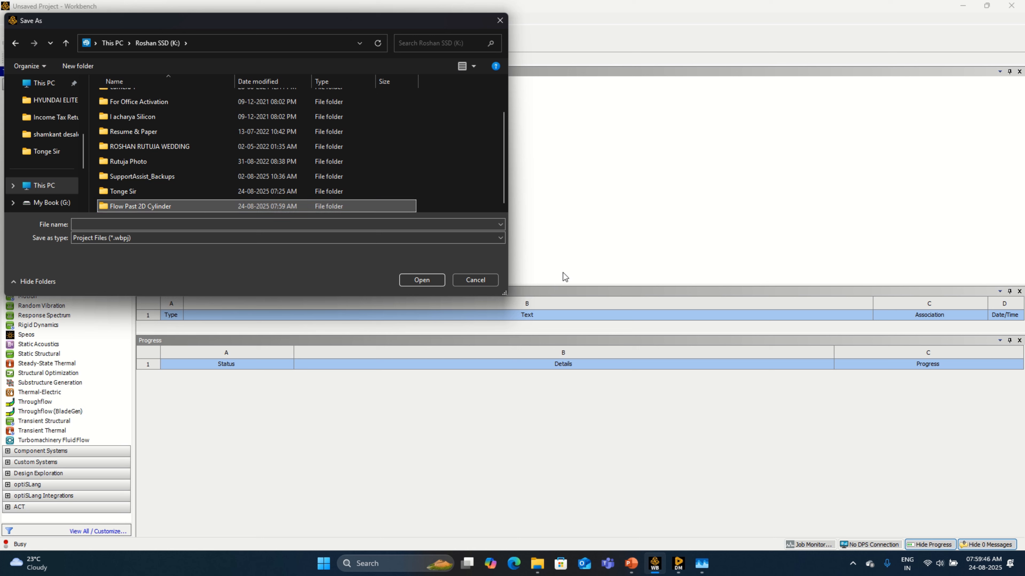
# Step: Save the project as Flow Past 2D Cylinder inside the Flow Past 2D Cylinder folder
pyautogui.click(433, 281)
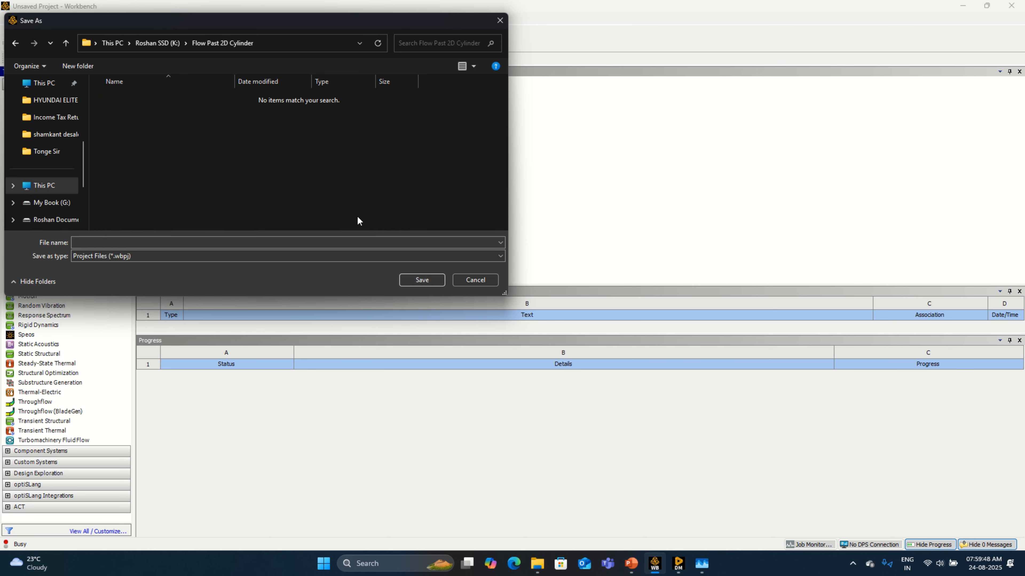
pyautogui.click(372, 241)
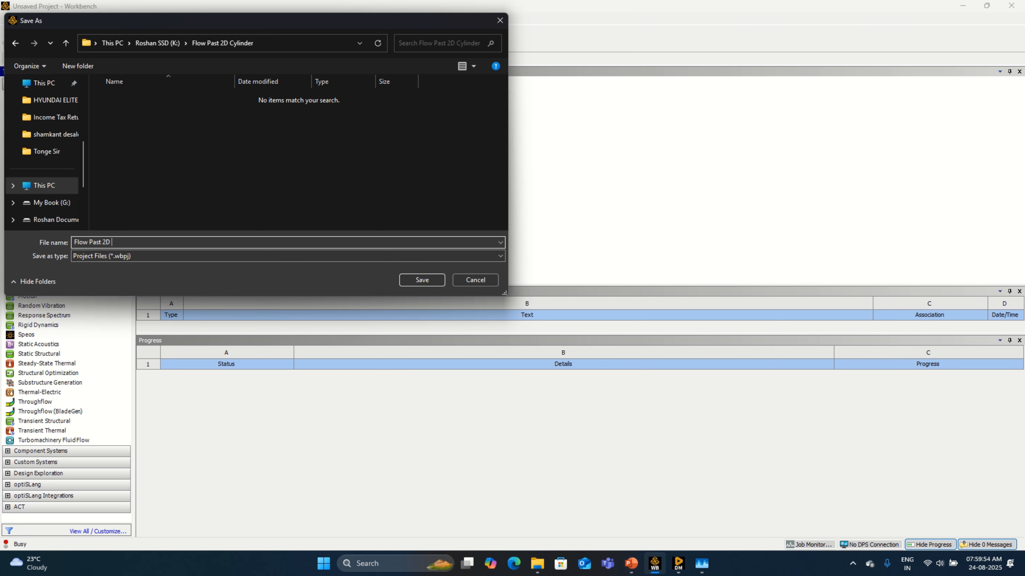
pyautogui.write('Flow Past 2D Cylinder')
pyautogui.press('Return')
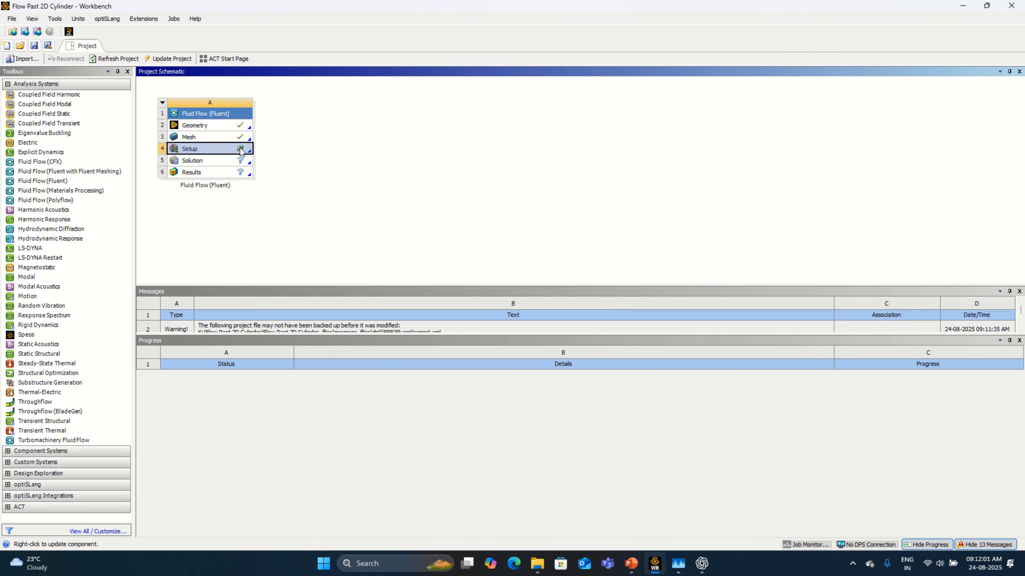
# Step: Open the Setup cell in Fluent with double precision and 16 solver processes, and dismiss the Key Behavioral Changes notice
pyautogui.rightClick(241, 152)
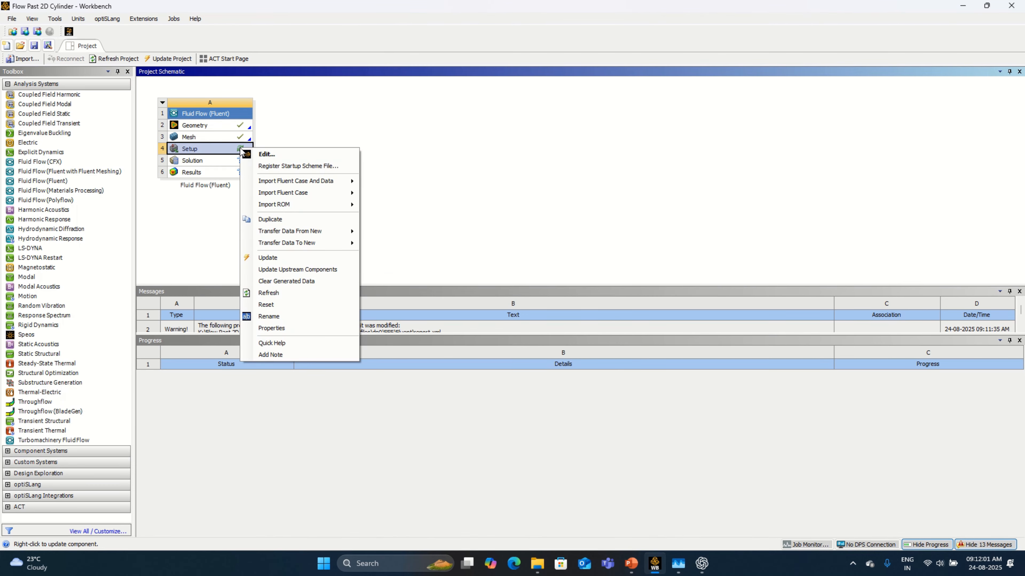
pyautogui.click(266, 154)
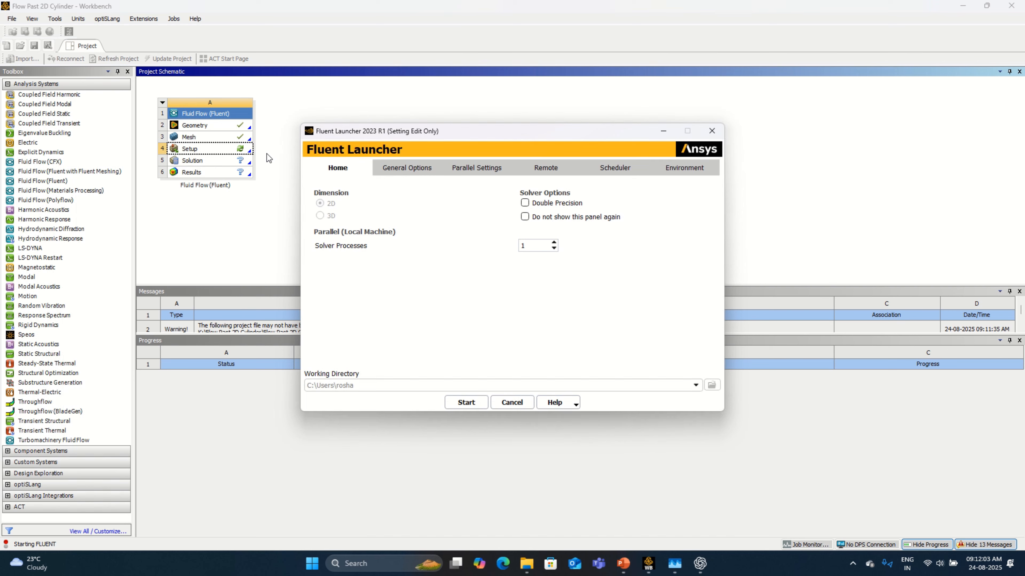
pyautogui.click(540, 246)
pyautogui.write('6')
pyautogui.click(525, 203)
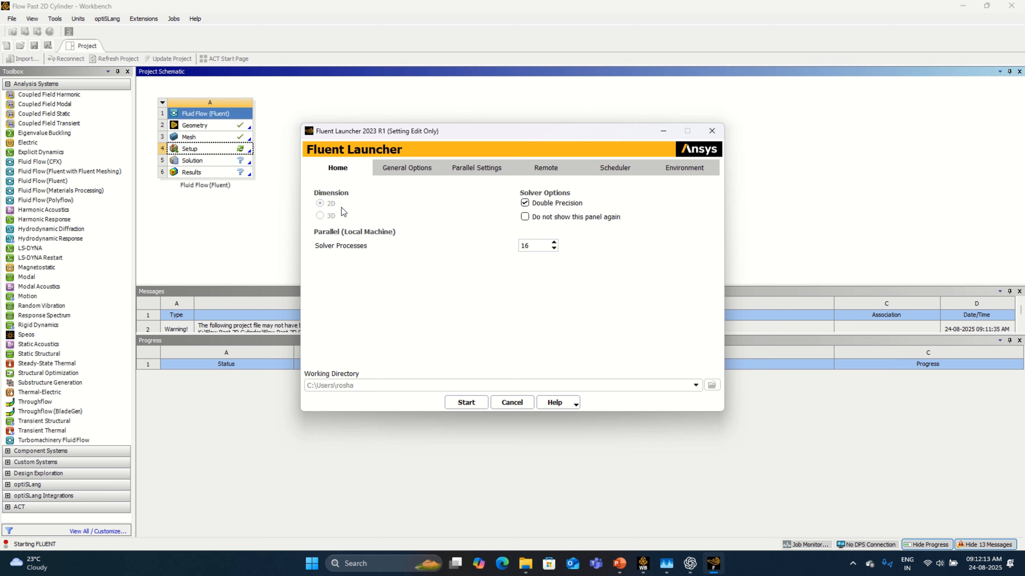
pyautogui.click(479, 404)
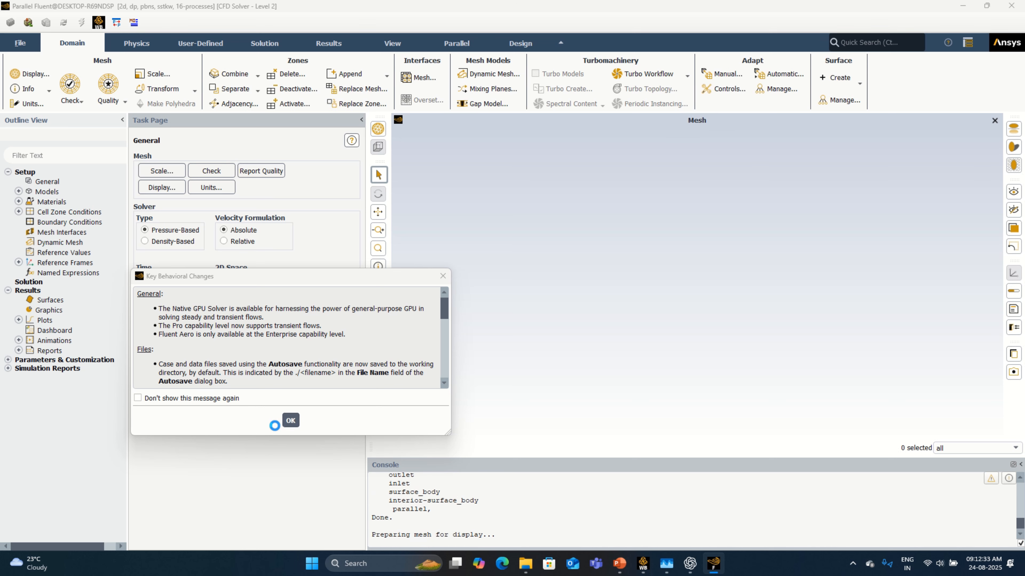
pyautogui.click(290, 421)
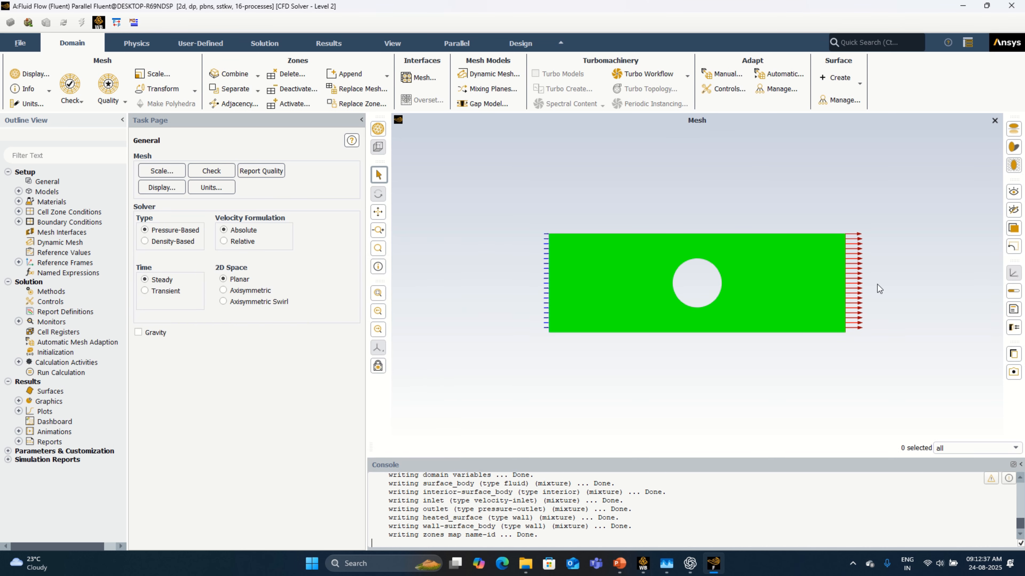
# Step: Make the solver transient with gravity of -9.81 m/s² in Y, and show the title block in the mesh view
pyautogui.click(149, 332)
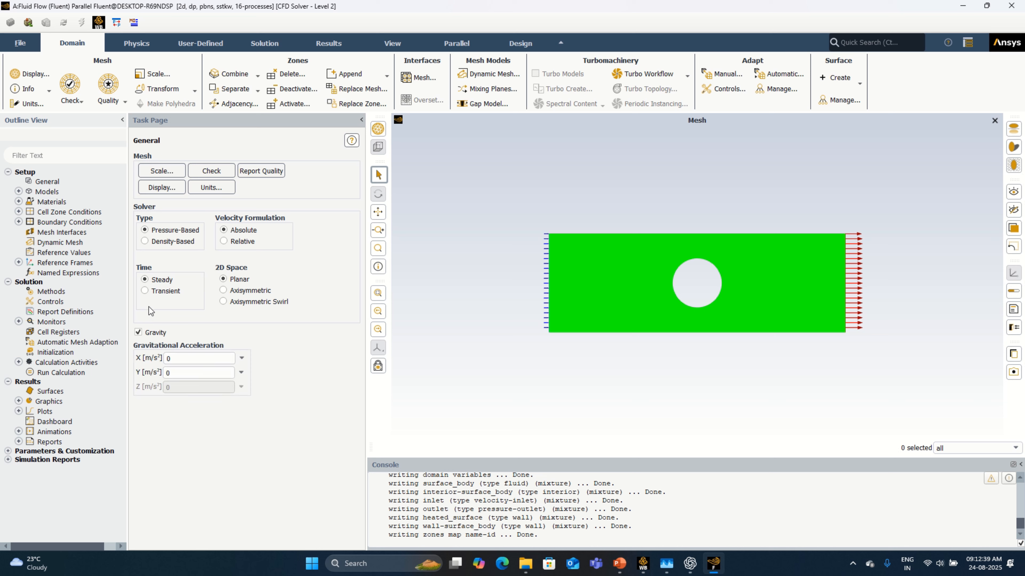
pyautogui.click(145, 290)
pyautogui.click(155, 371)
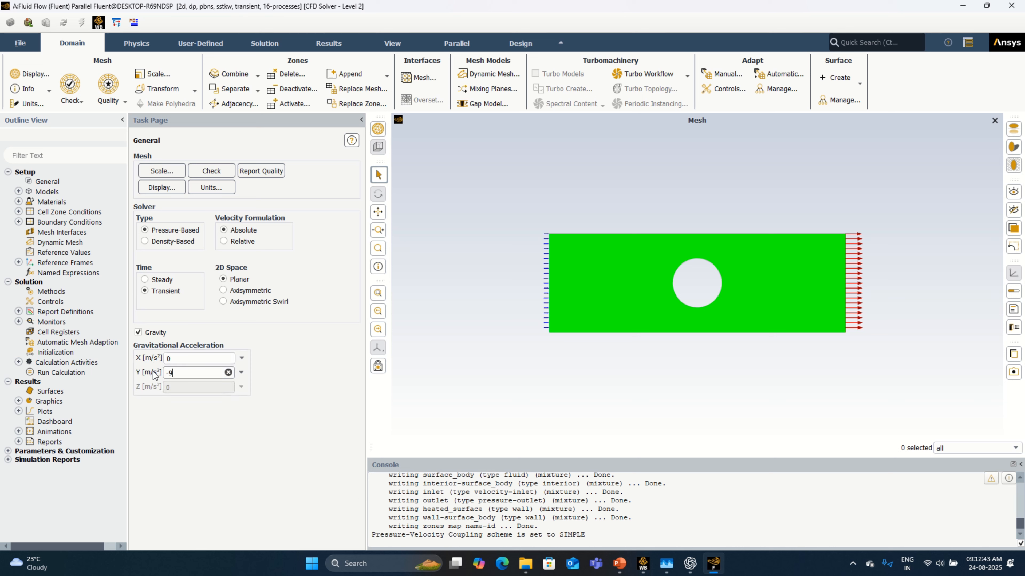
pyautogui.write('-9.81')
pyautogui.click(228, 425)
pyautogui.click(138, 333)
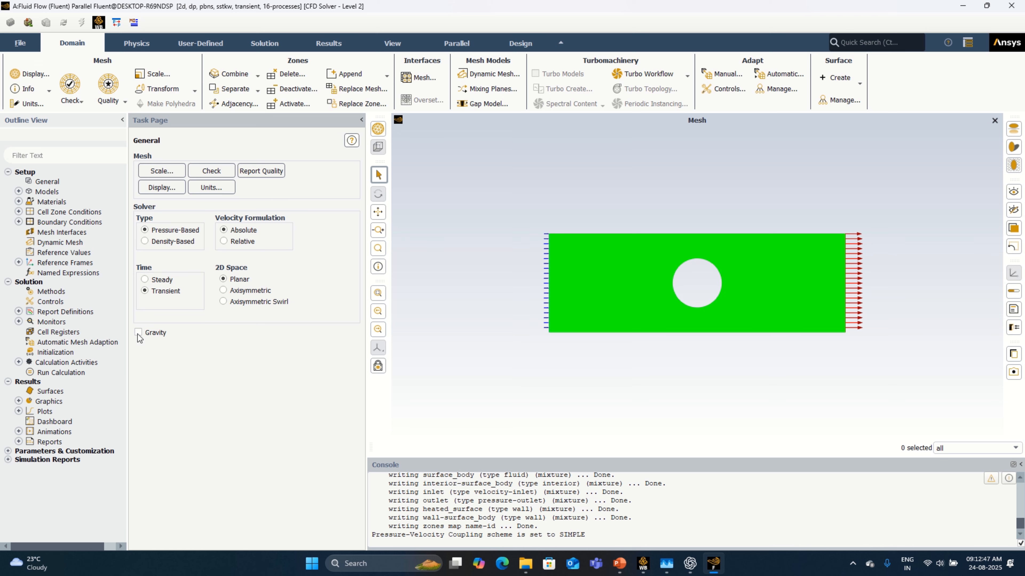
pyautogui.click(138, 333)
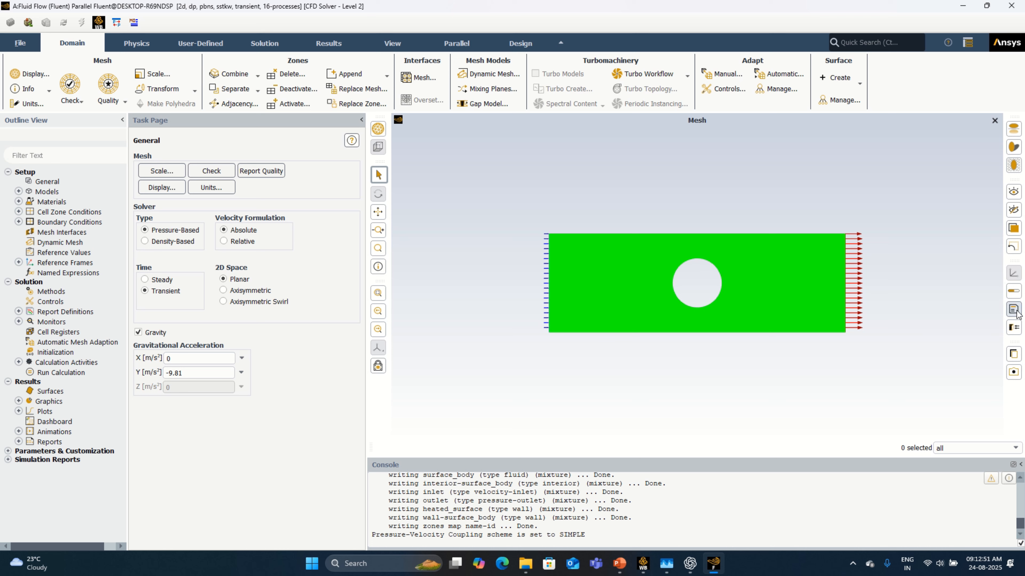
pyautogui.click(1014, 327)
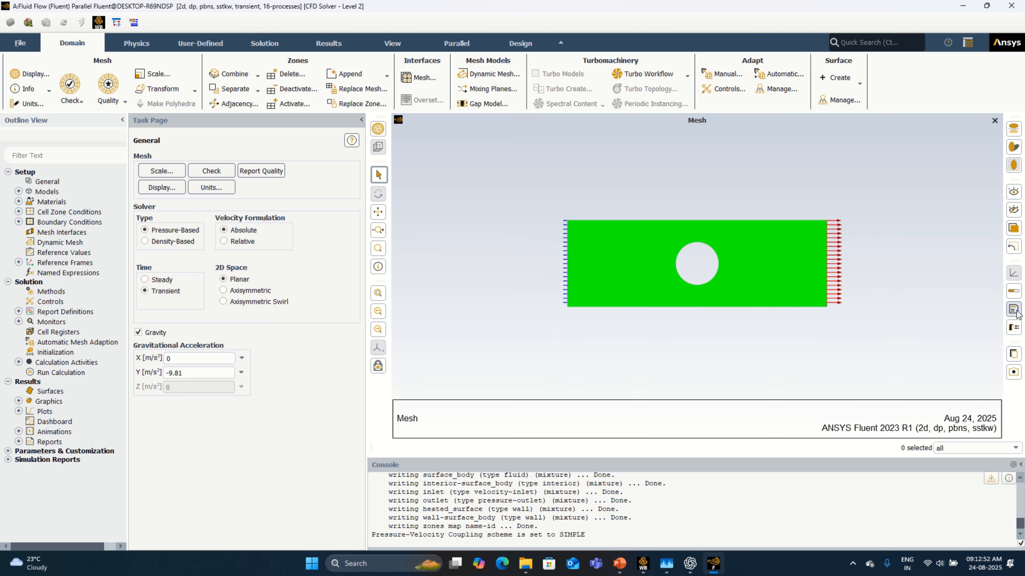
# Step: Enable the energy equation in the physics models
pyautogui.doubleClick(79, 190)
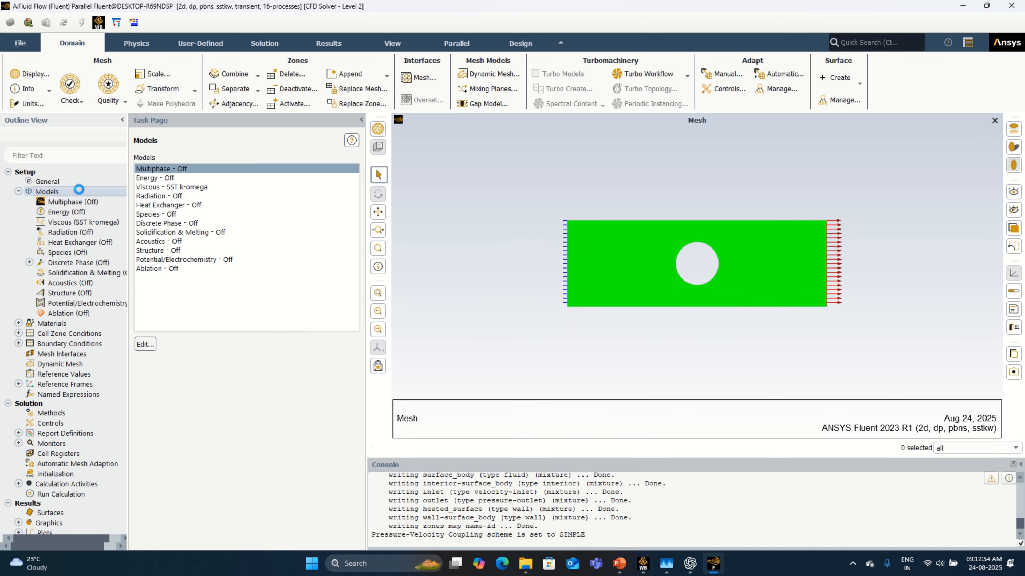
pyautogui.doubleClick(184, 178)
pyautogui.click(190, 305)
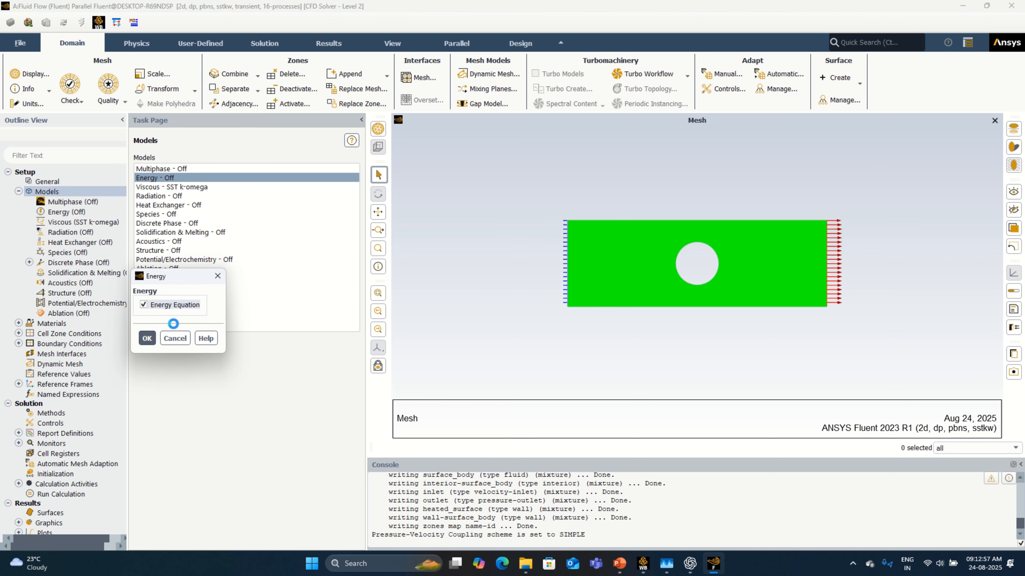
pyautogui.click(149, 338)
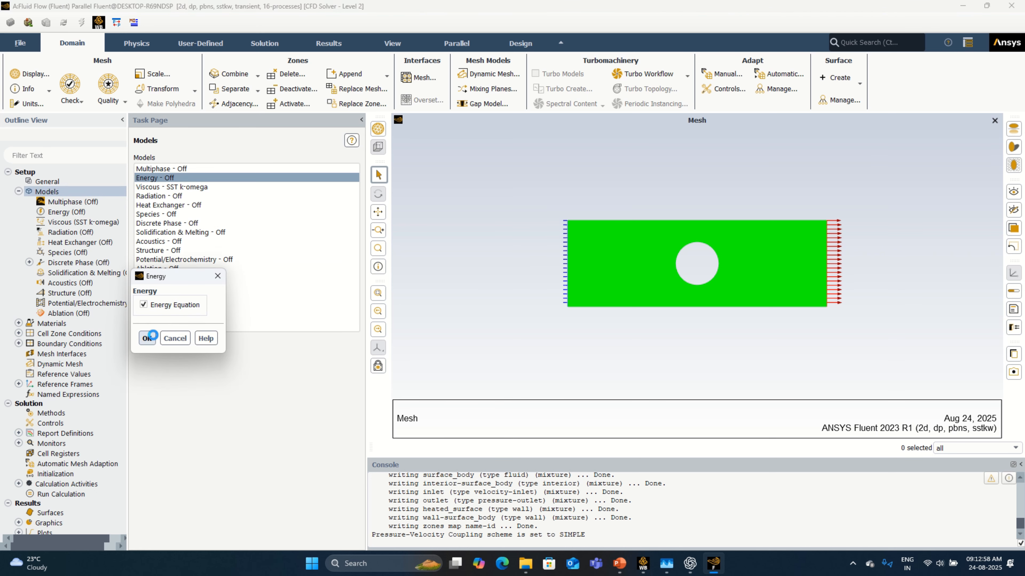
# Step: Set the viscous model to standard k-epsilon with the enhanced wall treatment and collapse the Models branch
pyautogui.click(190, 186)
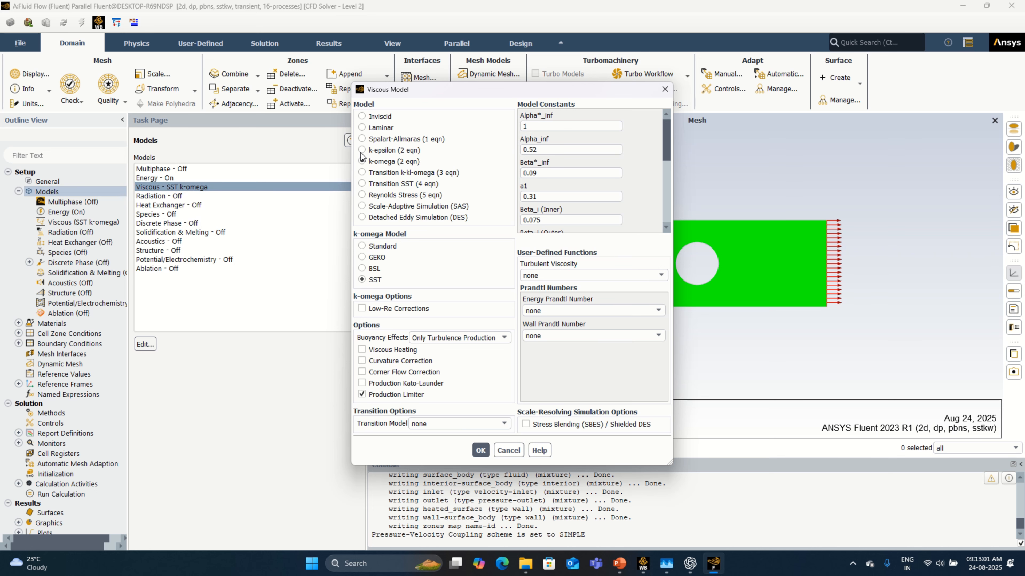
pyautogui.click(361, 149)
pyautogui.click(402, 330)
pyautogui.click(382, 394)
pyautogui.click(362, 445)
pyautogui.click(480, 494)
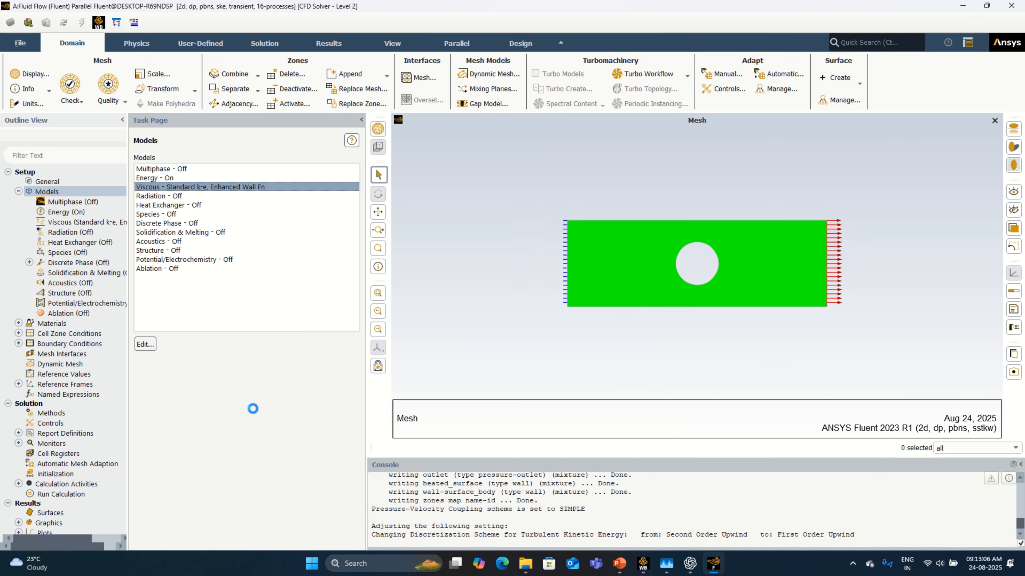
pyautogui.click(19, 191)
# Step: Review the materials and the surface_body cell zone, and set the inlet's velocity magnitude to 0.001 m/s
pyautogui.doubleClick(57, 202)
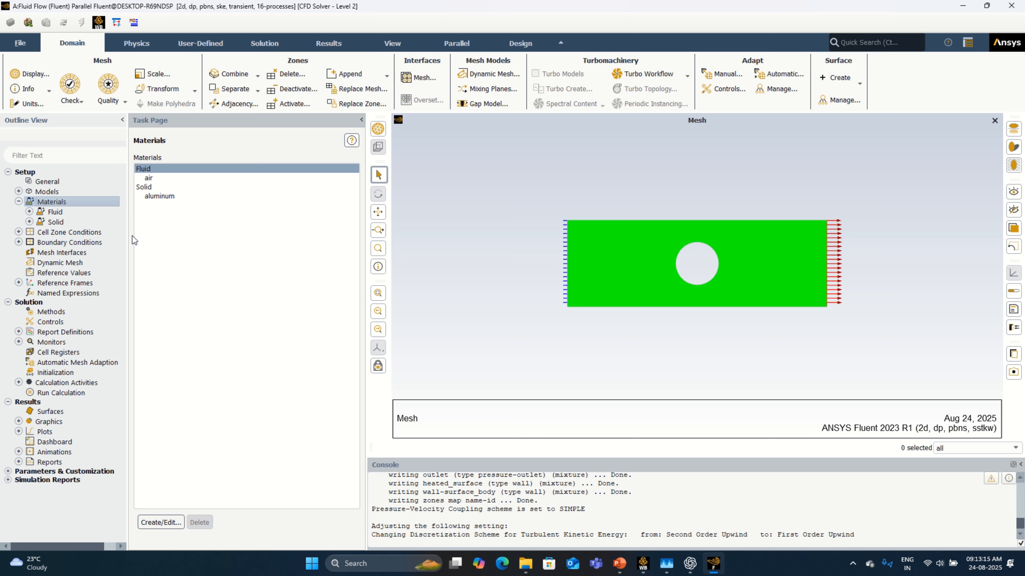
pyautogui.doubleClick(104, 232)
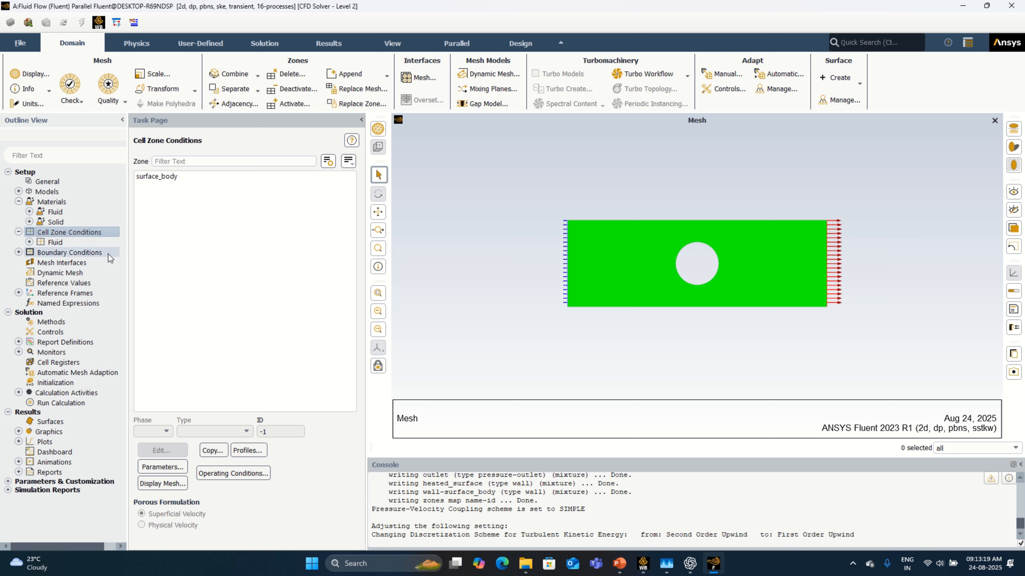
pyautogui.click(163, 180)
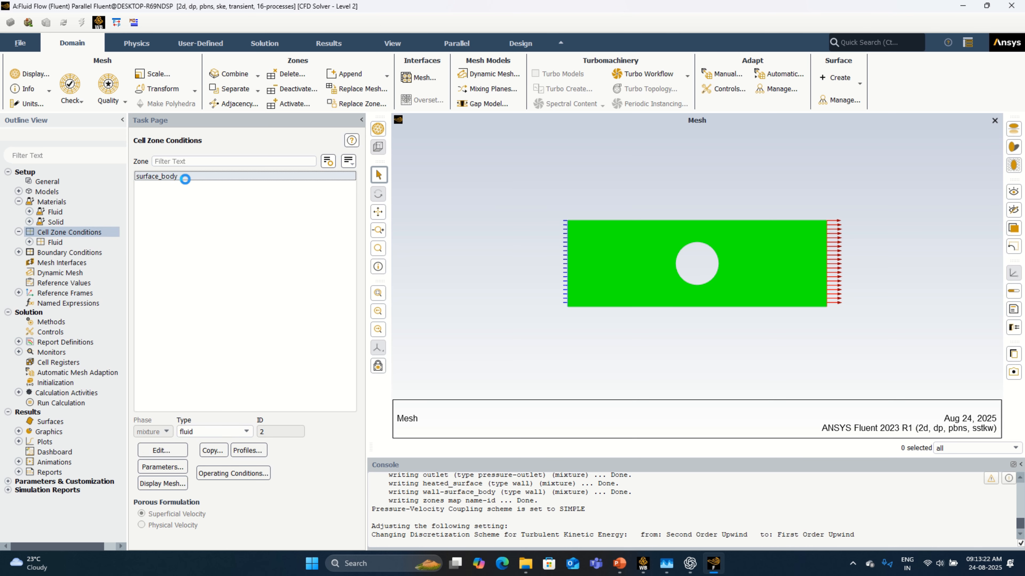
pyautogui.doubleClick(92, 253)
pyautogui.click(176, 185)
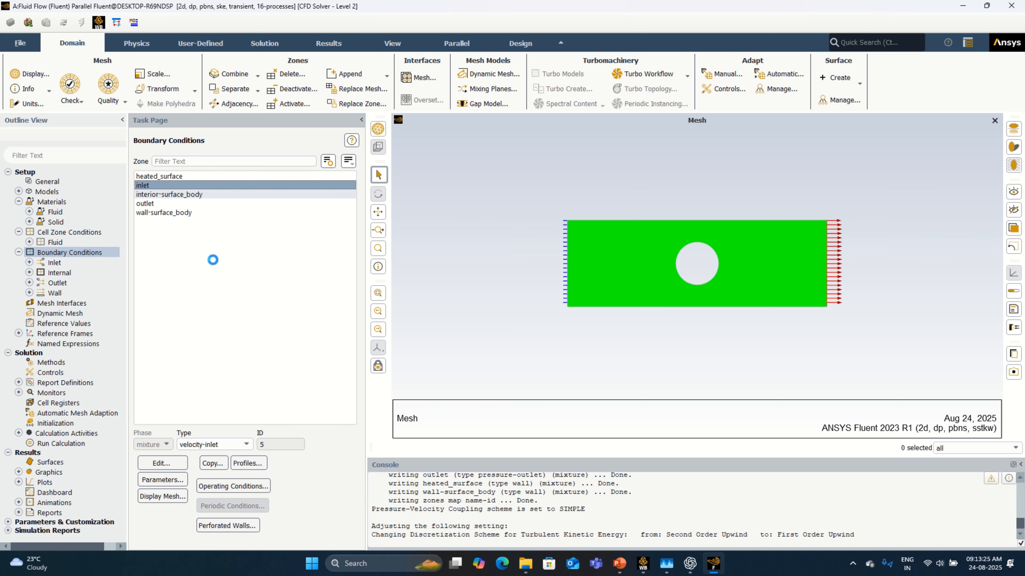
pyautogui.click(170, 467)
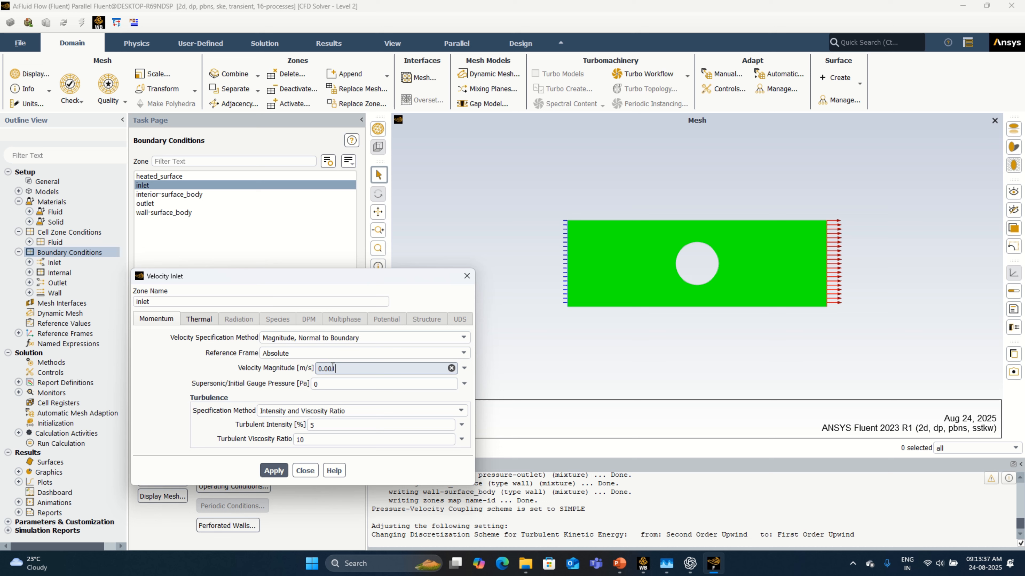
pyautogui.click(281, 472)
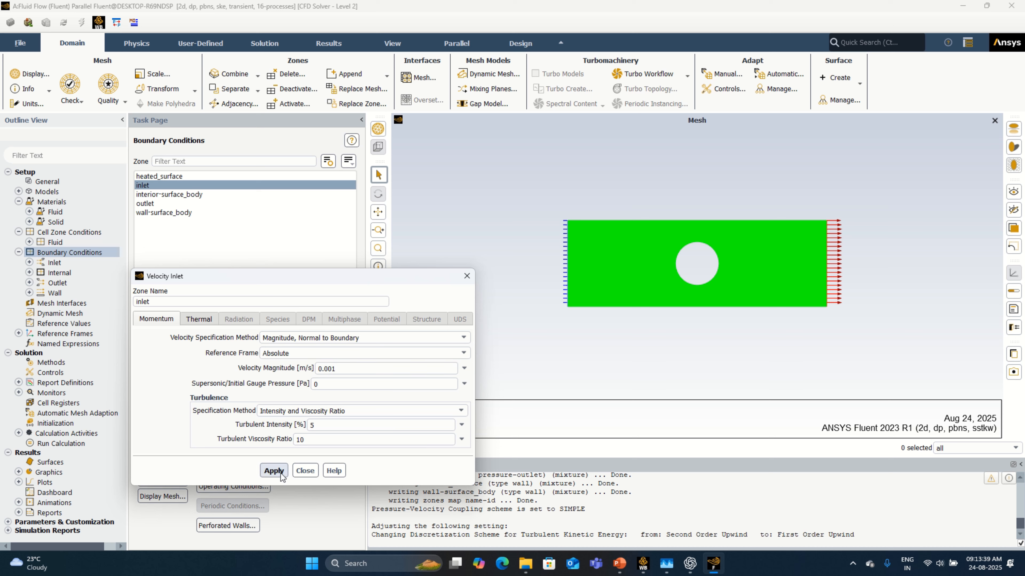
pyautogui.click(305, 473)
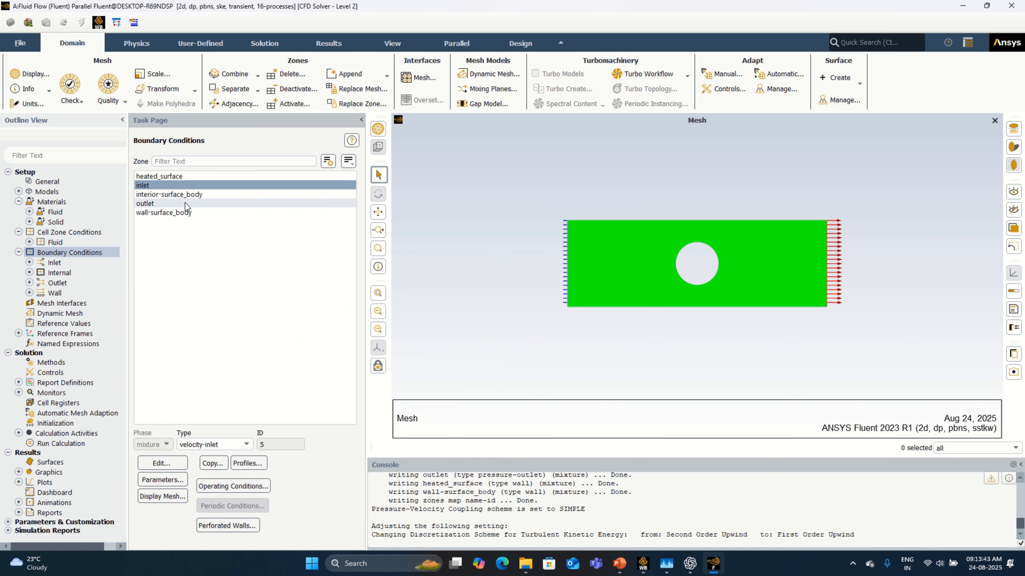
# Step: Apply a heat flux of 600 W/m² as the thermal condition of the heated_surface wall
pyautogui.click(162, 176)
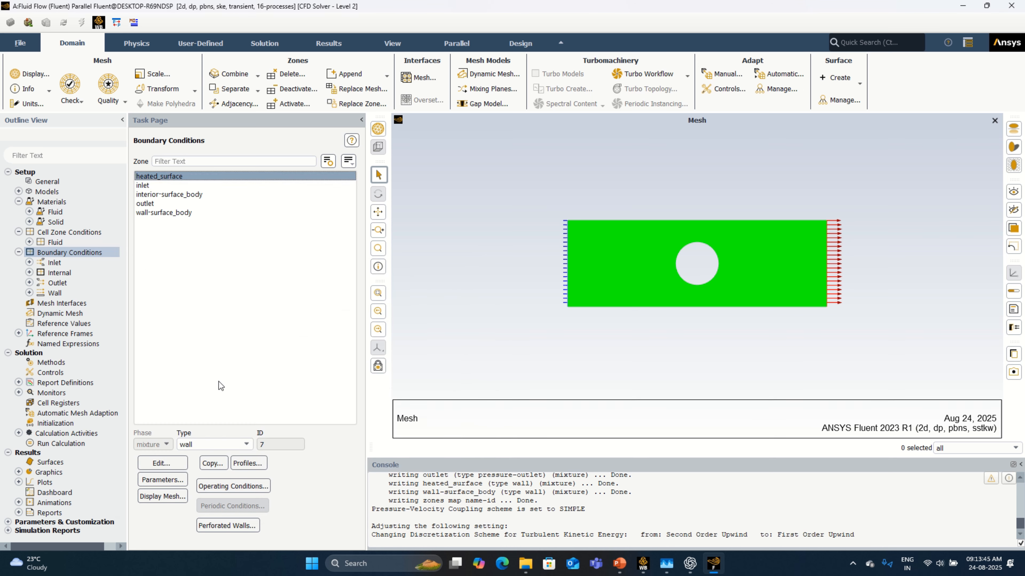
pyautogui.click(162, 463)
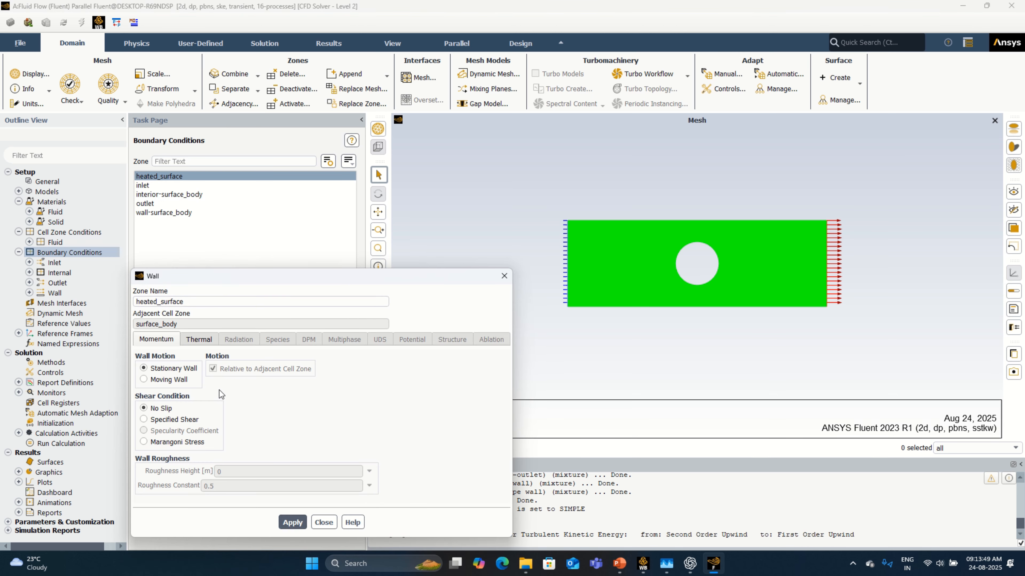
pyautogui.click(199, 339)
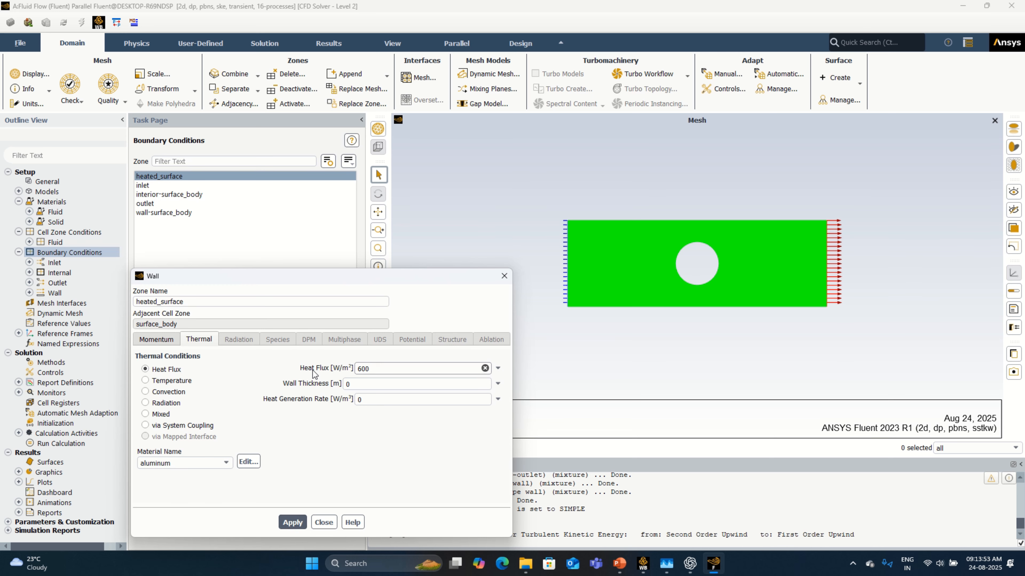
pyautogui.click(296, 522)
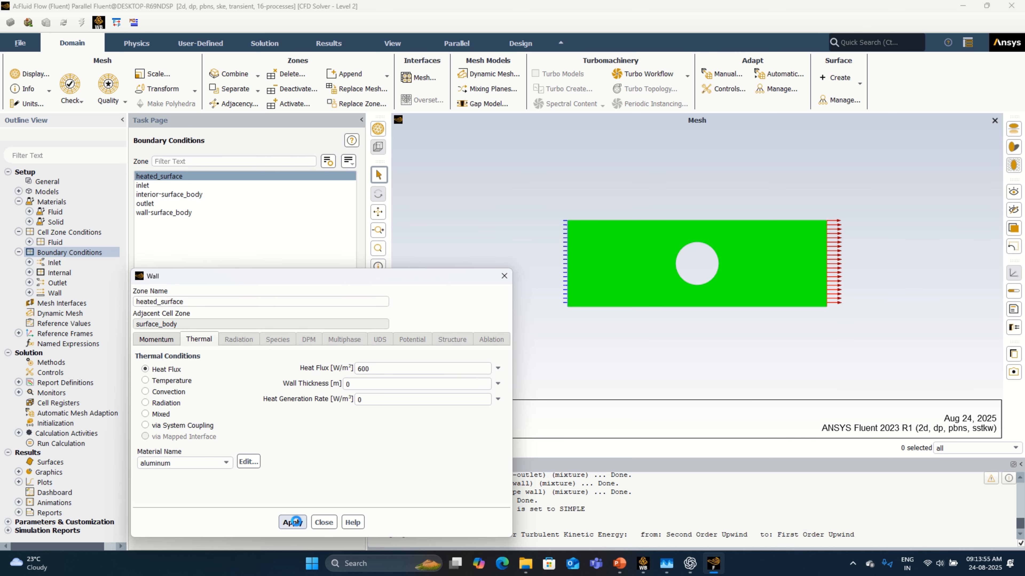
pyautogui.click(320, 521)
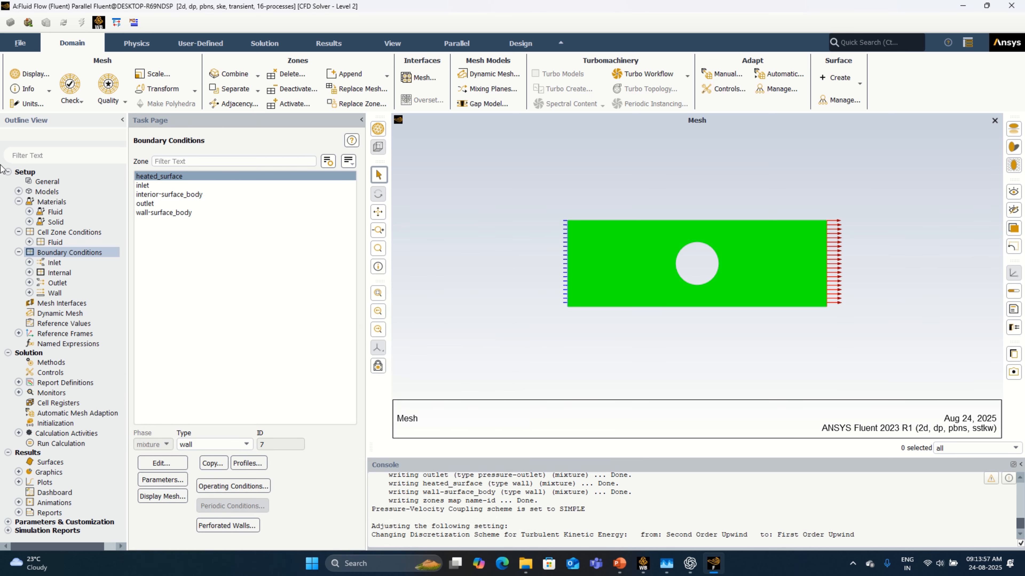
# Step: Compute the reference values from the inlet and set the reference zone to surface_body
pyautogui.click(64, 323)
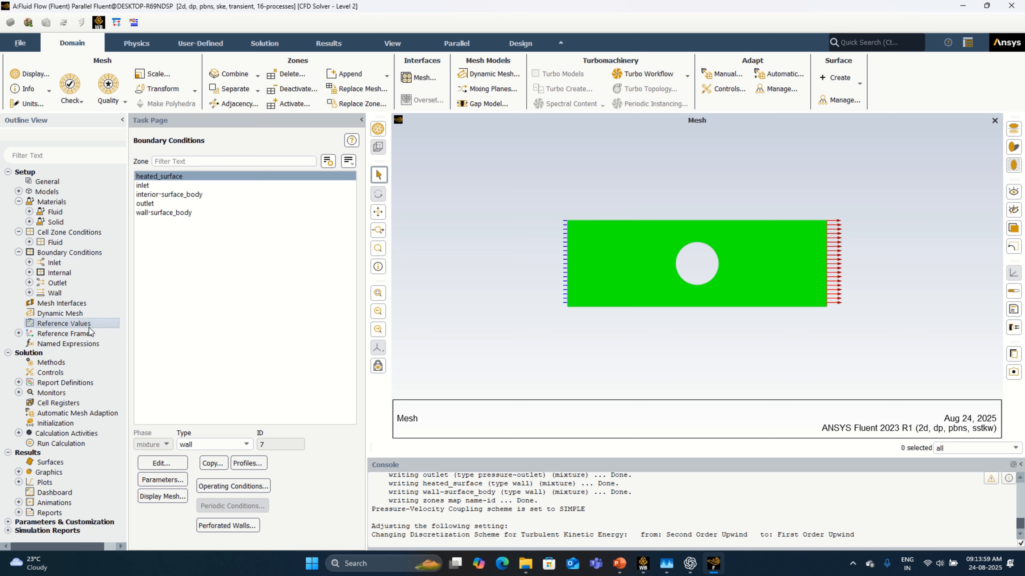
pyautogui.click(350, 167)
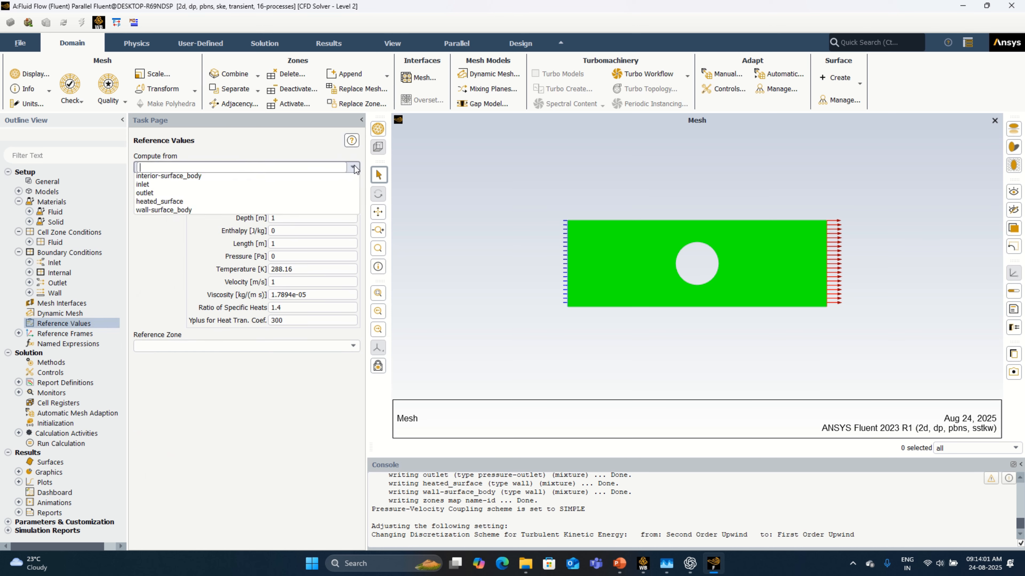
pyautogui.click(306, 196)
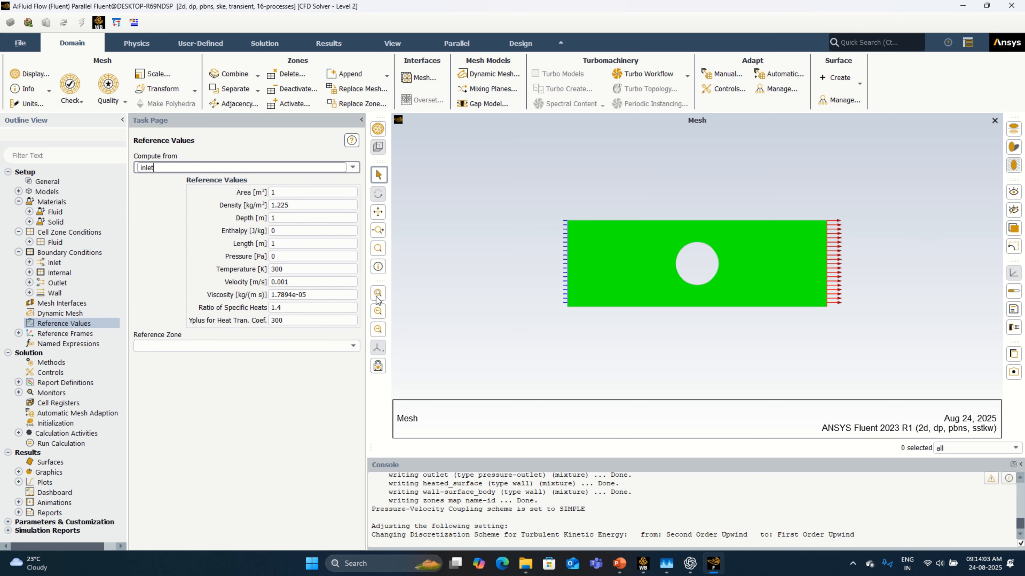
pyautogui.click(311, 346)
pyautogui.click(311, 365)
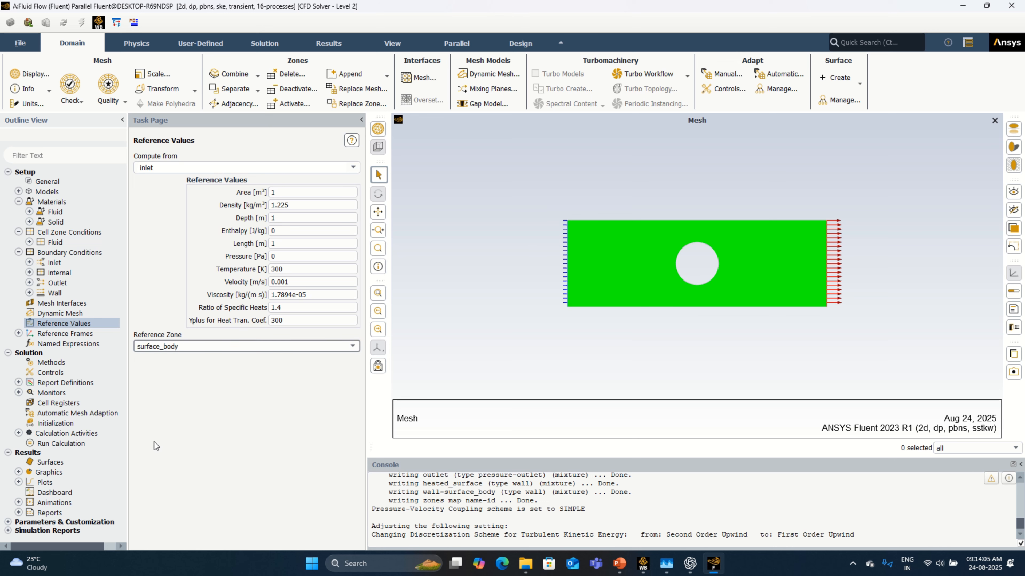
# Step: Create a surface report for the area-weighted average of Total Temperature on the outlet
pyautogui.click(71, 424)
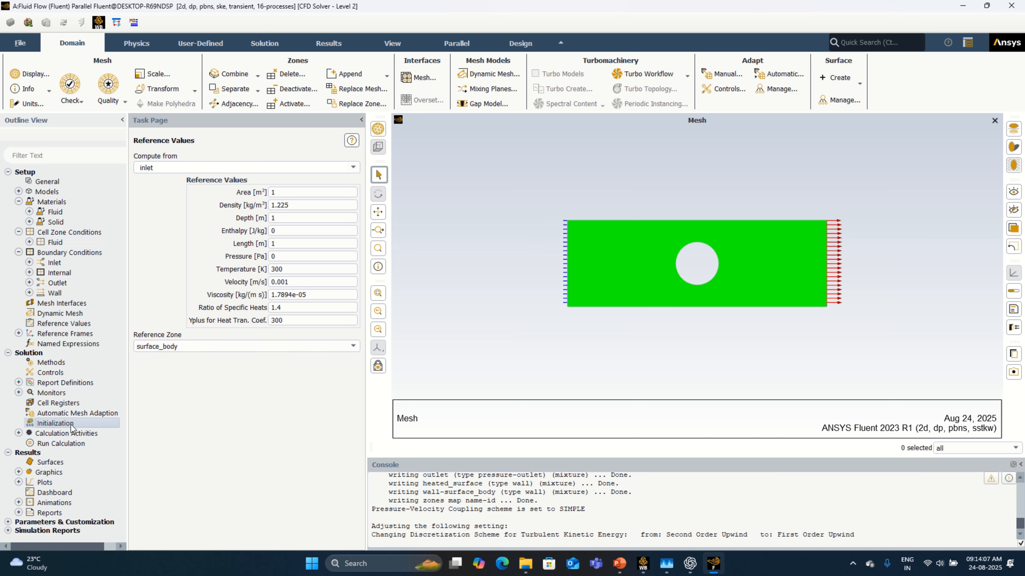
pyautogui.doubleClick(62, 383)
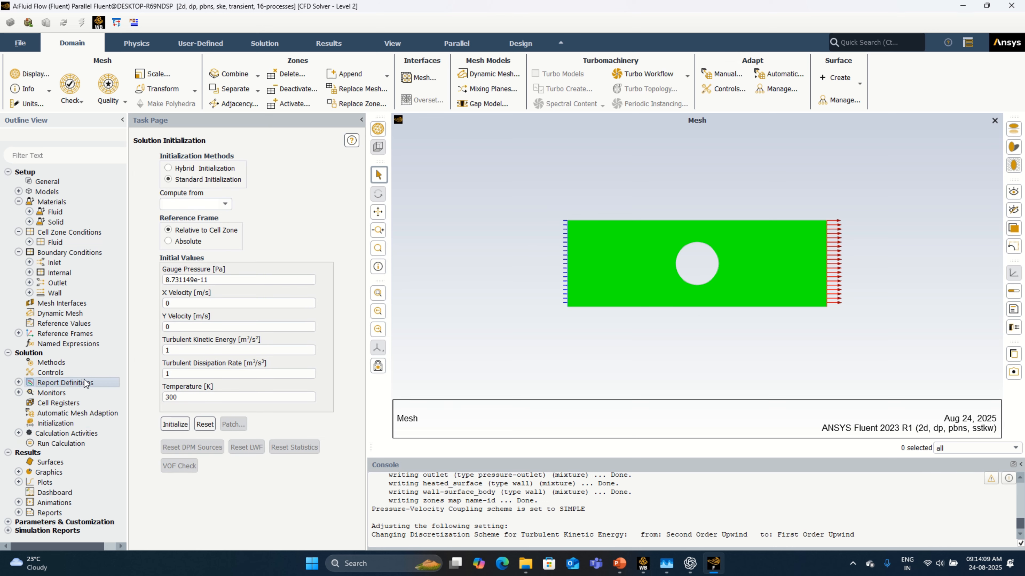
pyautogui.click(371, 256)
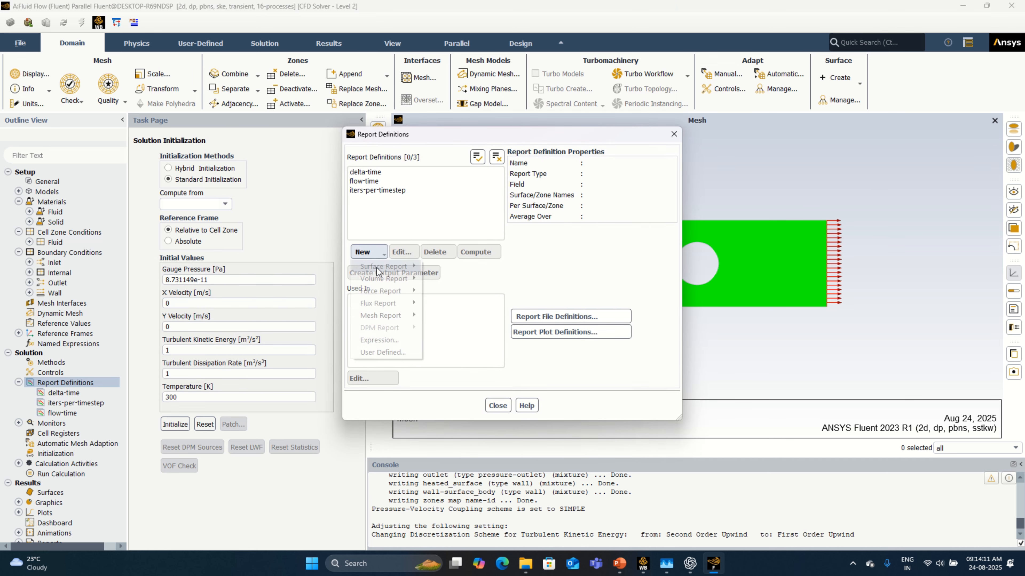
pyautogui.moveTo(384, 270)
pyautogui.click(481, 275)
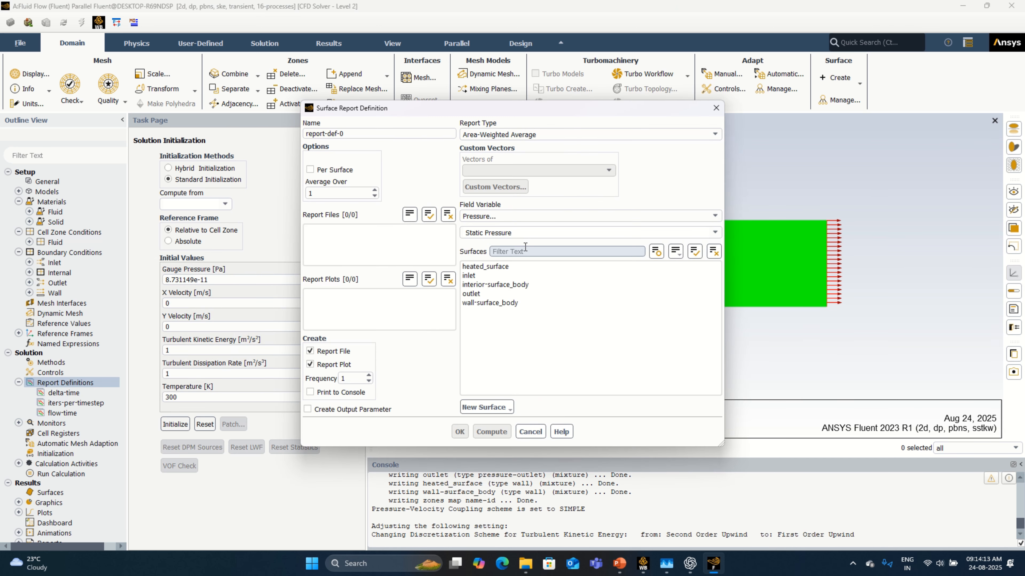
pyautogui.click(561, 217)
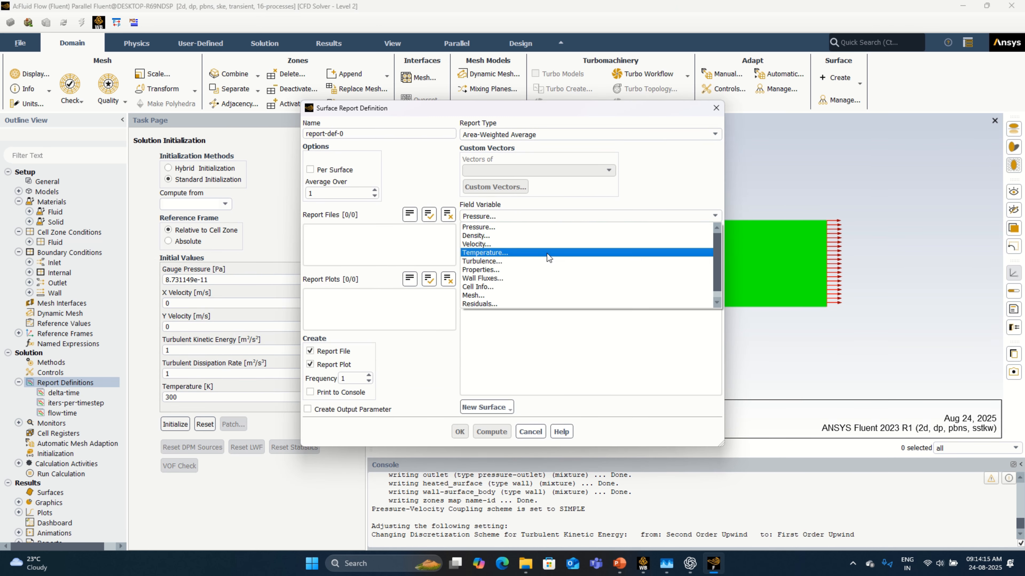
pyautogui.click(547, 253)
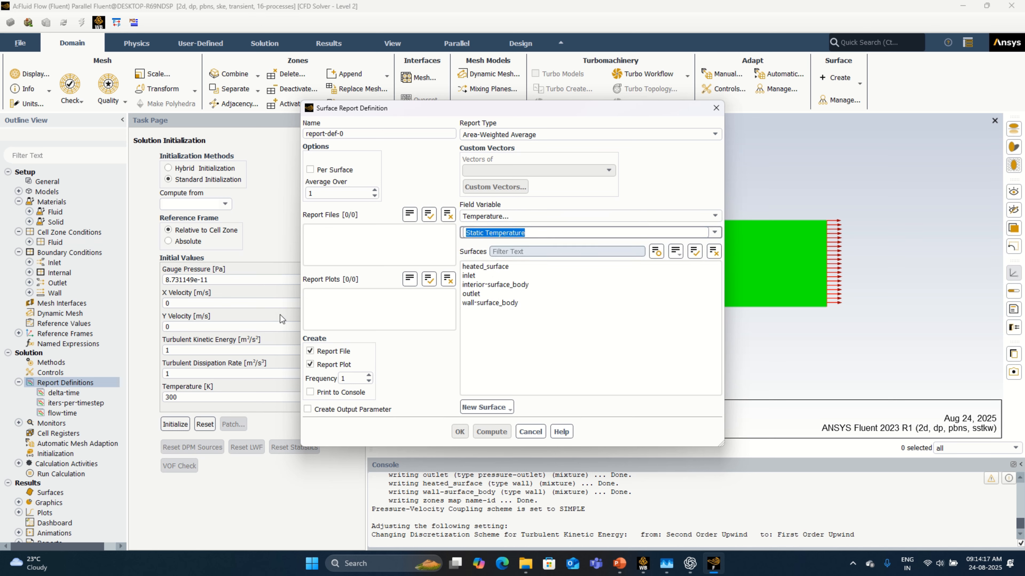
pyautogui.click(714, 232)
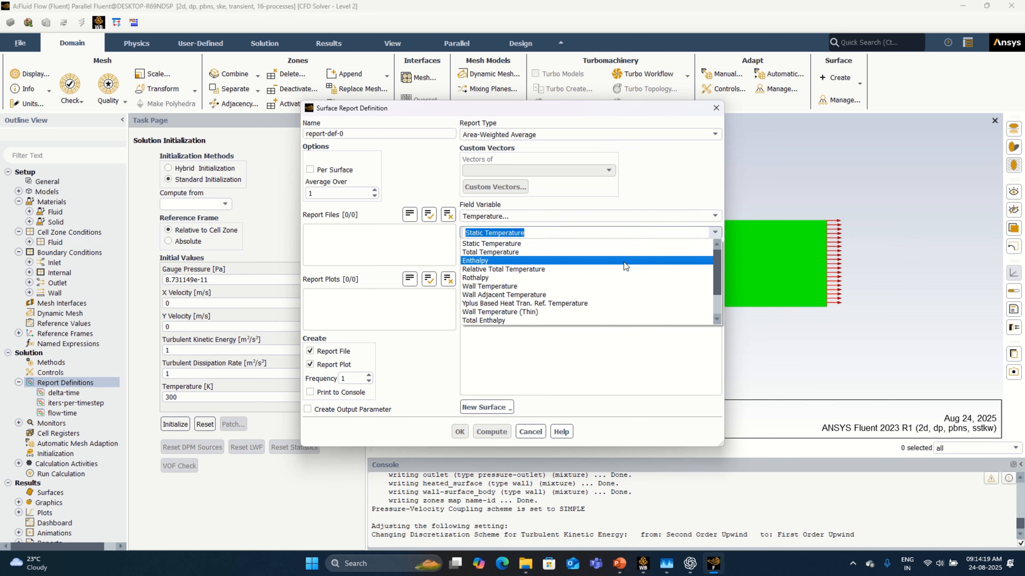
pyautogui.click(626, 251)
pyautogui.click(470, 294)
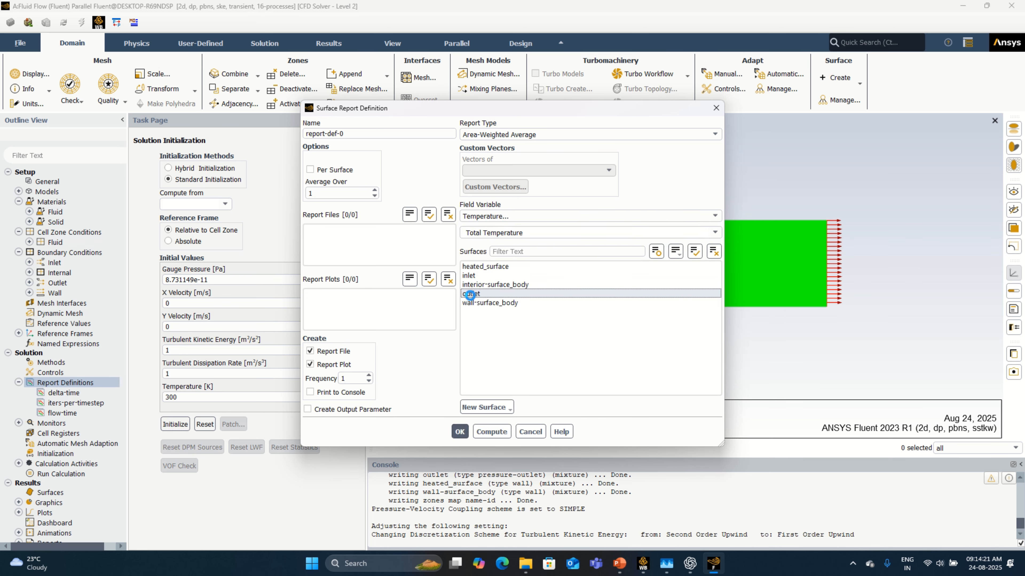
# Step: Enable console printing and an output parameter for the surface report, and name it total-temp-outlet-report-def-0
pyautogui.click(310, 392)
pyautogui.click(307, 409)
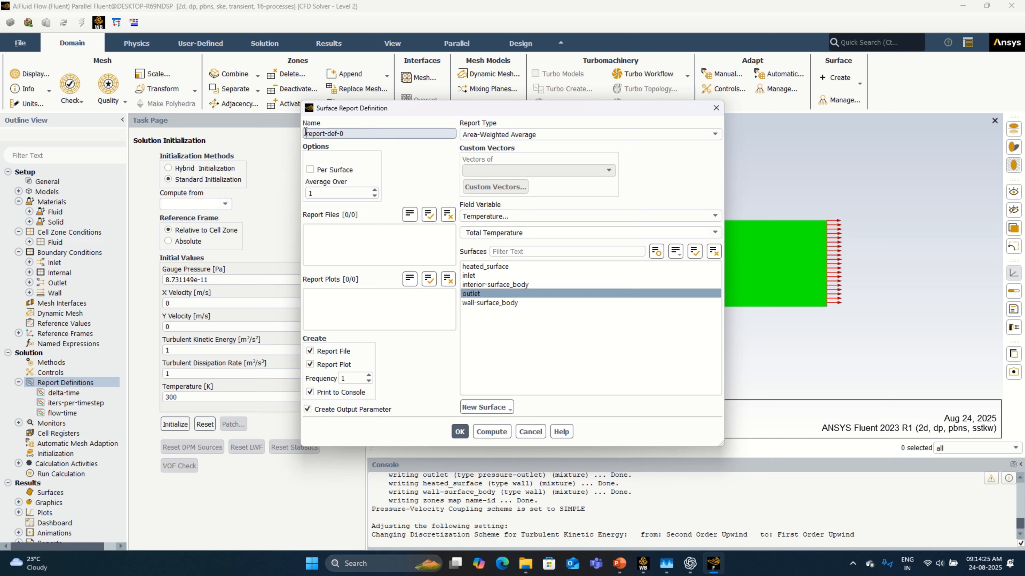
pyautogui.write('tal-temp-outlet-')
pyautogui.click(462, 436)
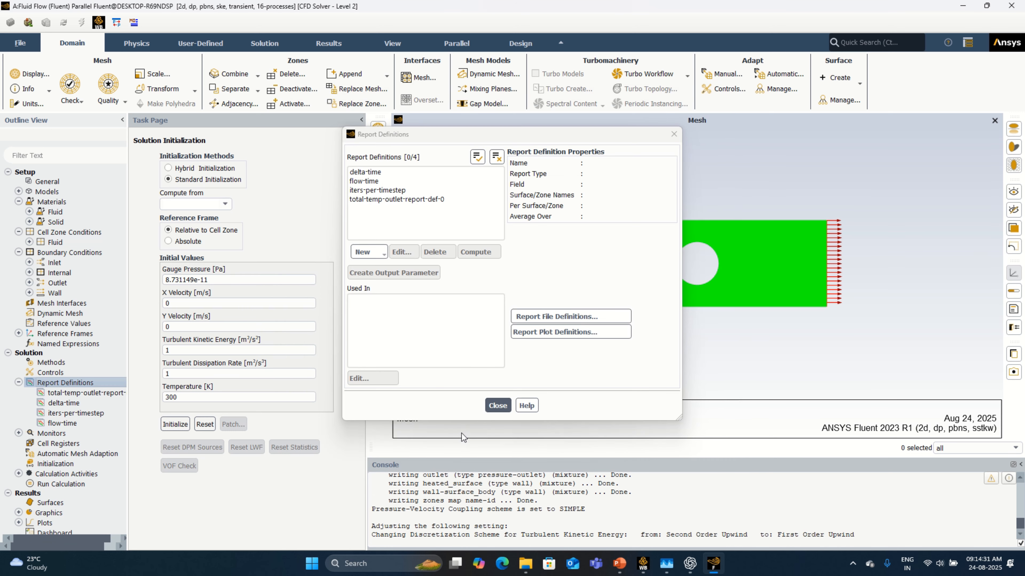
pyautogui.click(497, 405)
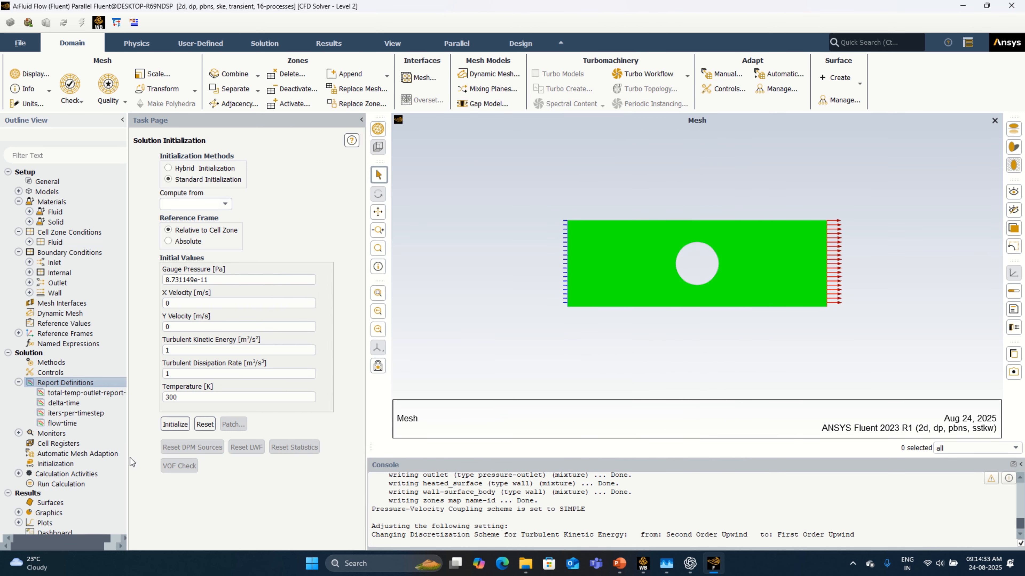
# Step: Initialize the solution with the standard method and set autosave to every 20 time steps
pyautogui.click(64, 464)
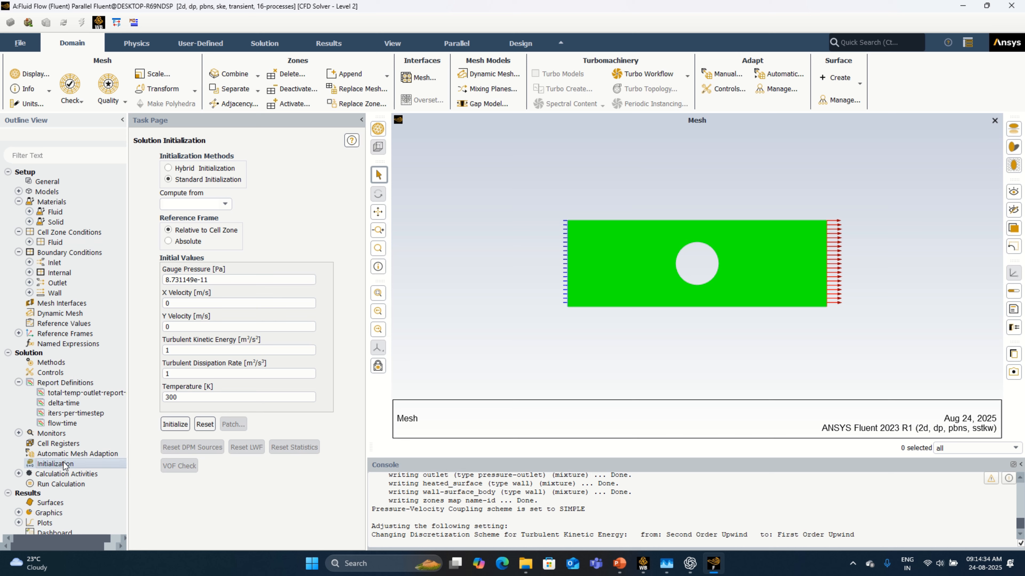
pyautogui.click(169, 425)
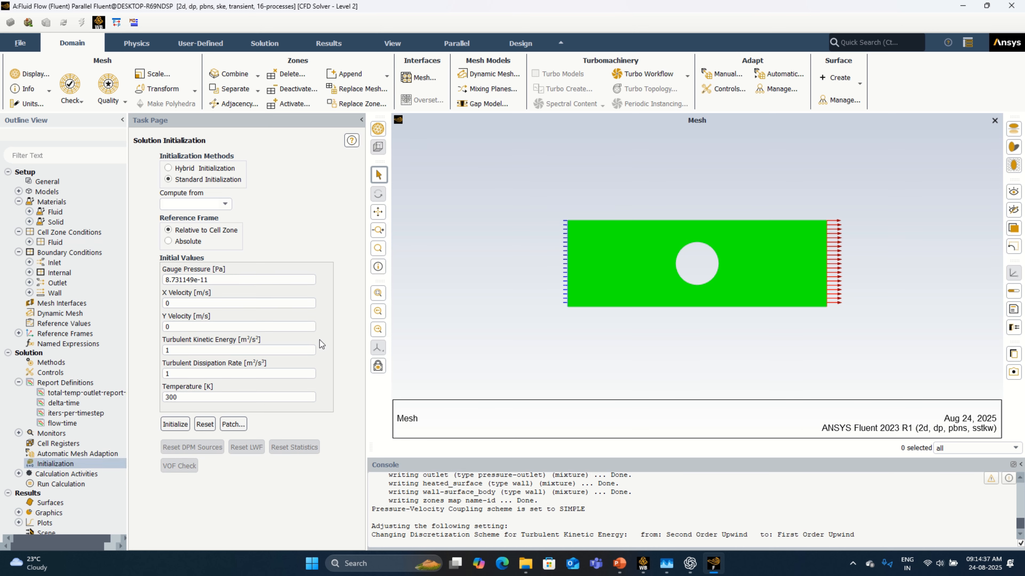
pyautogui.doubleClick(77, 473)
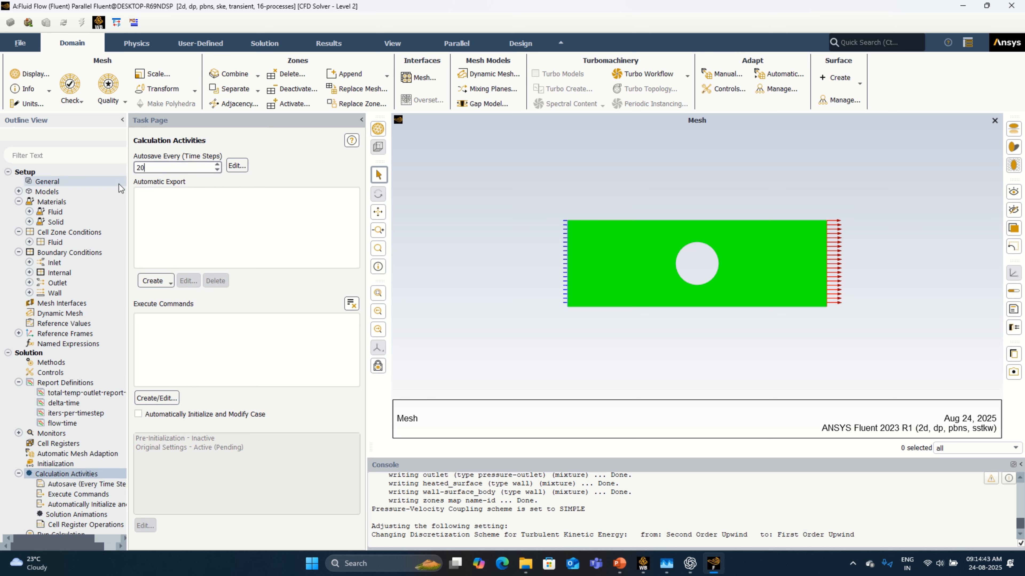
# Step: Start a new solution animation and add a contour object for it showing Total Temperature
pyautogui.click(100, 516)
pyautogui.doubleClick(101, 518)
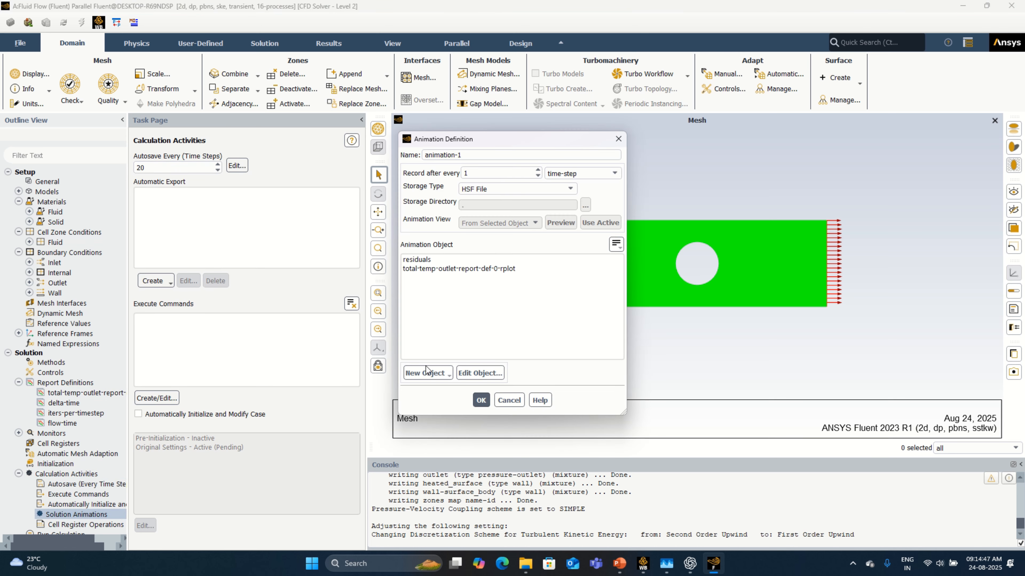
pyautogui.click(426, 372)
pyautogui.click(436, 398)
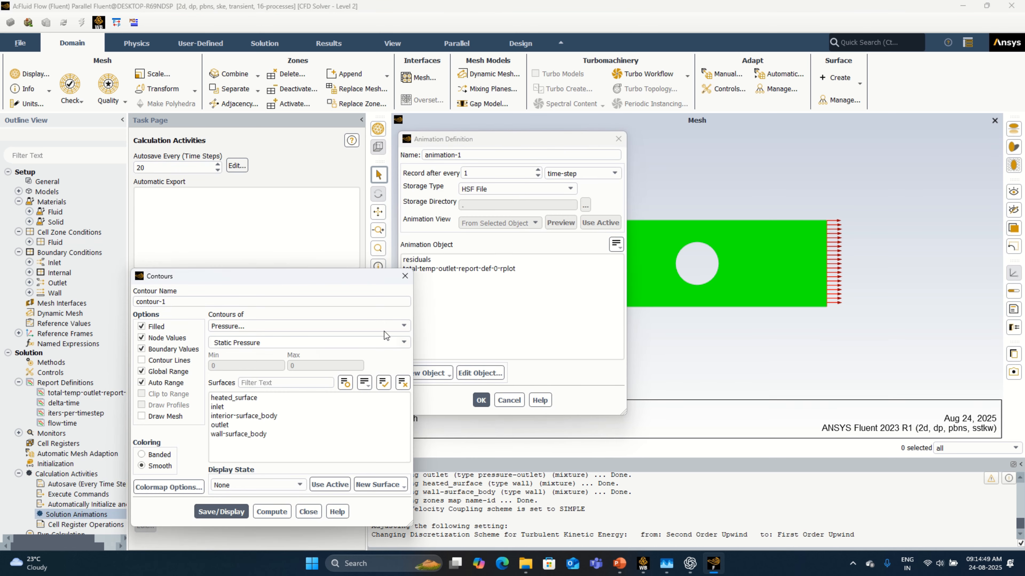
pyautogui.click(386, 327)
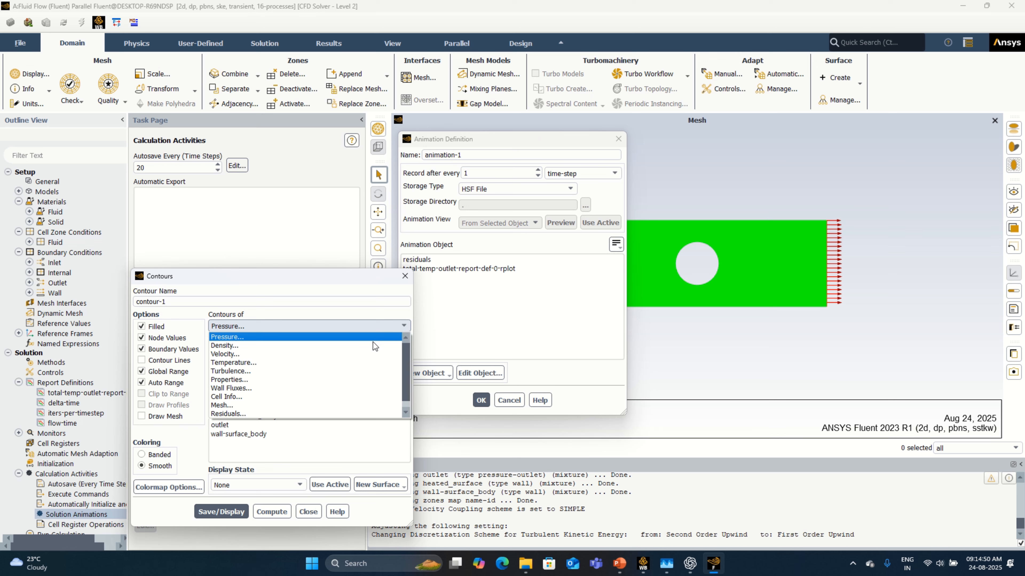
pyautogui.click(369, 362)
pyautogui.click(403, 342)
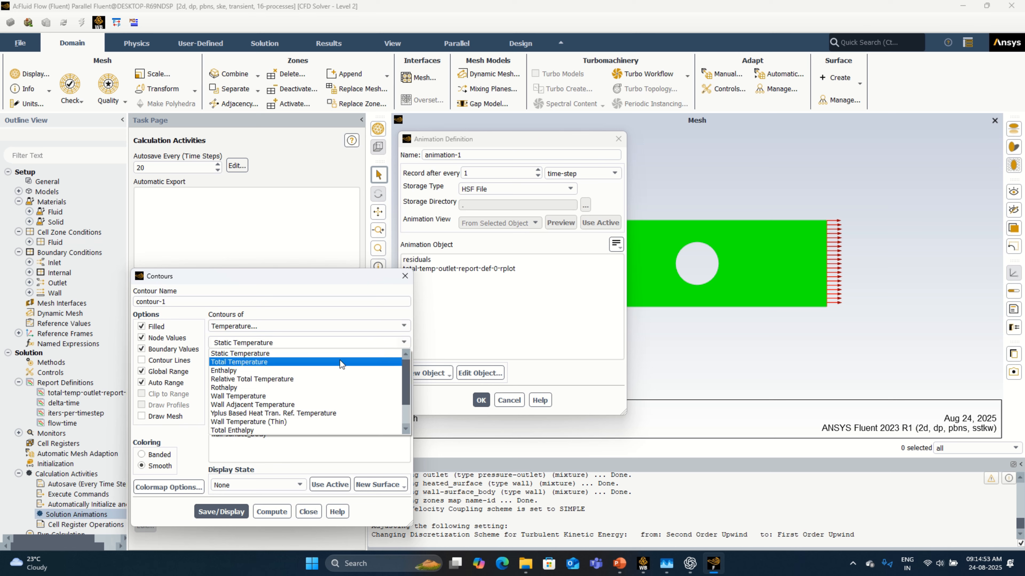
pyautogui.click(340, 363)
# Step: Set the contour's colormap number format to float, and save and display the contour
pyautogui.click(168, 487)
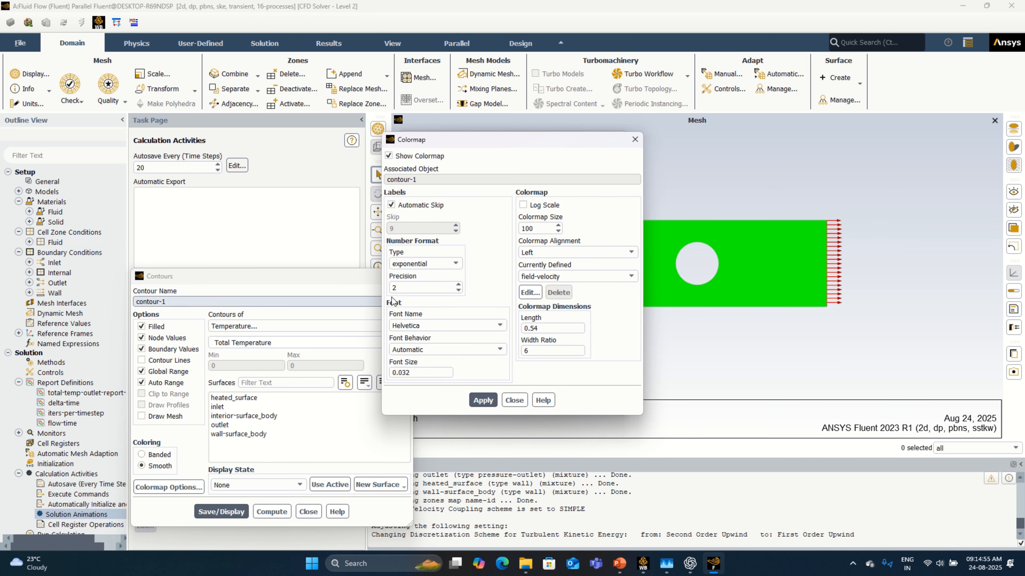
pyautogui.click(424, 263)
pyautogui.click(423, 286)
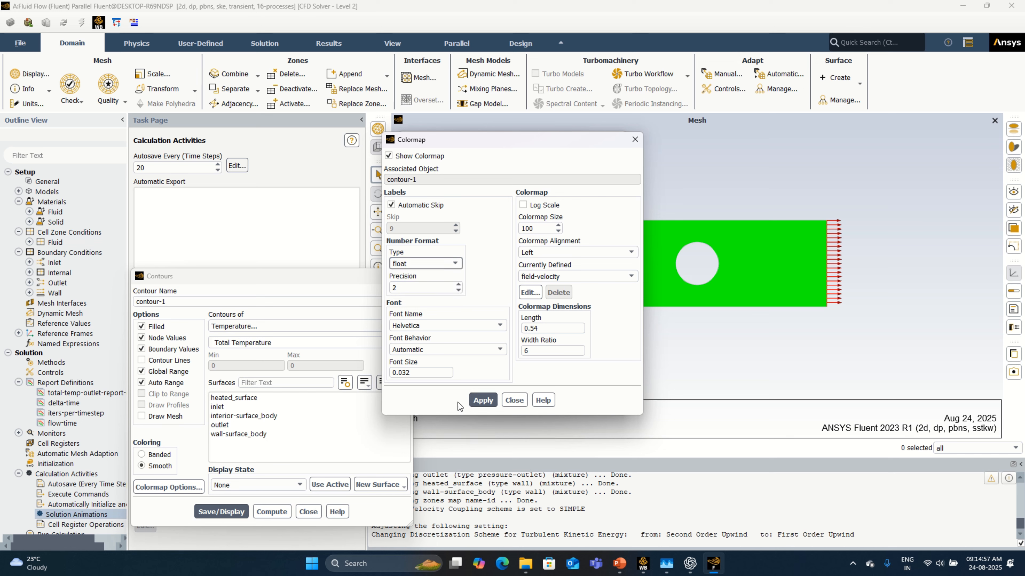
pyautogui.click(483, 401)
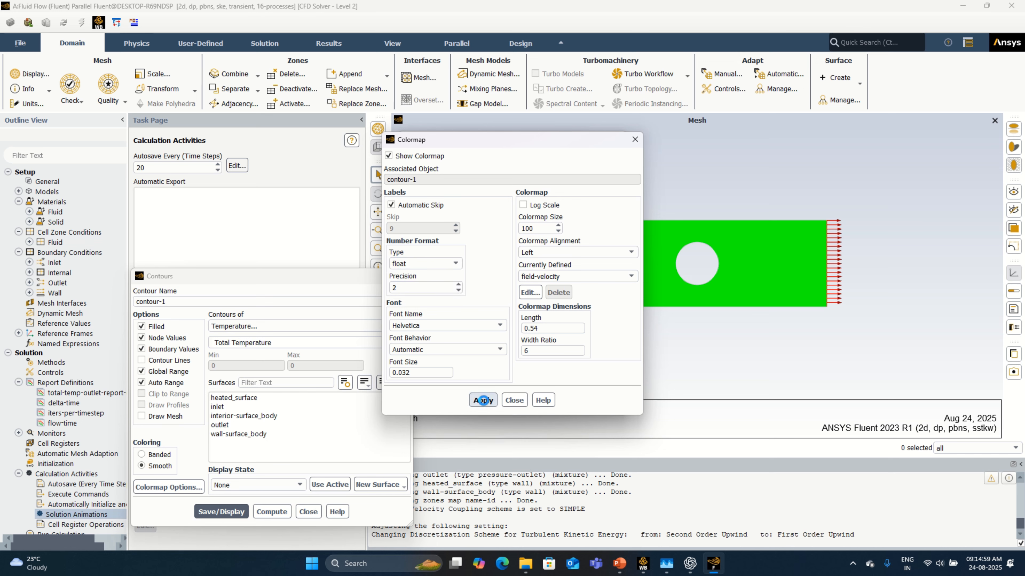
pyautogui.click(514, 401)
pyautogui.click(221, 512)
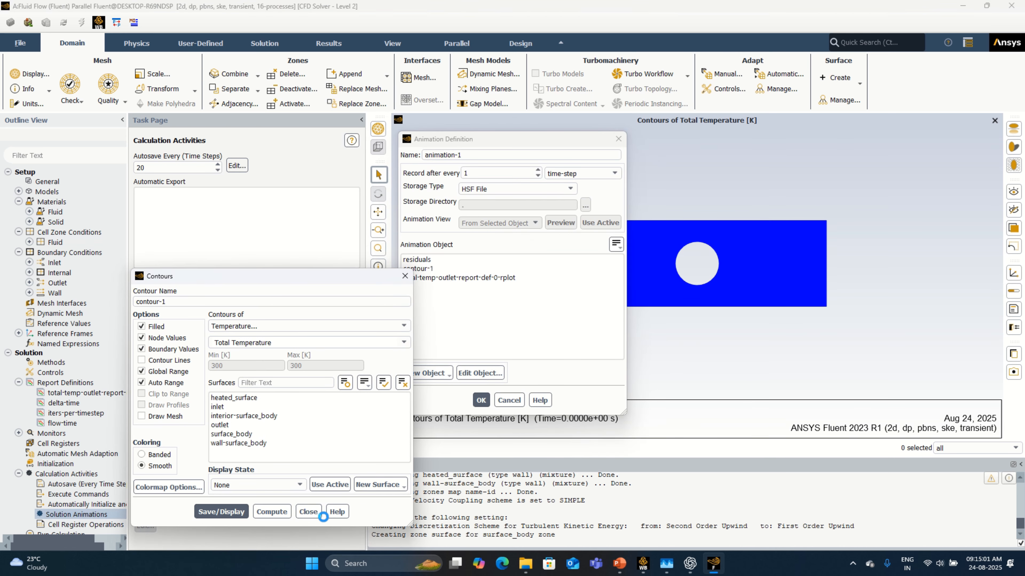
pyautogui.click(313, 517)
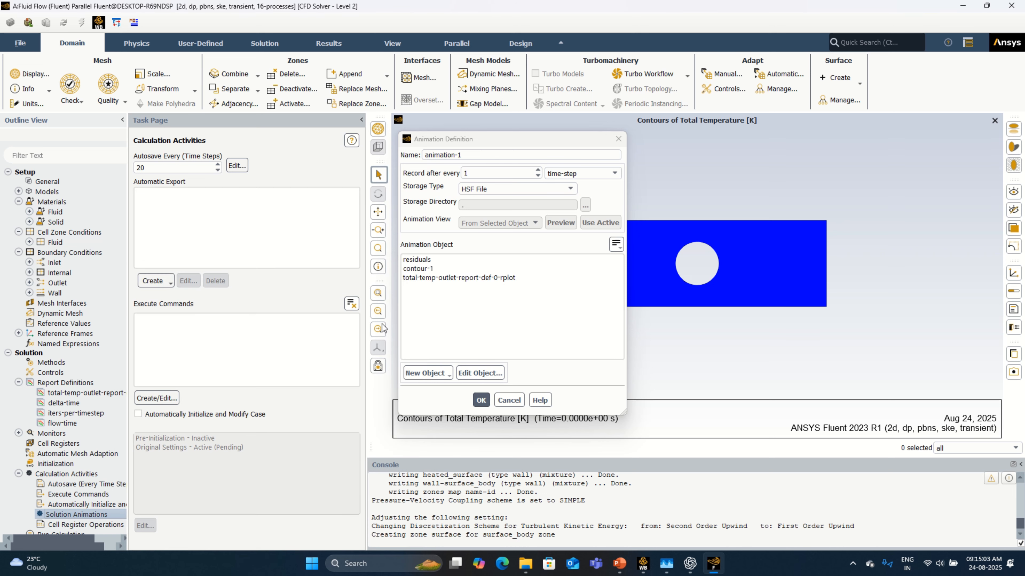
# Step: Use contour-1 as the animation object and name the animation tot-temp-ani-animation-1
pyautogui.click(411, 269)
pyautogui.click(424, 155)
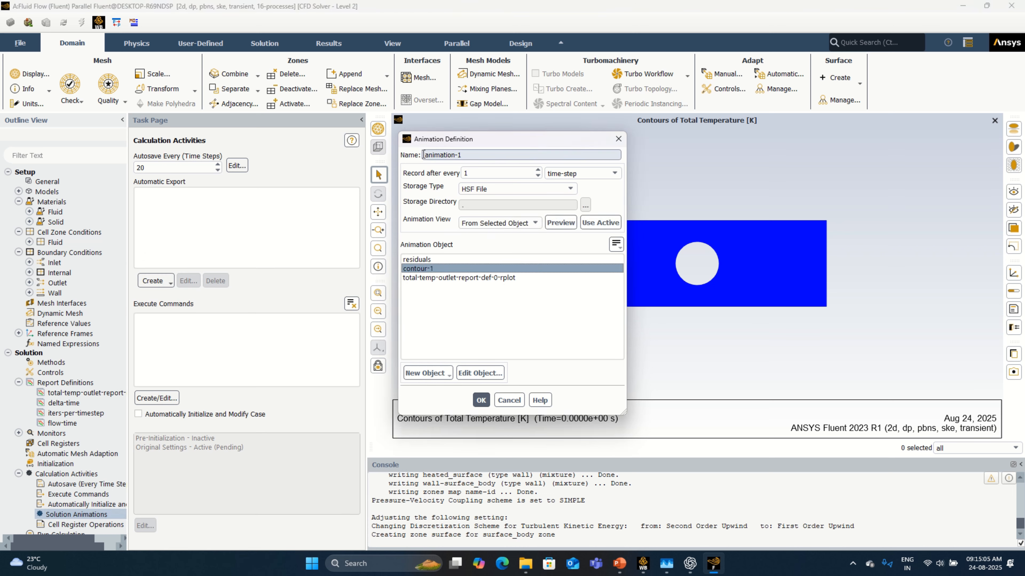
pyautogui.write('tot-temp-ani-')
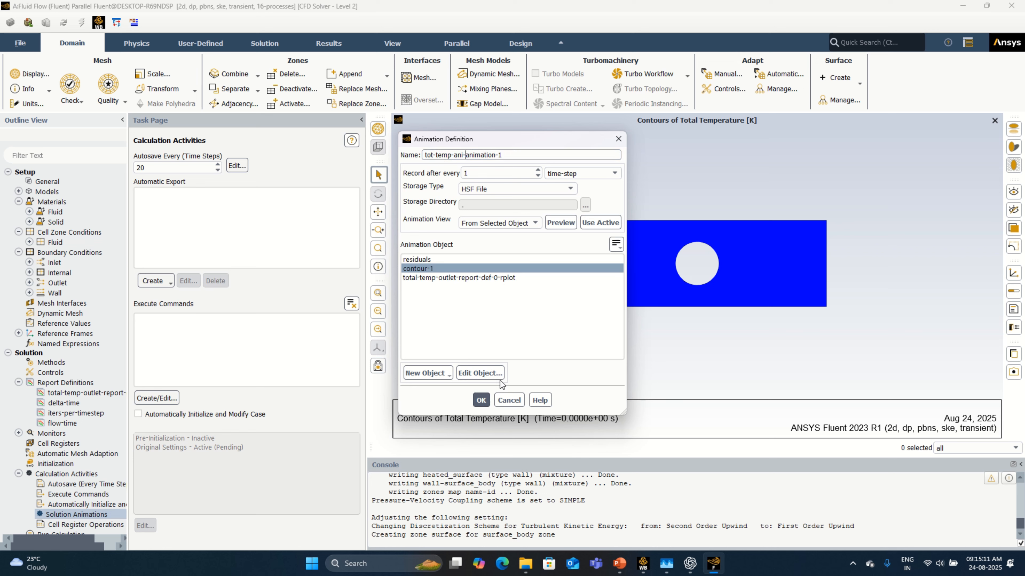
pyautogui.click(482, 399)
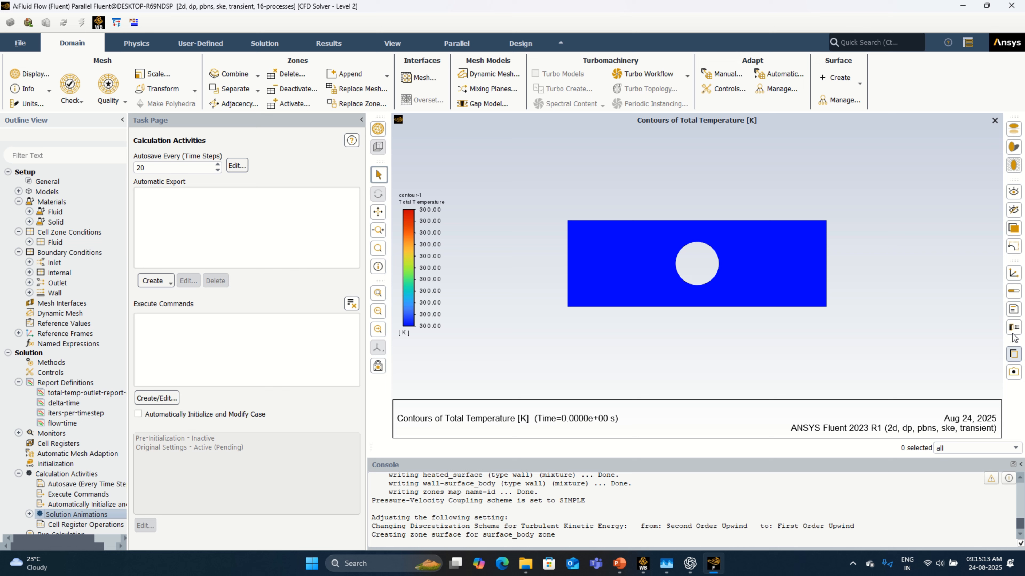
# Step: Set the number of time steps to 10 and run the calculation
pyautogui.scroll(-3, 65, 488)
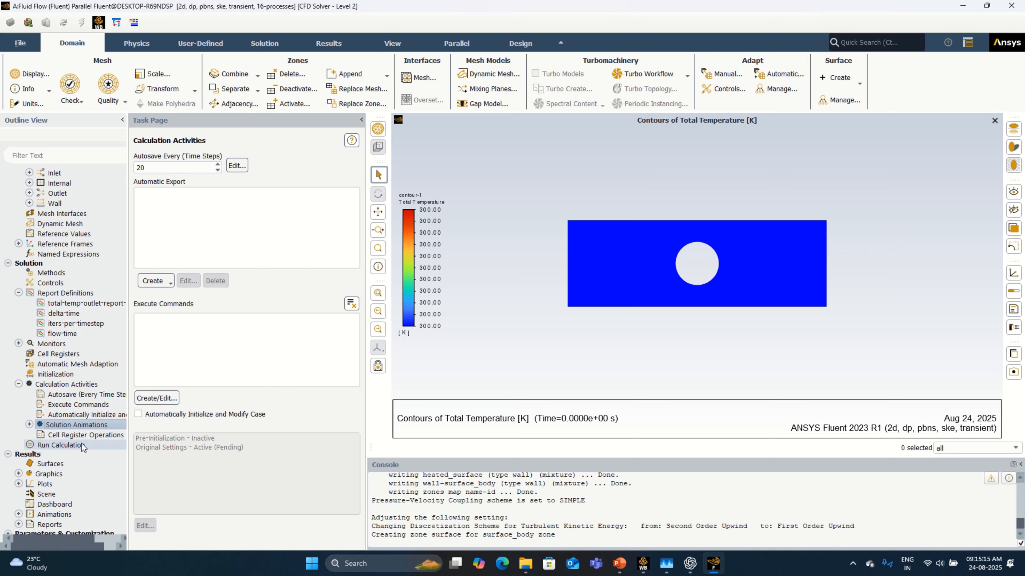
pyautogui.click(61, 445)
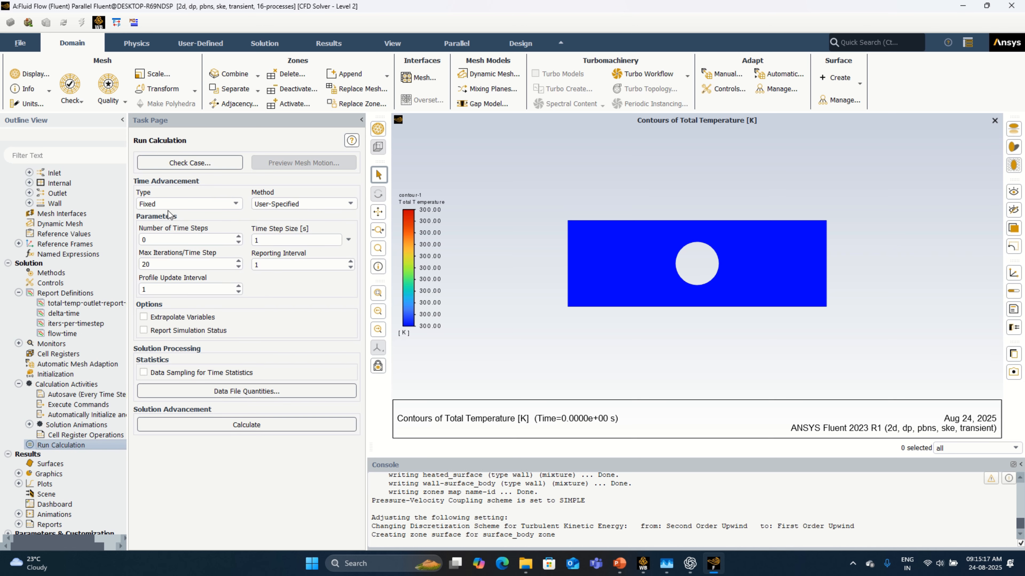
pyautogui.doubleClick(142, 240)
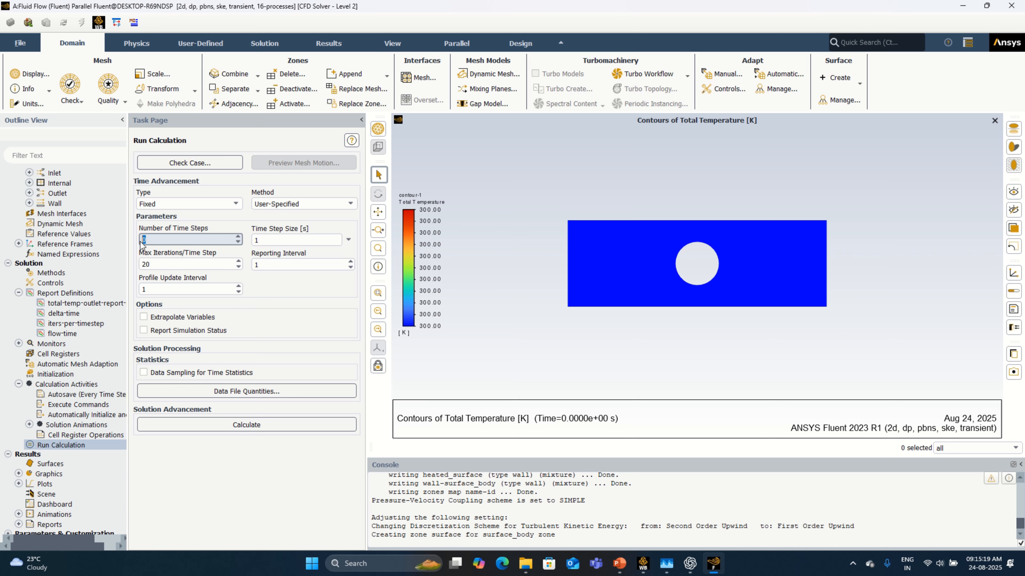
pyautogui.click(287, 425)
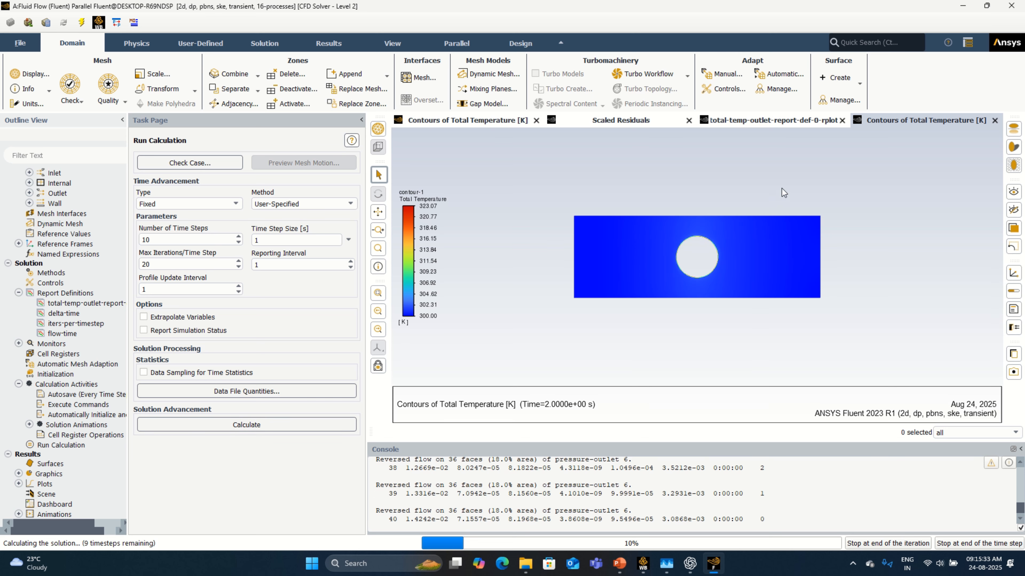
# Step: Check the outlet total temperature plot and the temperature contours during the run, and dismiss the completion message
pyautogui.click(775, 124)
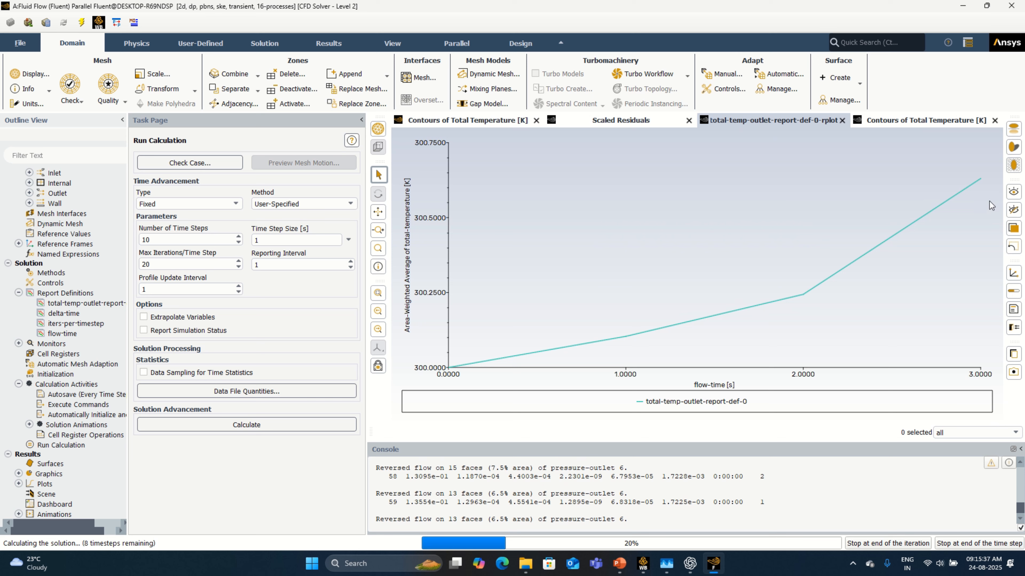
pyautogui.click(932, 121)
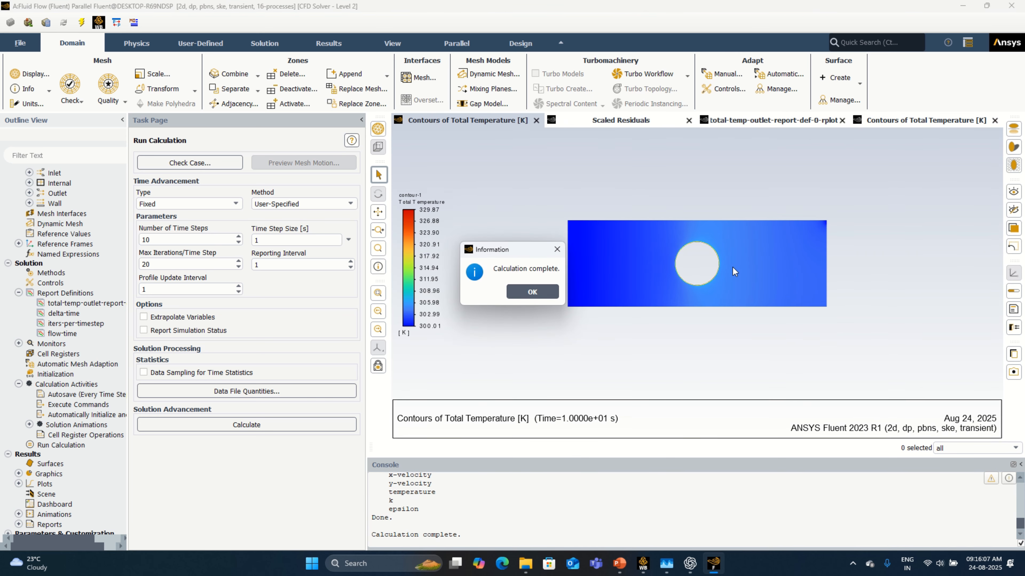
pyautogui.click(545, 293)
# Step: Set the number of time steps to 100 and rerun the calculation, using the settings changes for current and future calculations
pyautogui.click(189, 245)
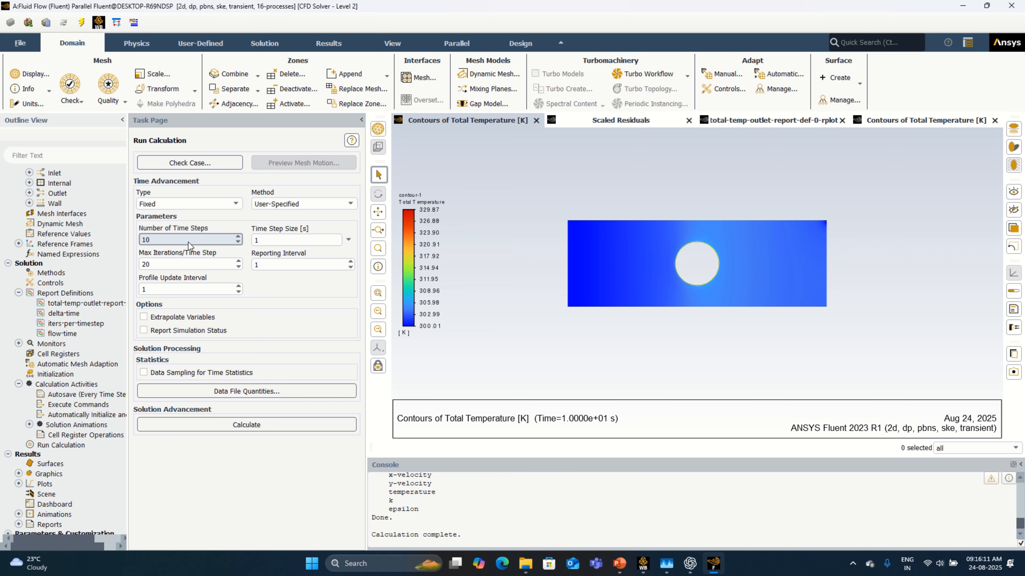
pyautogui.write('0')
pyautogui.click(247, 425)
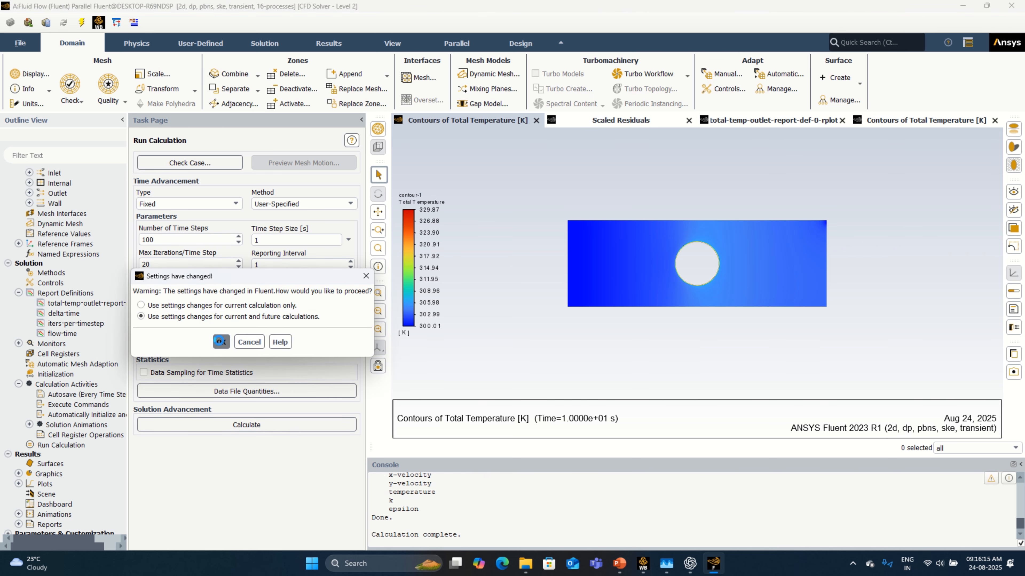
pyautogui.click(221, 343)
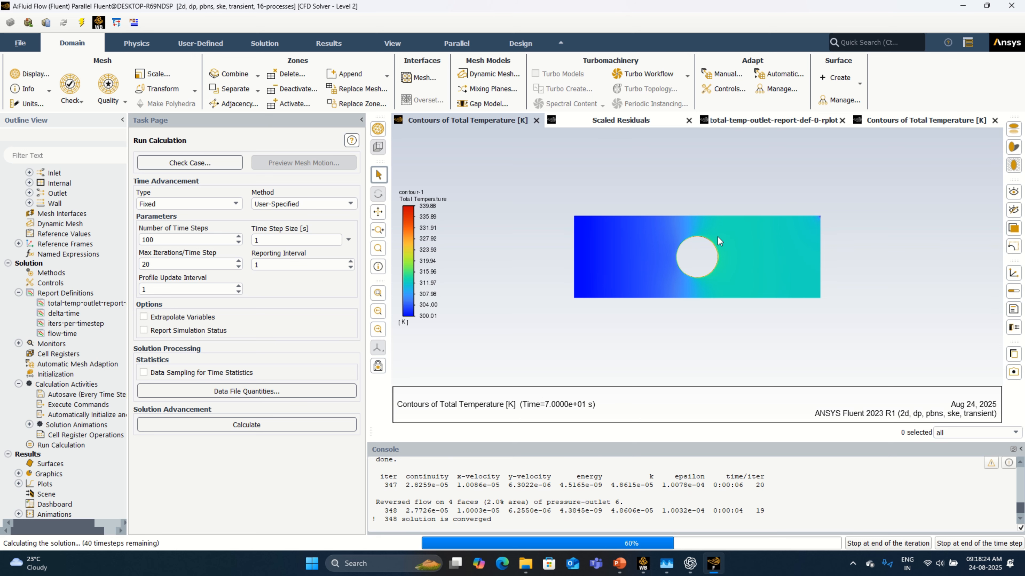
# Step: Monitor the outlet total temperature plot and the temperature contours during the 100-step run, and dismiss the completion message
pyautogui.click(756, 120)
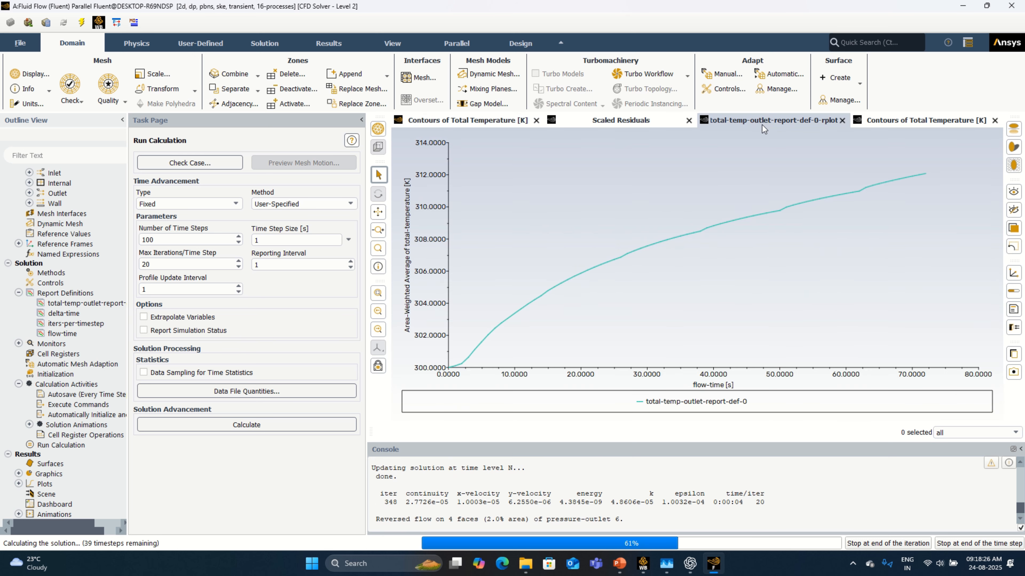
pyautogui.click(902, 119)
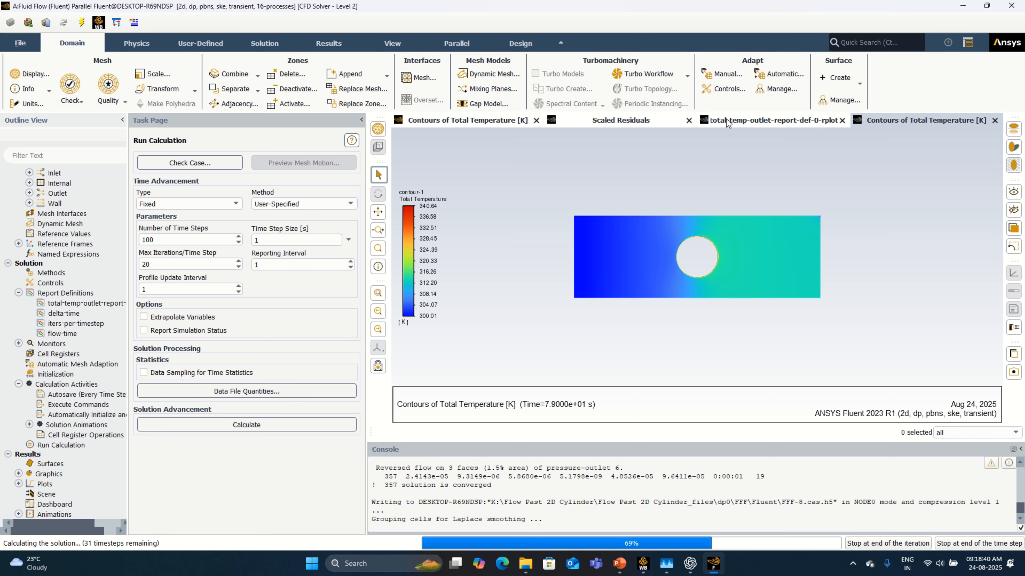
pyautogui.click(727, 122)
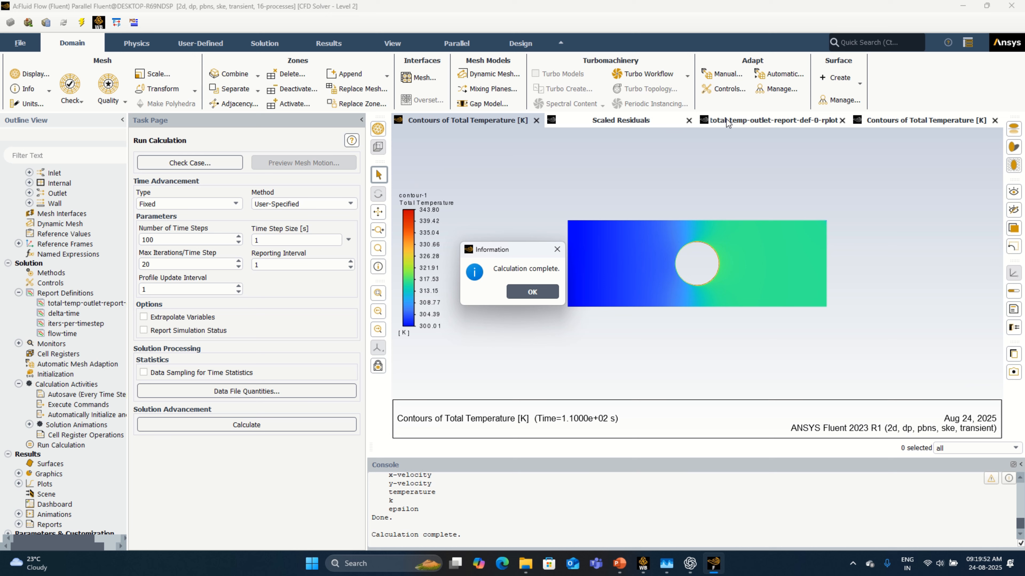
pyautogui.moveTo(529, 1)
pyautogui.click(470, 29)
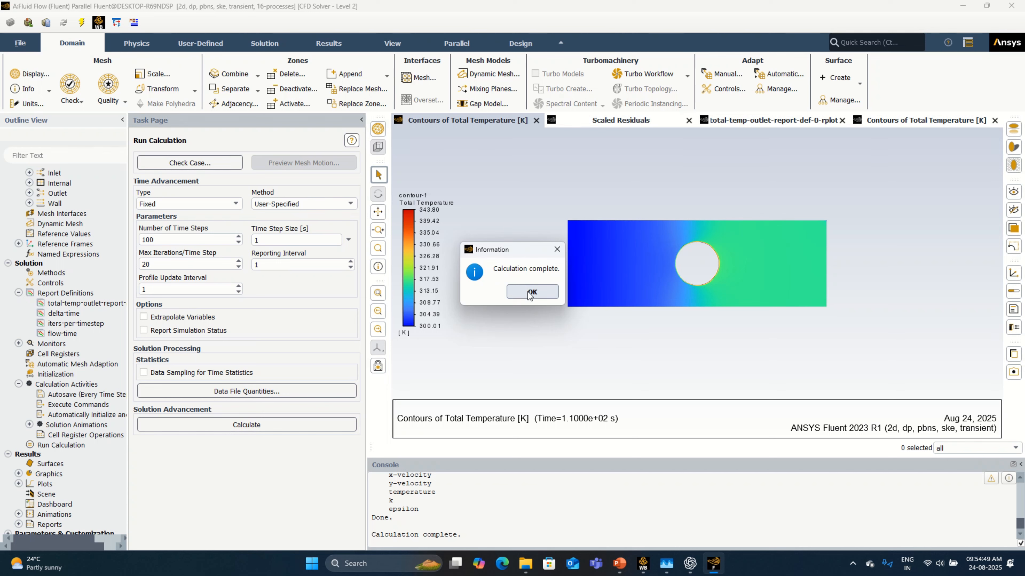
pyautogui.click(532, 292)
# Step: Review the scaled residuals, the outlet total temperature plot and the total temperature contours after the completed run
pyautogui.click(617, 121)
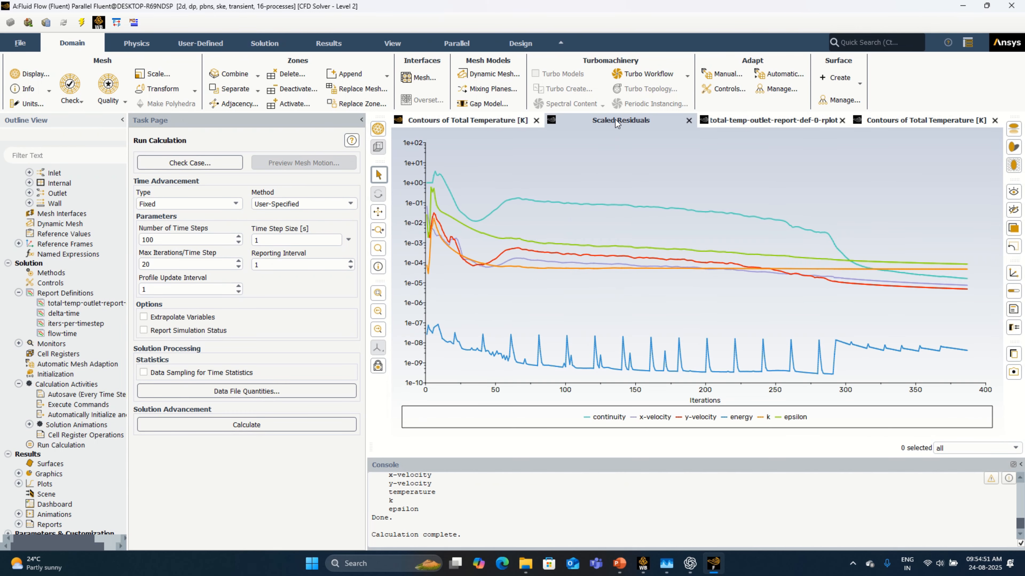
pyautogui.click(763, 119)
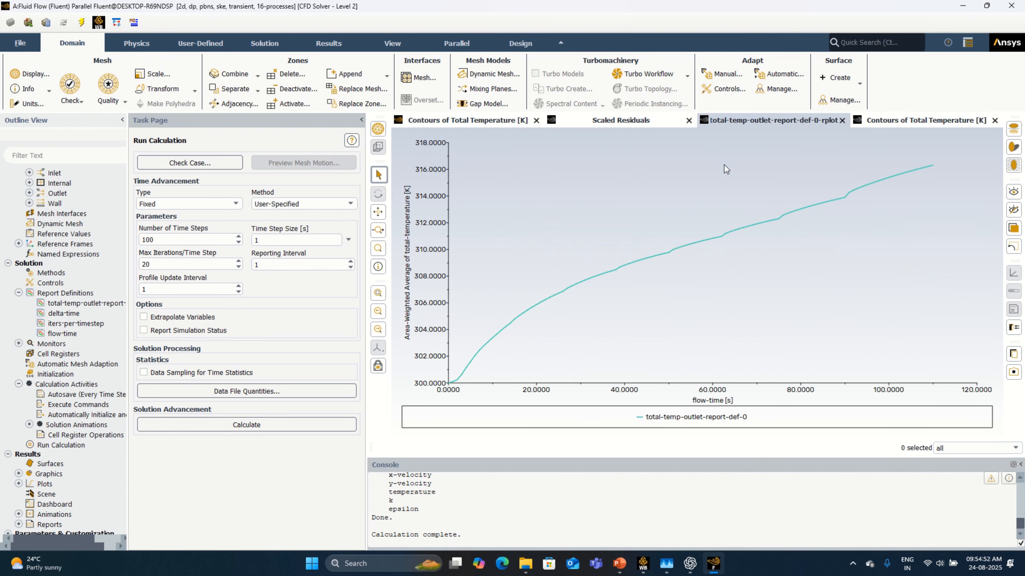
pyautogui.click(896, 124)
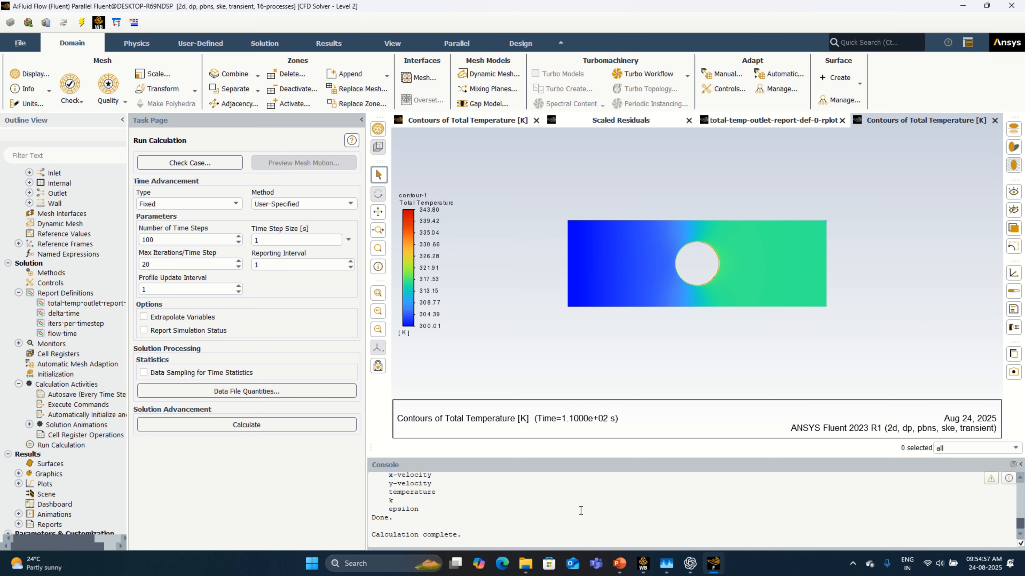
pyautogui.click(796, 123)
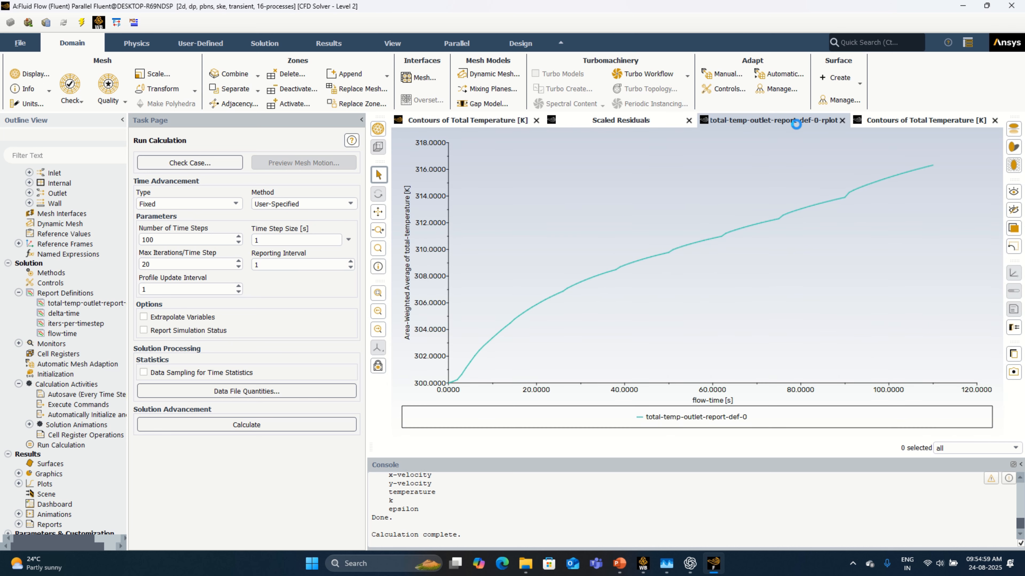
pyautogui.click(882, 122)
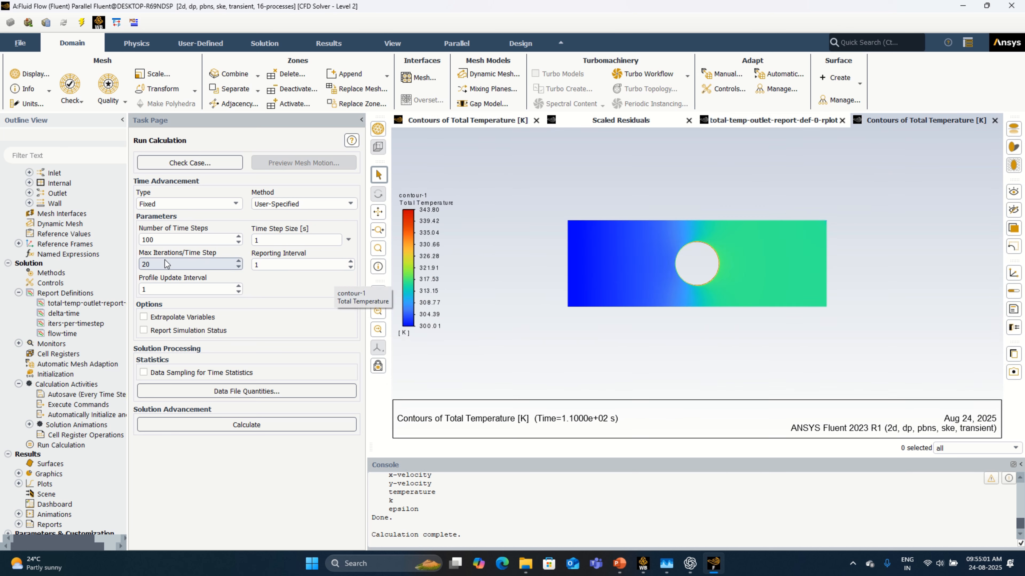
# Step: Set the number of time steps to 200 and rerun the calculation, using the settings changes for current and future calculations
pyautogui.moveTo(170, 241); pyautogui.dragTo(127, 250)
pyautogui.write('200')
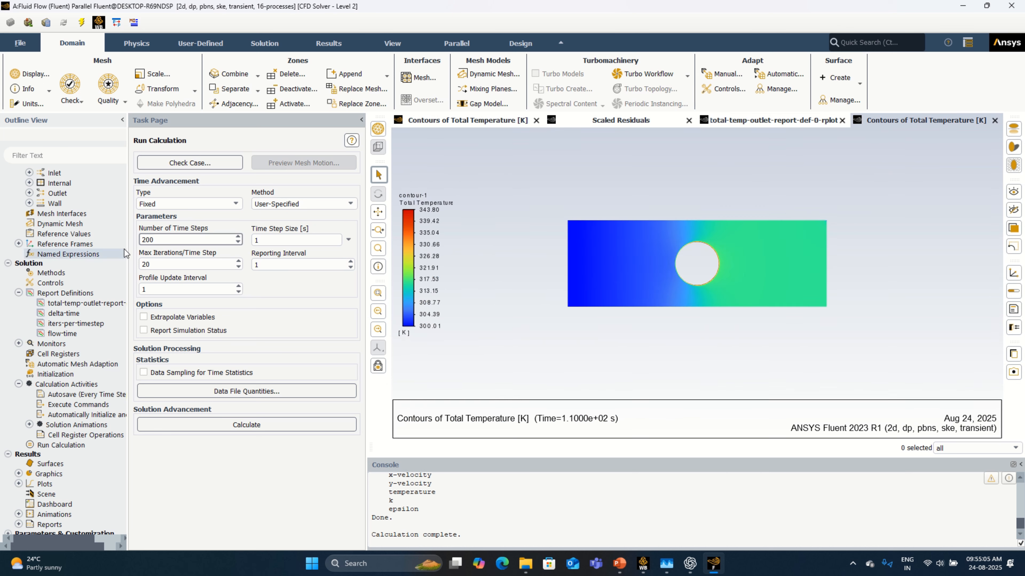
pyautogui.click(290, 424)
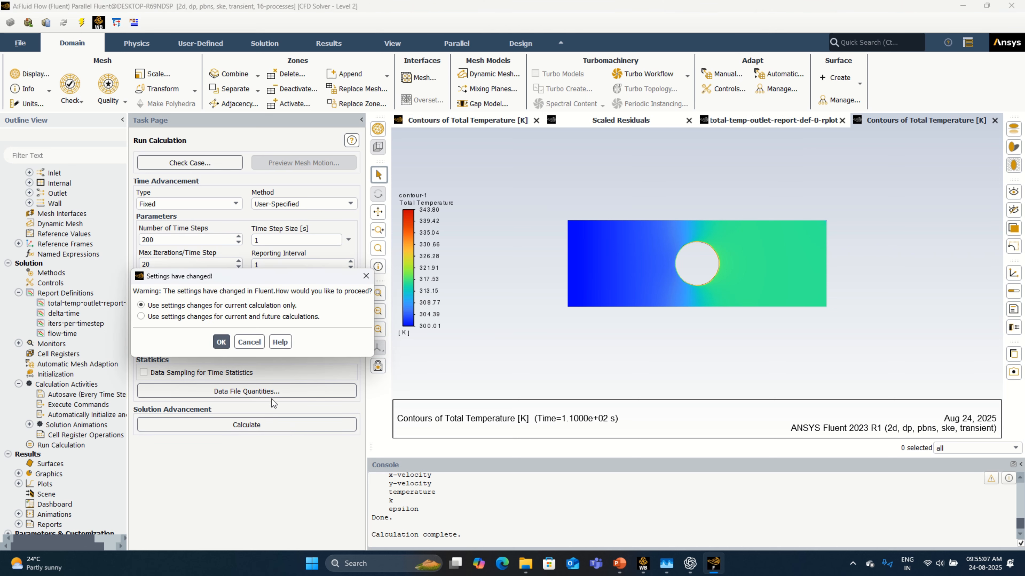
pyautogui.click(242, 317)
pyautogui.press('Return')
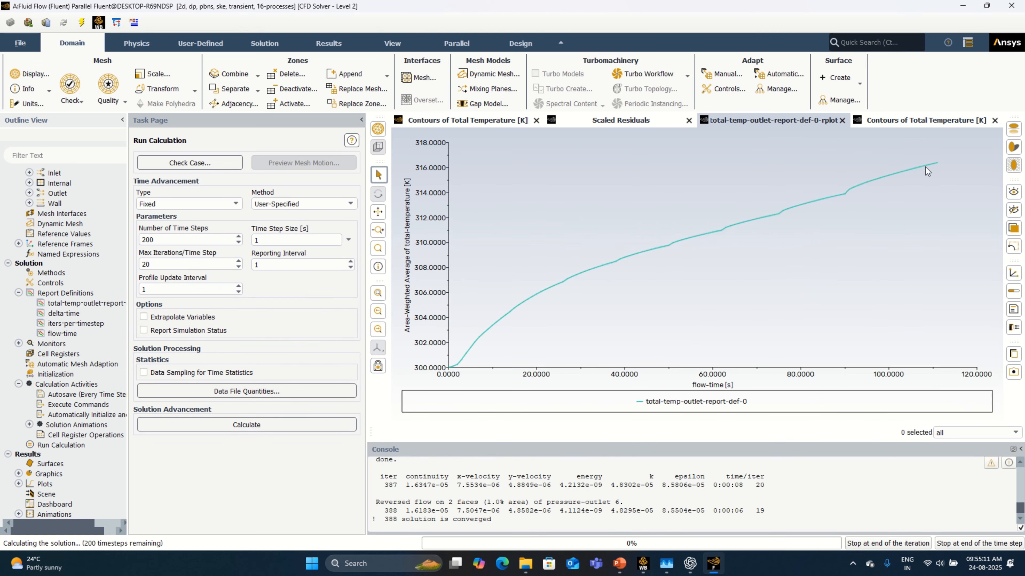
# Step: Compare the outlet total temperature curve with the temperature contours during the 200-step run, and dismiss the completion message
pyautogui.moveTo(880, 178)
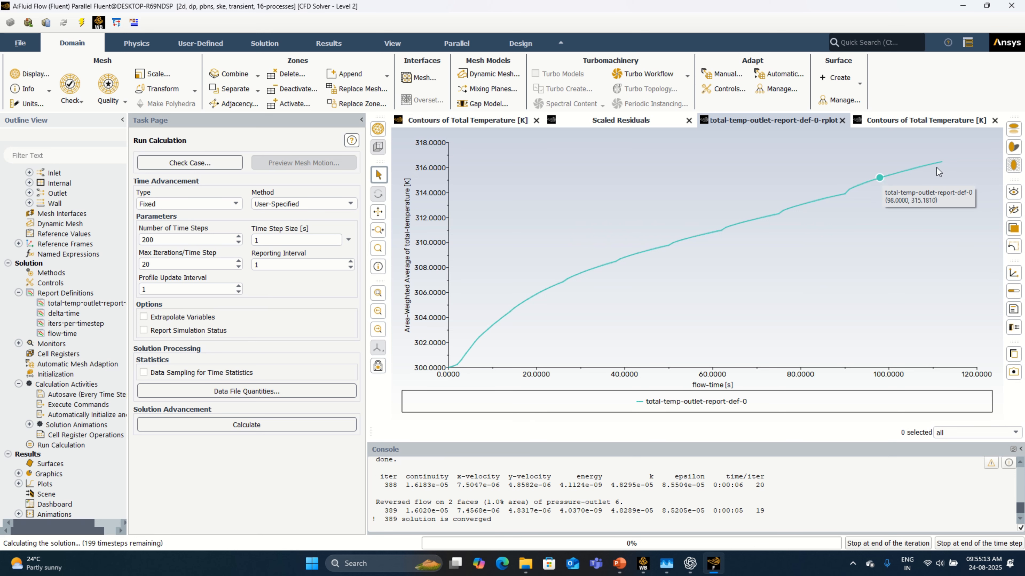
pyautogui.click(925, 121)
pyautogui.click(772, 121)
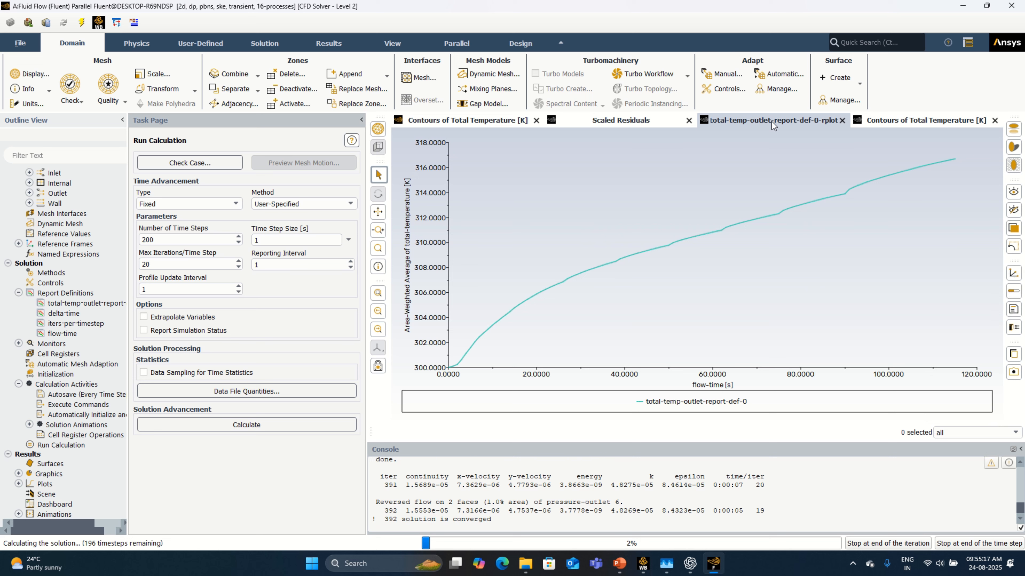
pyautogui.click(903, 126)
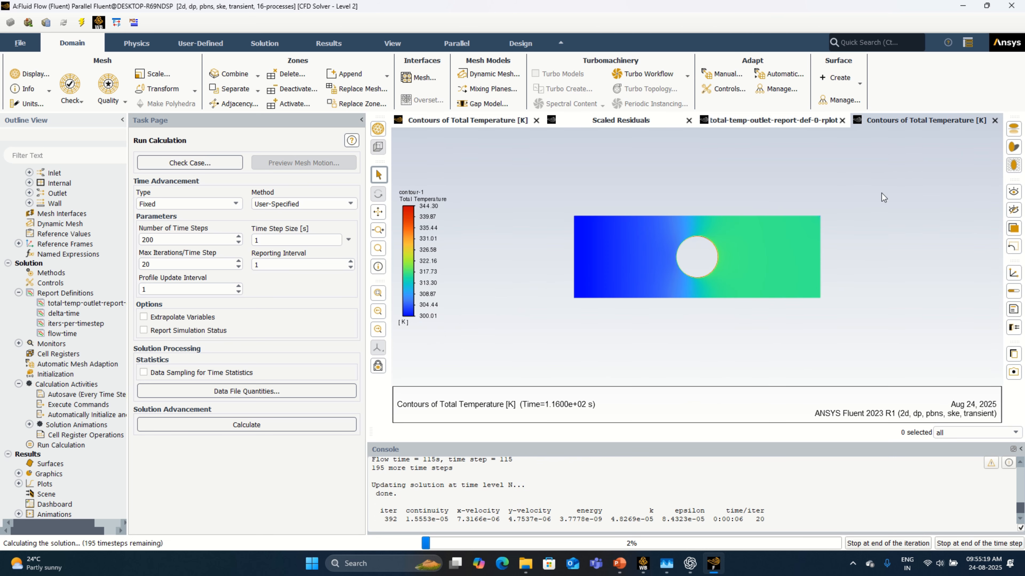
pyautogui.click(785, 125)
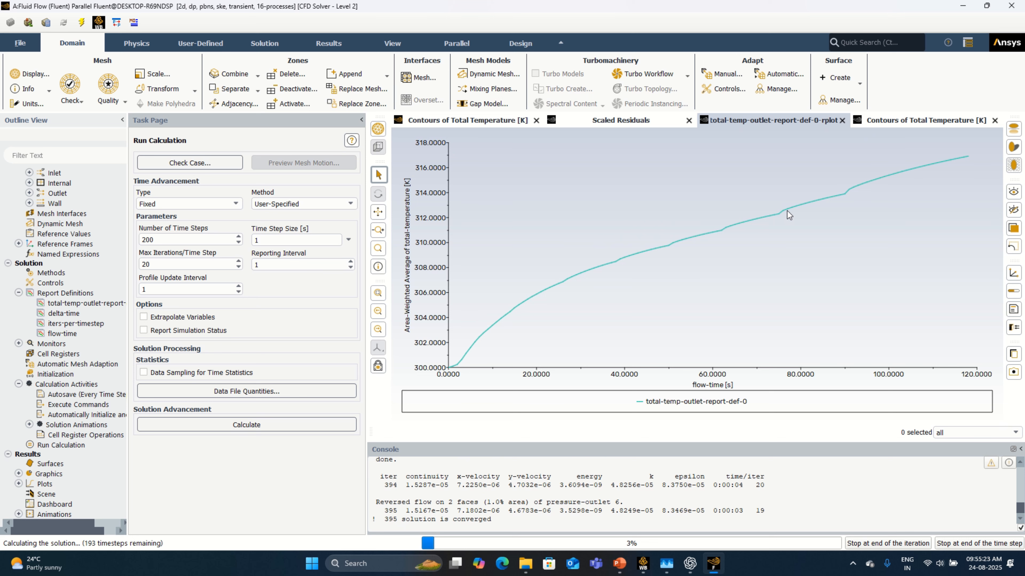
pyautogui.moveTo(480, 6)
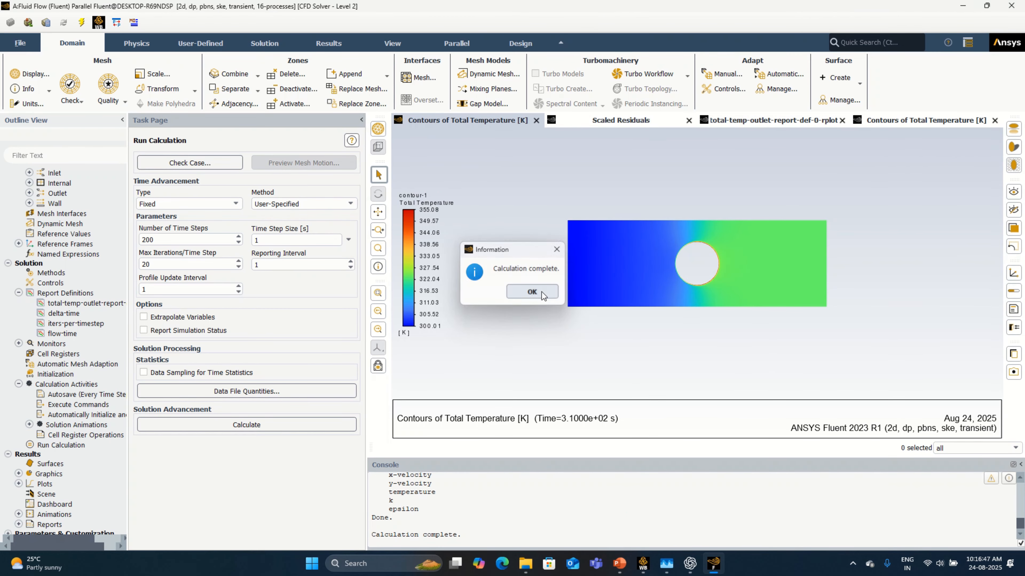
pyautogui.click(541, 291)
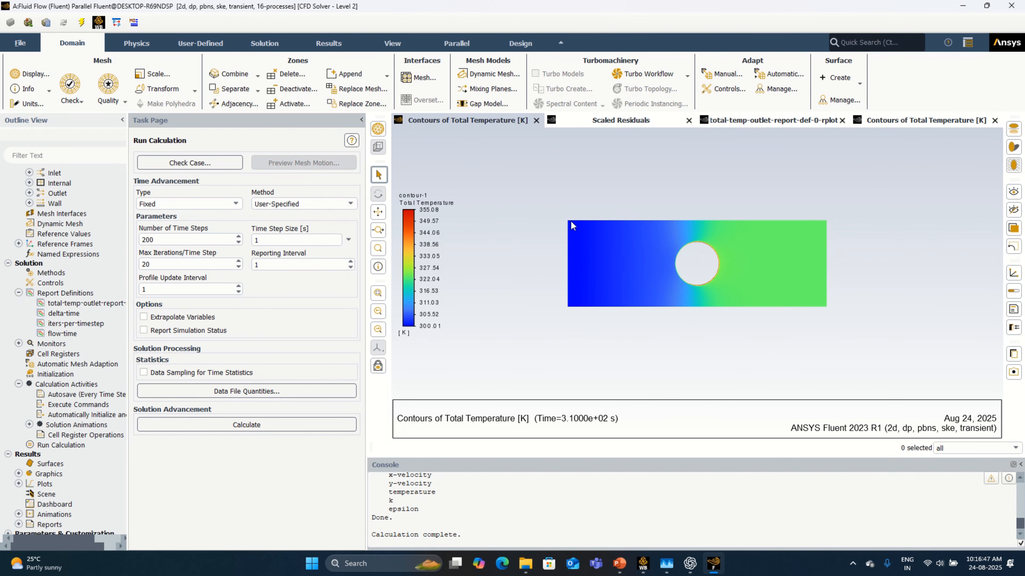
# Step: Examine the residuals, the outlet total temperature curve and the contours to judge whether the outlet temperature is levelling off
pyautogui.click(606, 125)
pyautogui.click(802, 126)
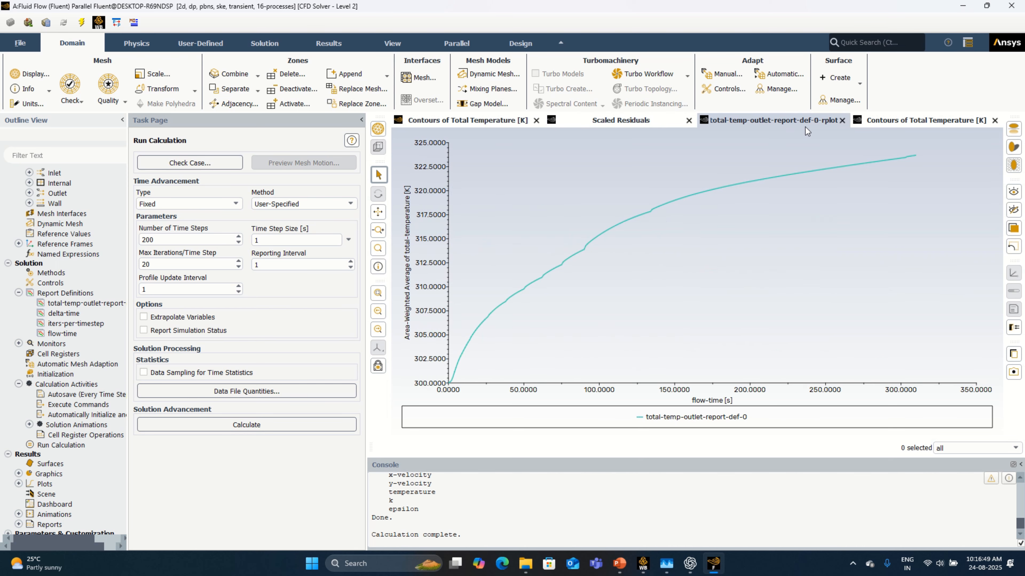
pyautogui.click(929, 127)
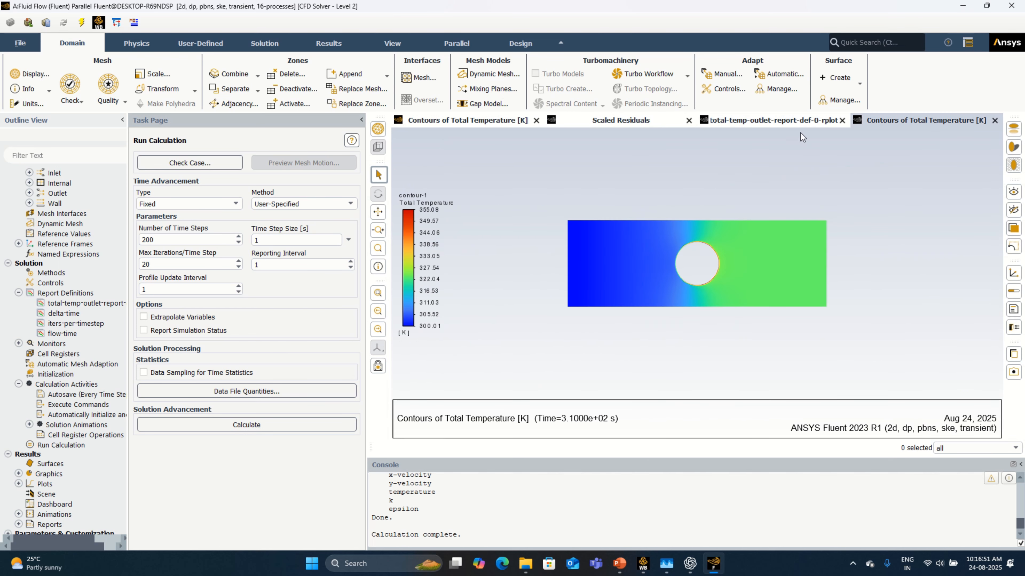
pyautogui.click(800, 123)
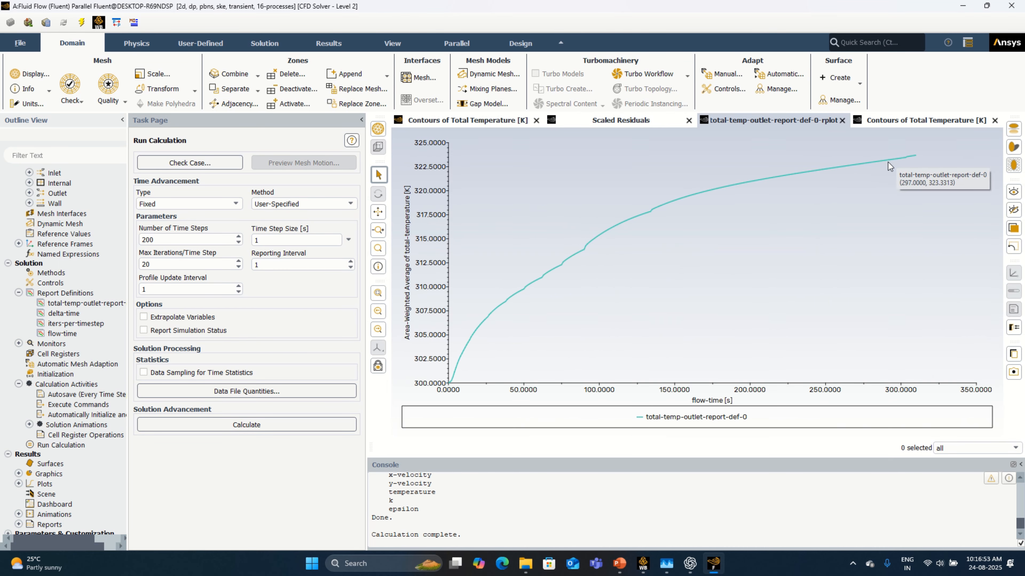
pyautogui.click(915, 121)
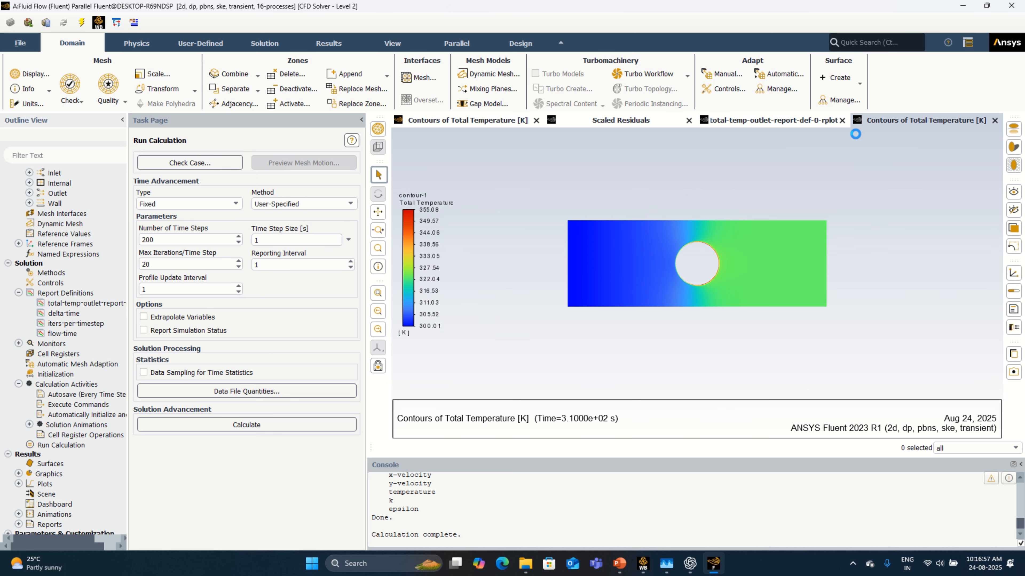
pyautogui.click(763, 123)
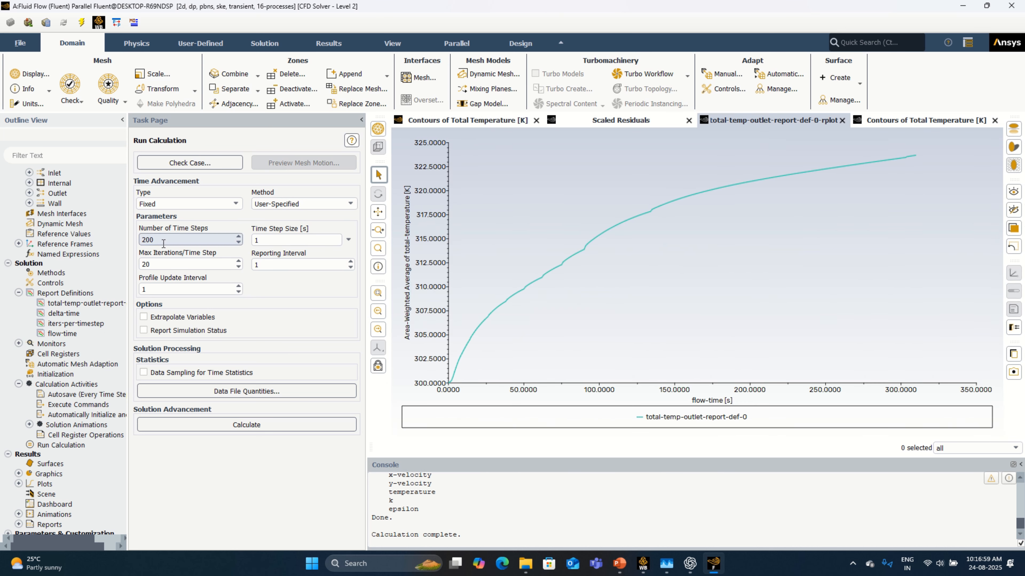
# Step: Set the number of time steps to 100 and continue the calculation, using the settings changes for current and future calculations
pyautogui.moveTo(166, 240); pyautogui.dragTo(129, 243)
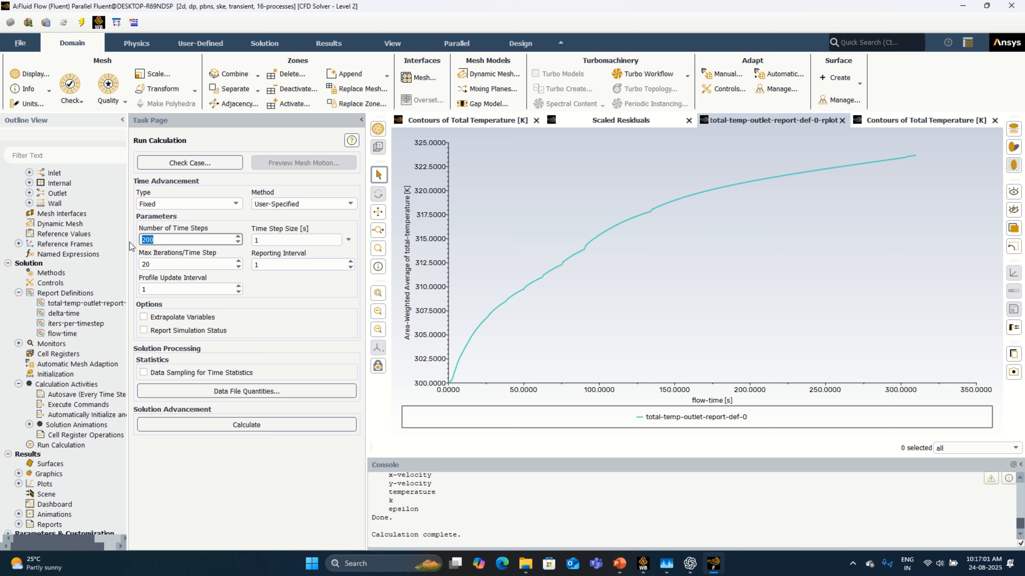
pyautogui.write('100')
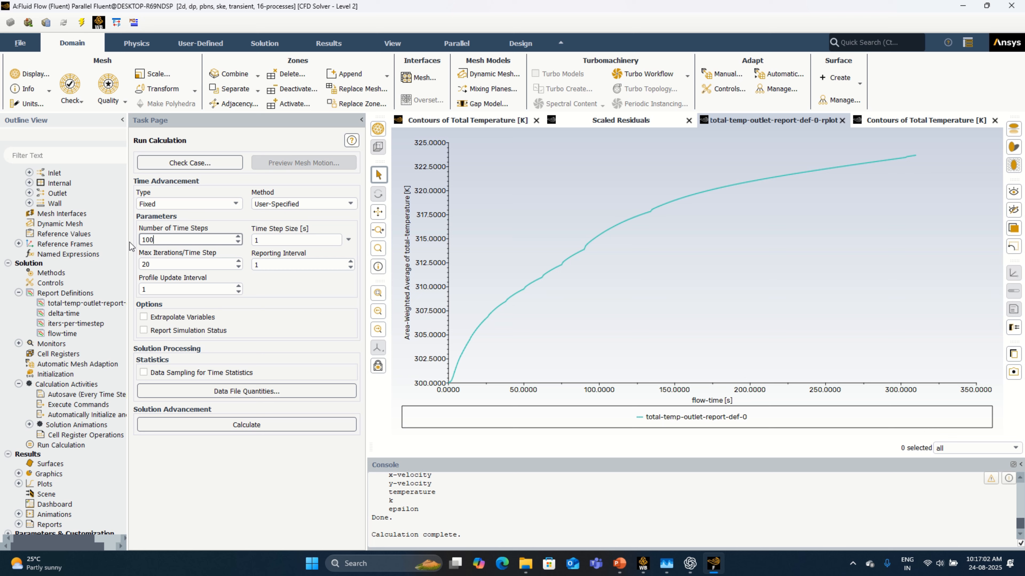
pyautogui.click(280, 426)
pyautogui.click(281, 317)
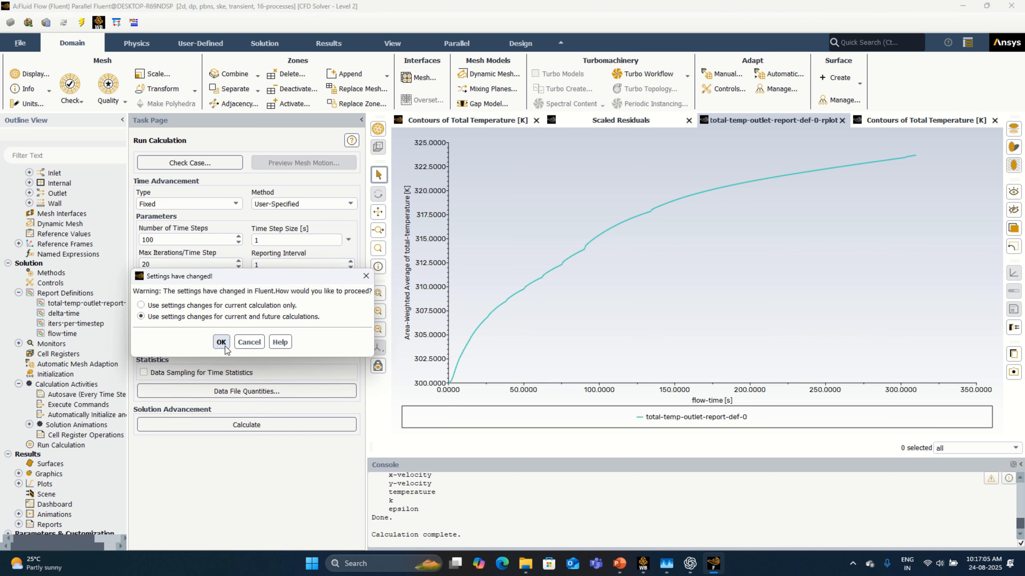
pyautogui.click(221, 342)
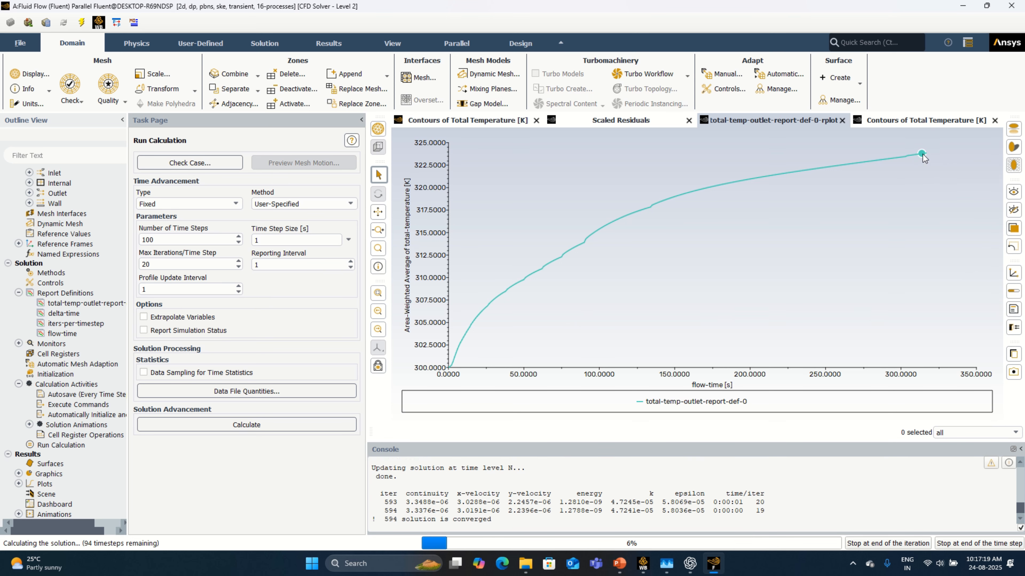
# Step: Follow the outlet total temperature curve and the total temperature contours while the additional 100 time steps are calculated
pyautogui.moveTo(922, 154)
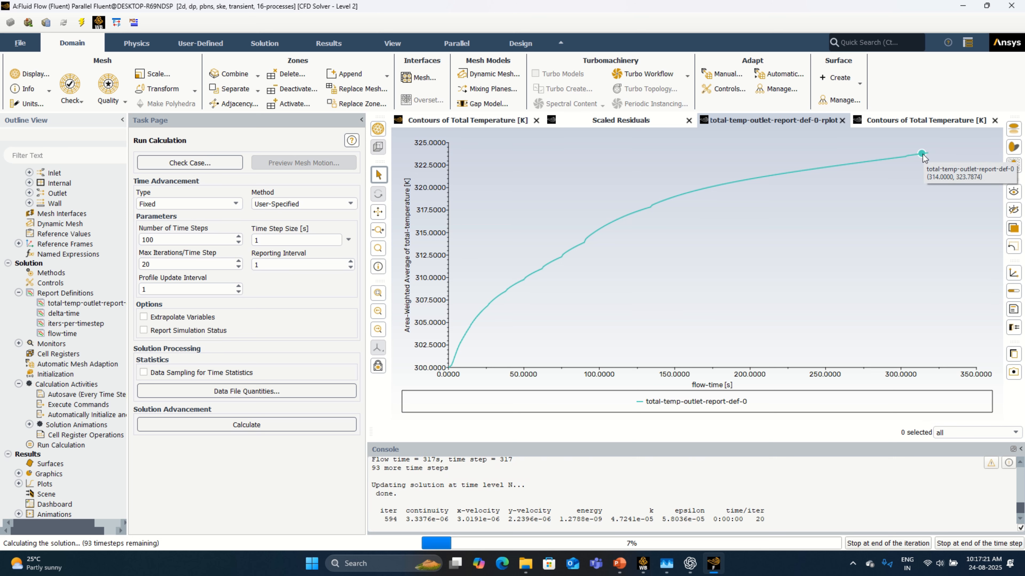
pyautogui.click(924, 120)
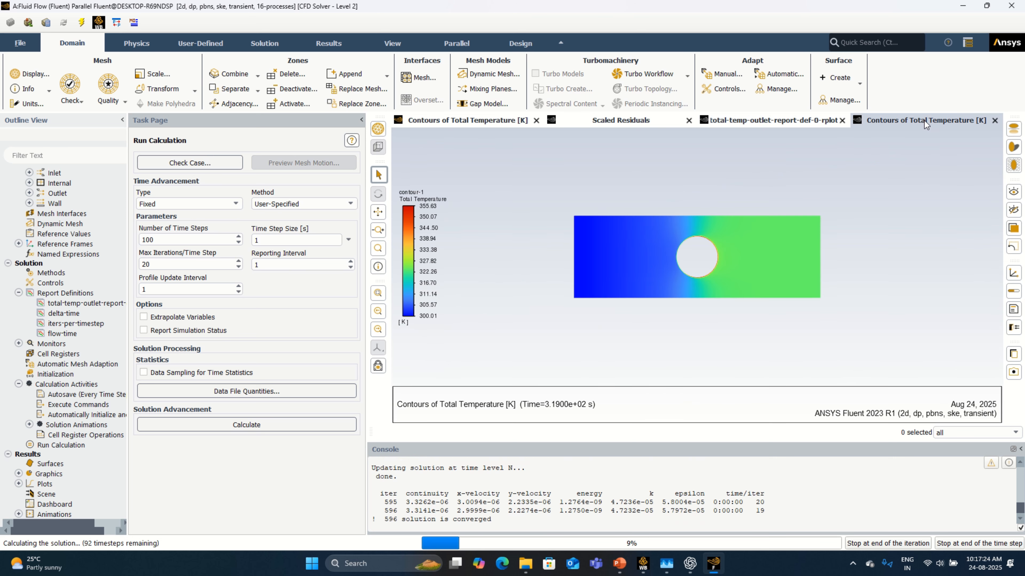
pyautogui.click(802, 123)
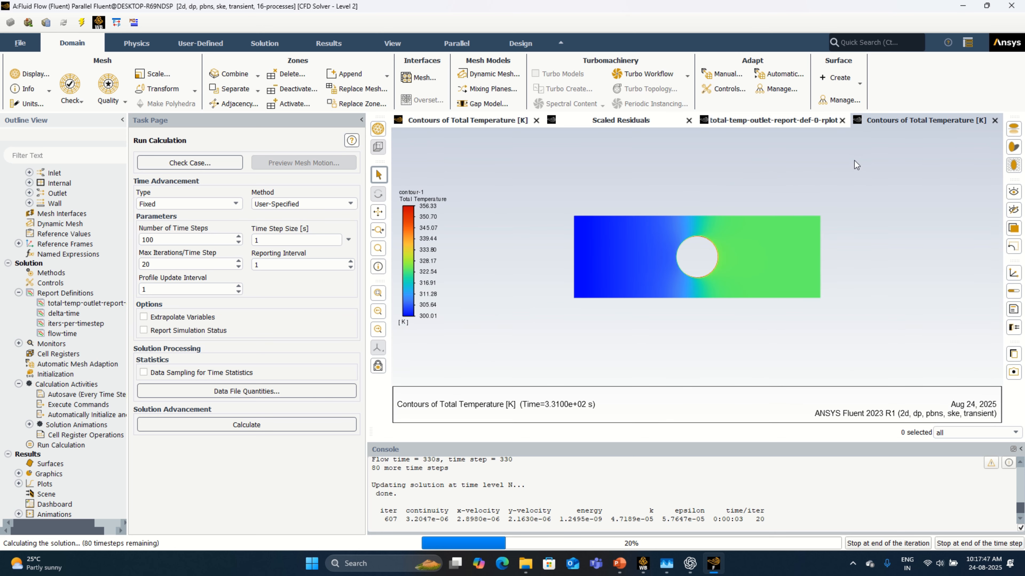
pyautogui.click(797, 123)
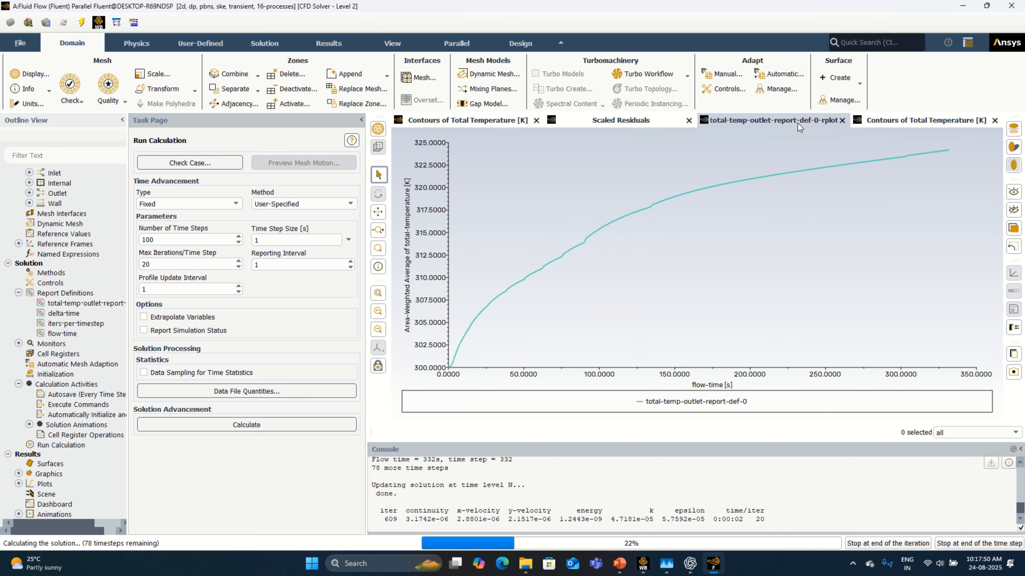
pyautogui.click(927, 123)
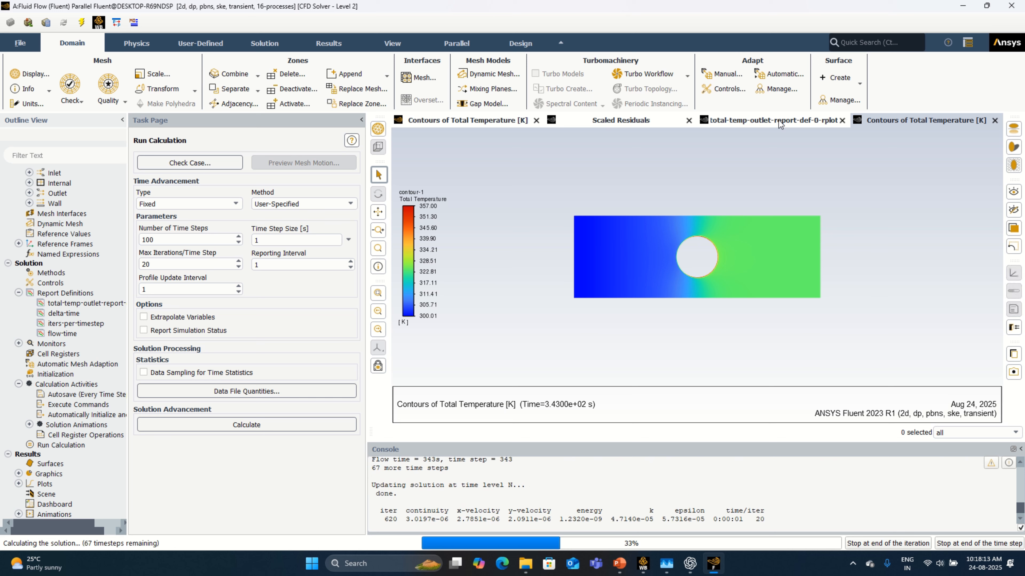
pyautogui.click(780, 122)
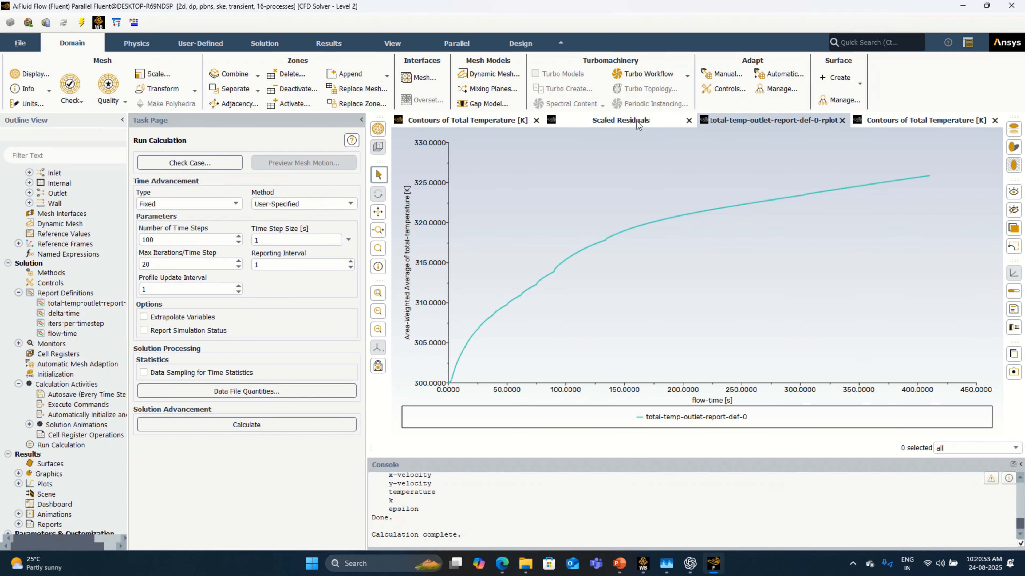
# Step: Inspect the final scaled residuals, the total temperature contours and the outlet total temperature plot
pyautogui.click(637, 121)
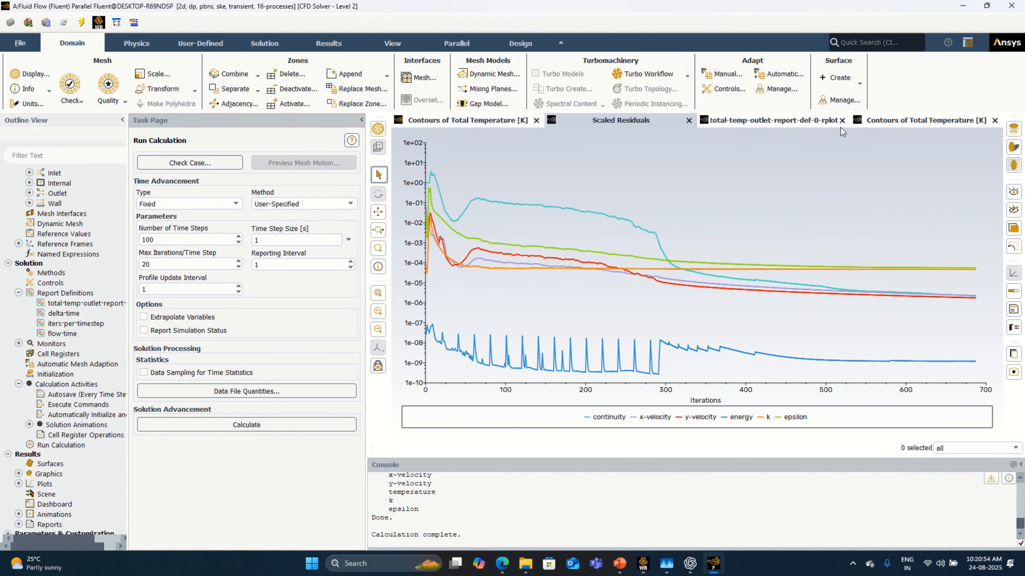
pyautogui.click(879, 123)
pyautogui.click(788, 123)
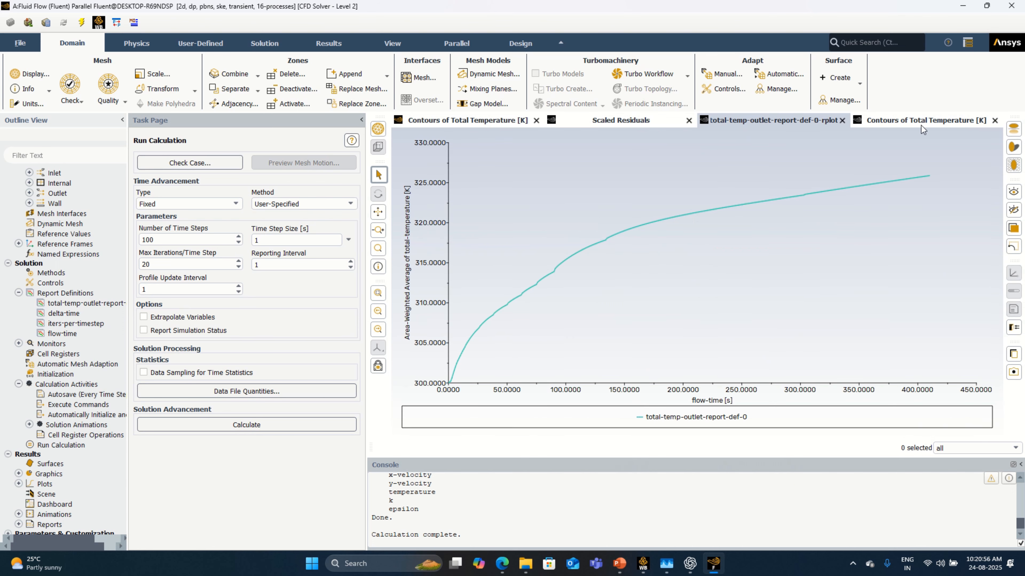
# Step: Read the outlet total temperature at the end of the report plot's curve
pyautogui.click(932, 122)
pyautogui.click(792, 122)
pyautogui.moveTo(927, 178)
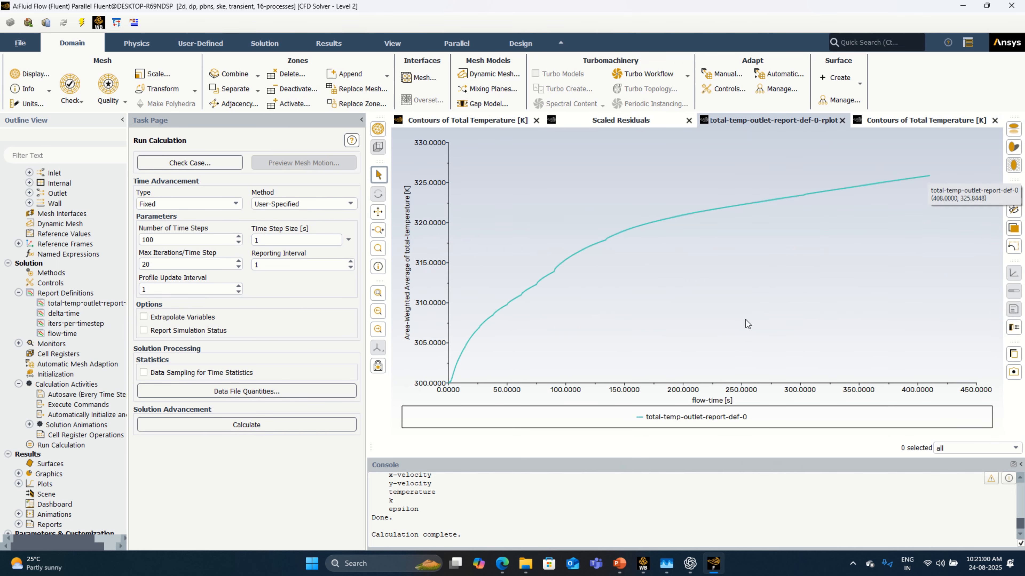
# Step: Switch to Workbench and open the Results cell of the Fluid Flow (Fluent) system for editing in CFD-Post
pyautogui.click(648, 563)
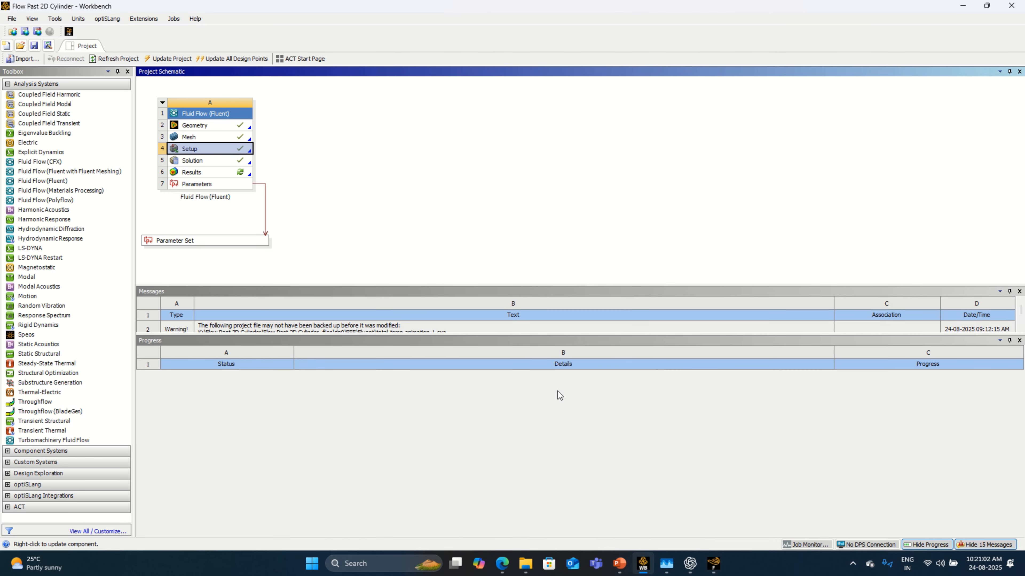
pyautogui.click(243, 172)
pyautogui.rightClick(241, 170)
pyautogui.click(266, 175)
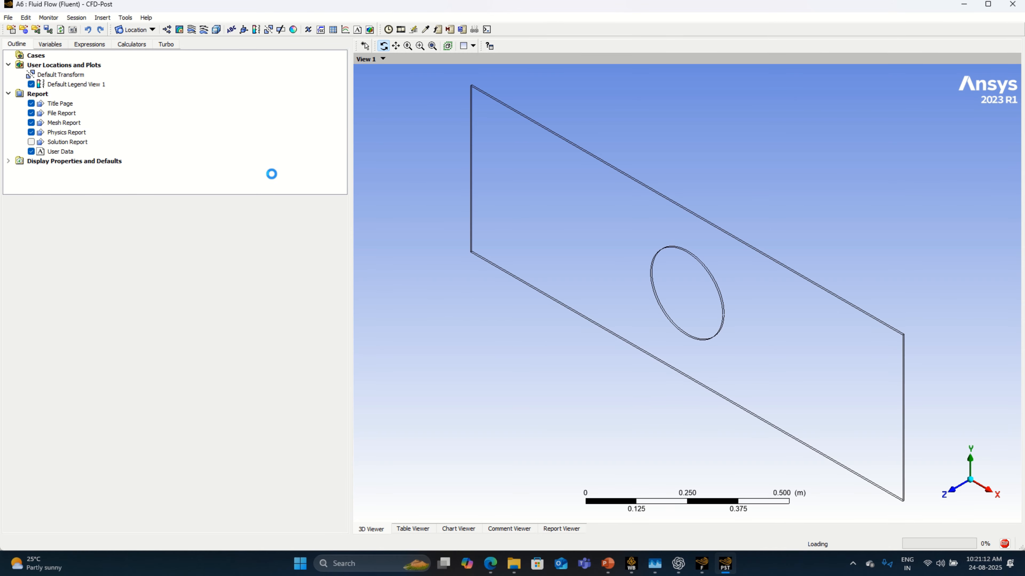
# Step: Show the inlet, outlet, symmetry 1, symmetry 2 and wall surface_body boundaries in the 3D view
pyautogui.click(53, 103)
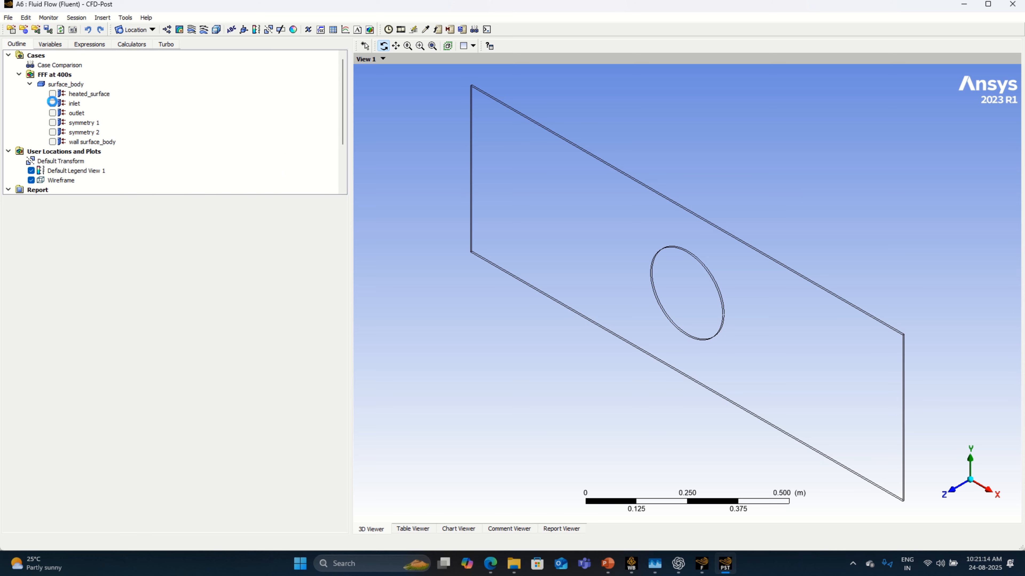
pyautogui.click(53, 113)
pyautogui.click(52, 122)
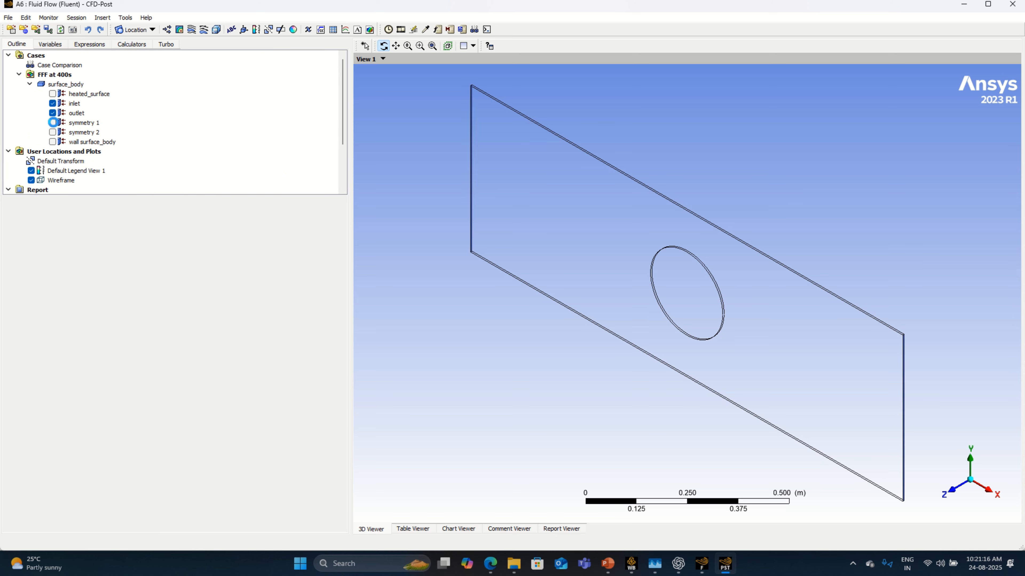
pyautogui.click(53, 132)
pyautogui.click(53, 142)
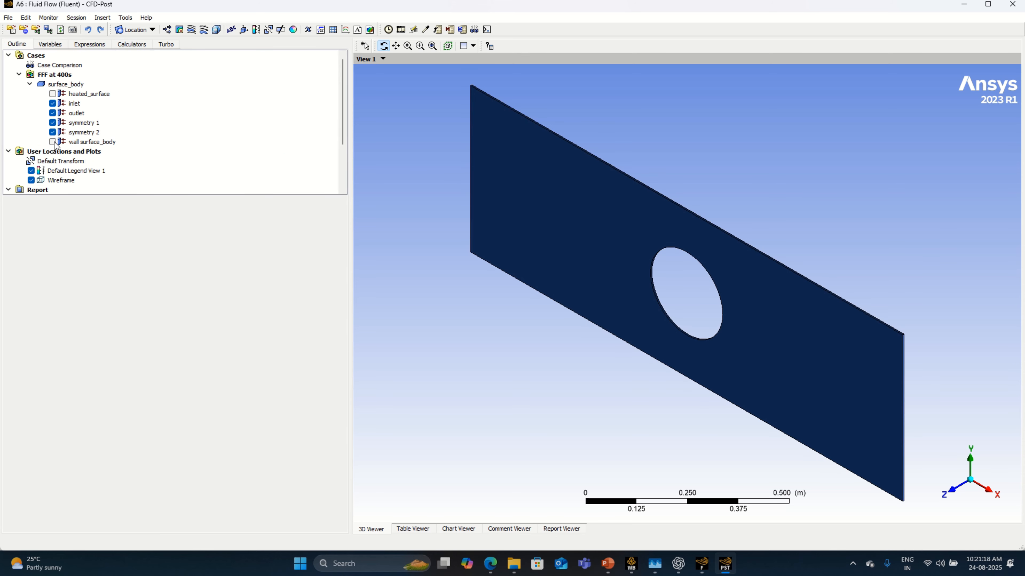
# Step: Set the render transparency of wall surface_body to 0.95 and apply it
pyautogui.click(99, 143)
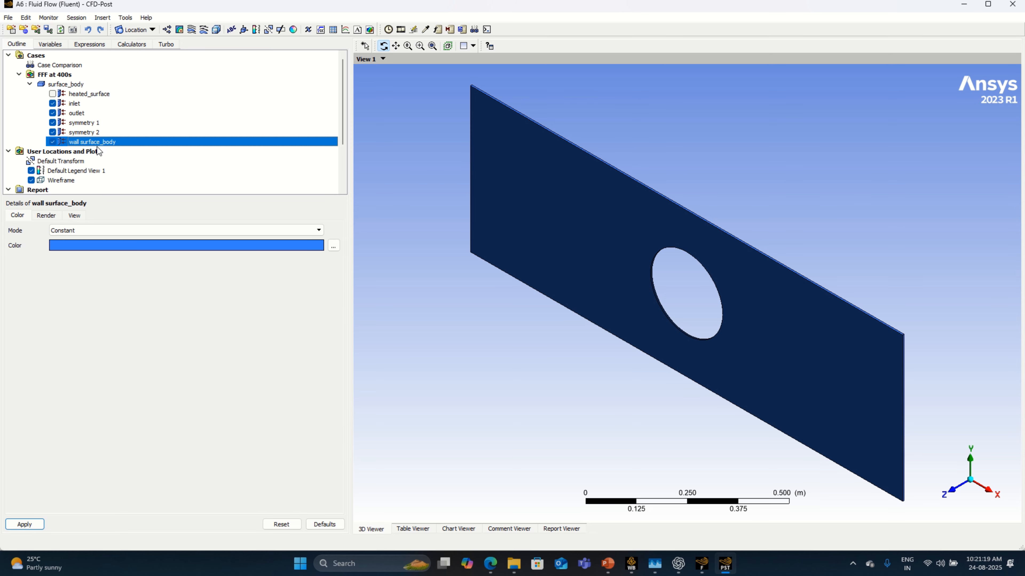
pyautogui.click(47, 215)
pyautogui.click(76, 241)
pyautogui.press('BackSpace')
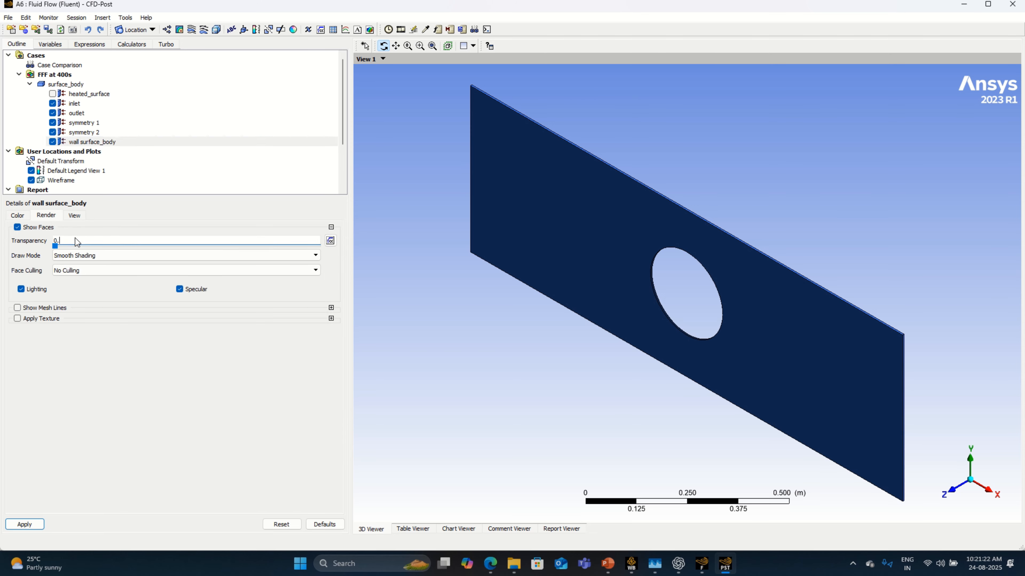
pyautogui.write('95')
pyautogui.click(25, 524)
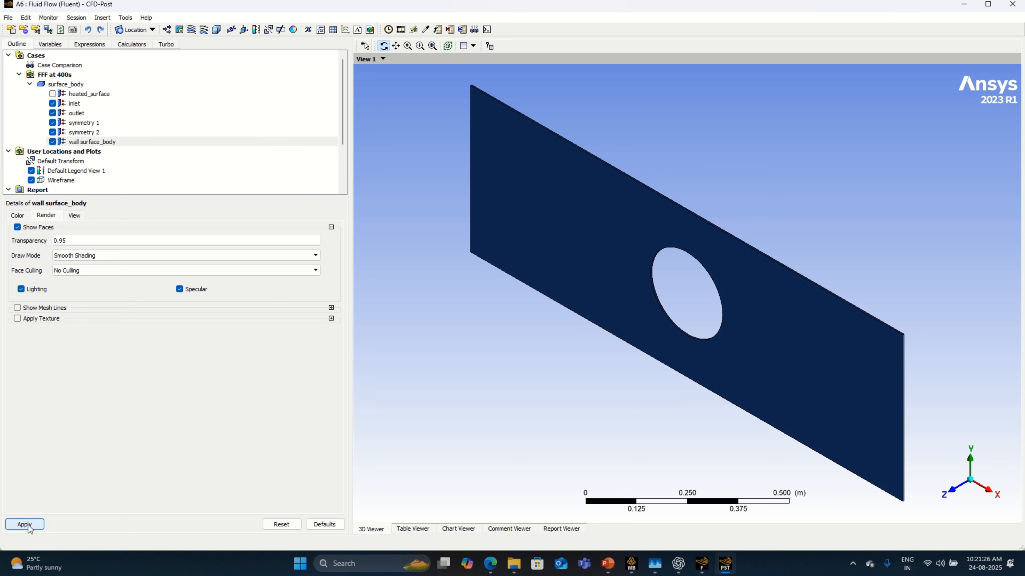
# Step: Apply a render transparency of 0.95 to the symmetry 2 and symmetry 1 boundaries
pyautogui.click(64, 133)
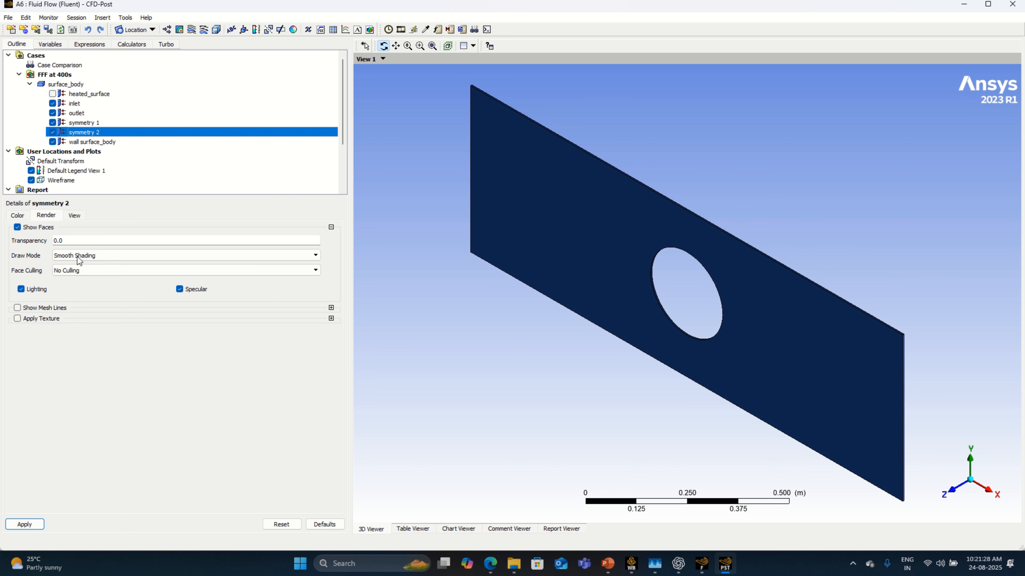
pyautogui.doubleClick(70, 239)
pyautogui.write('0.95')
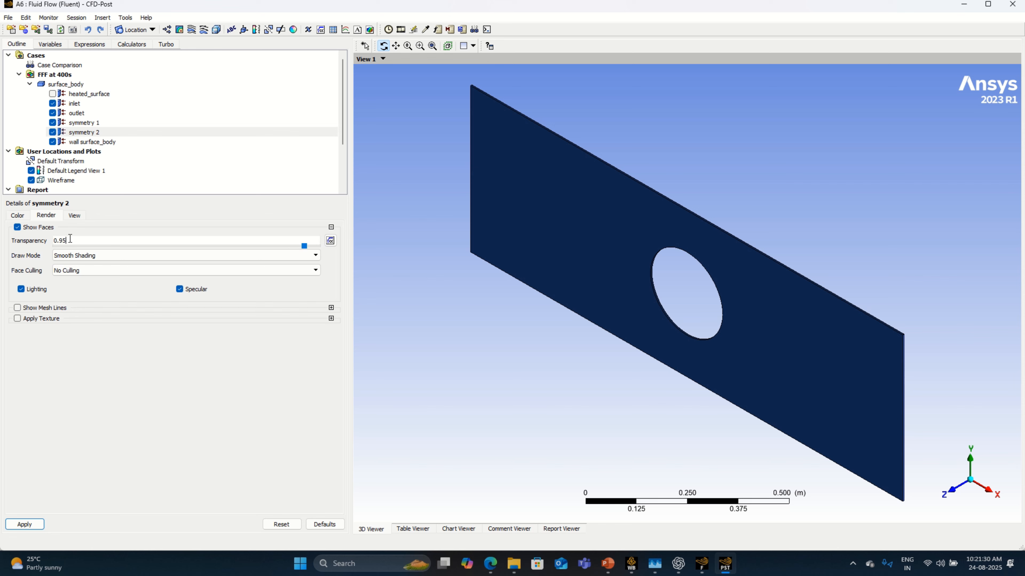
pyautogui.click(24, 524)
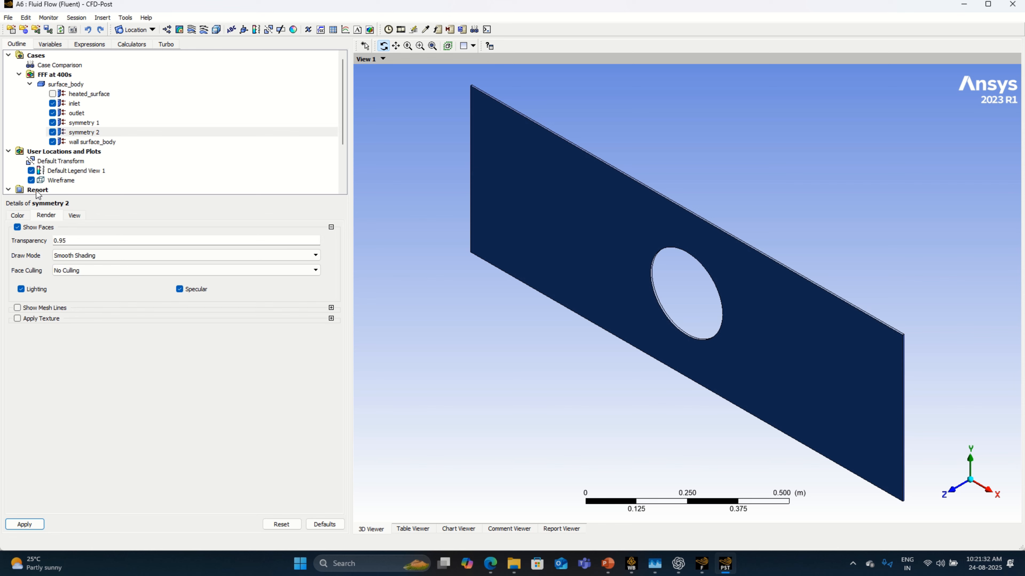
pyautogui.click(90, 122)
pyautogui.doubleClick(71, 245)
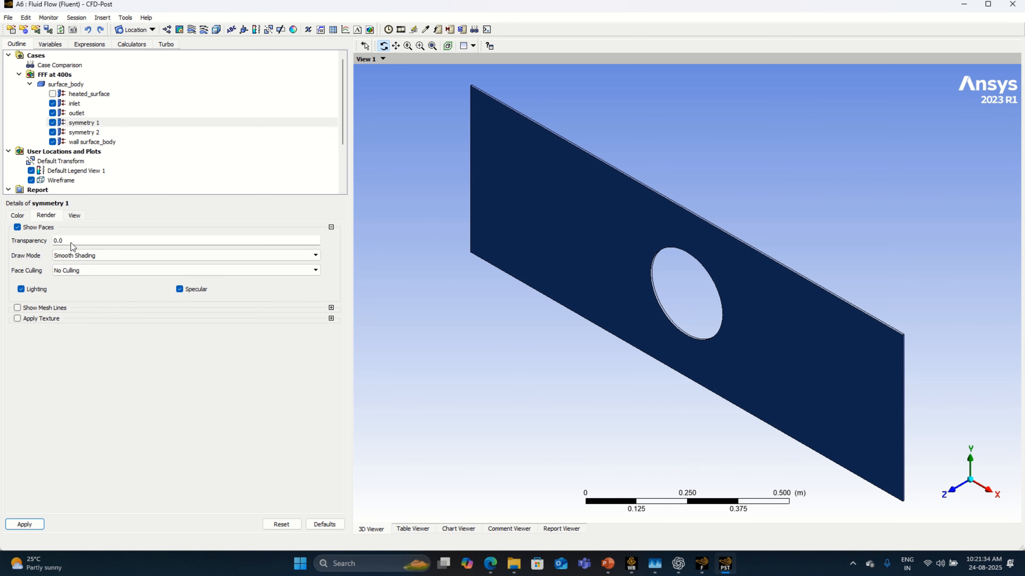
pyautogui.write('0.95')
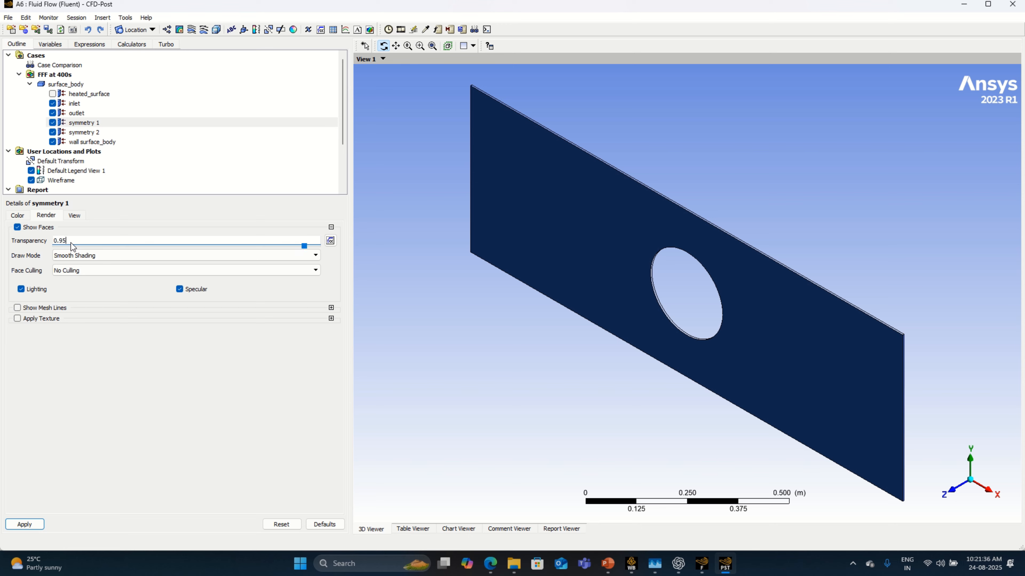
pyautogui.click(41, 524)
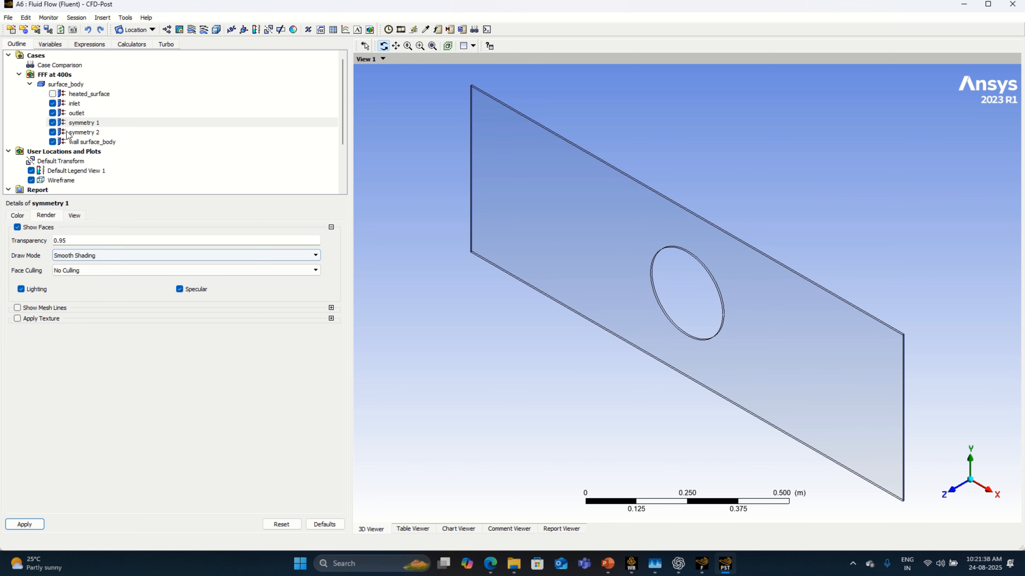
# Step: Apply a render transparency of 0.95 to the outlet and inlet boundaries
pyautogui.click(77, 113)
pyautogui.doubleClick(83, 245)
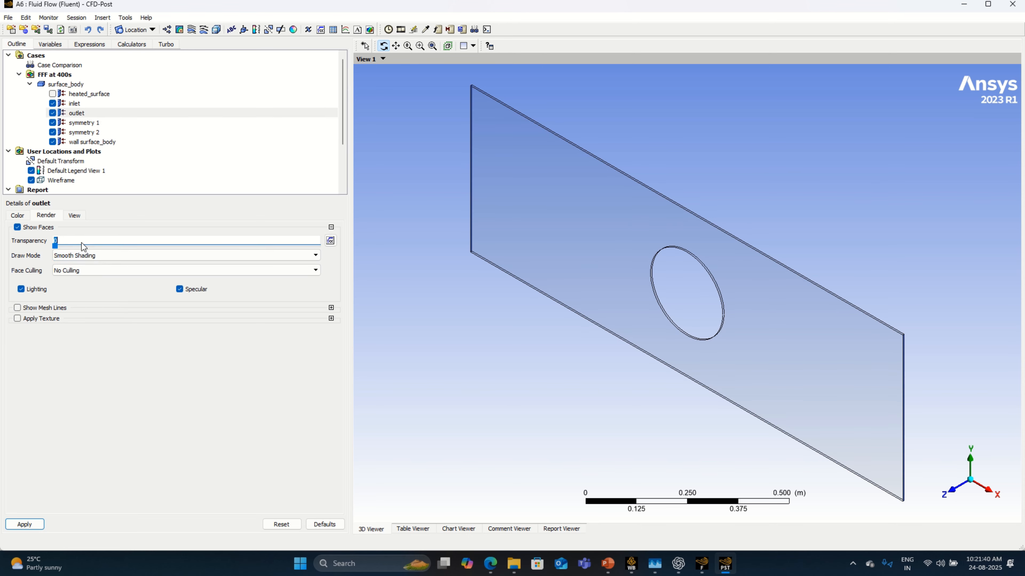
pyautogui.write('.95')
pyautogui.click(24, 524)
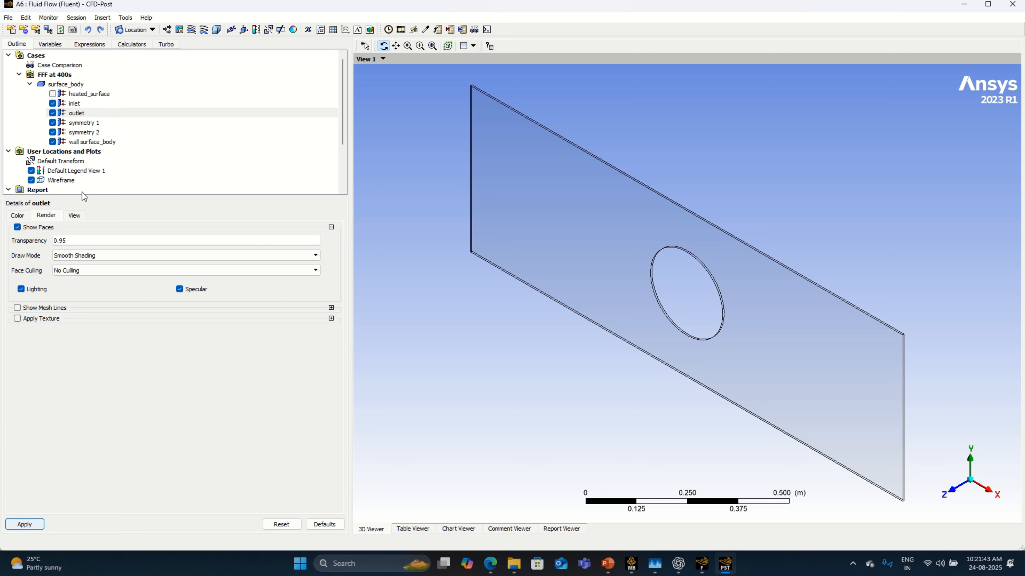
pyautogui.click(88, 104)
pyautogui.doubleClick(86, 244)
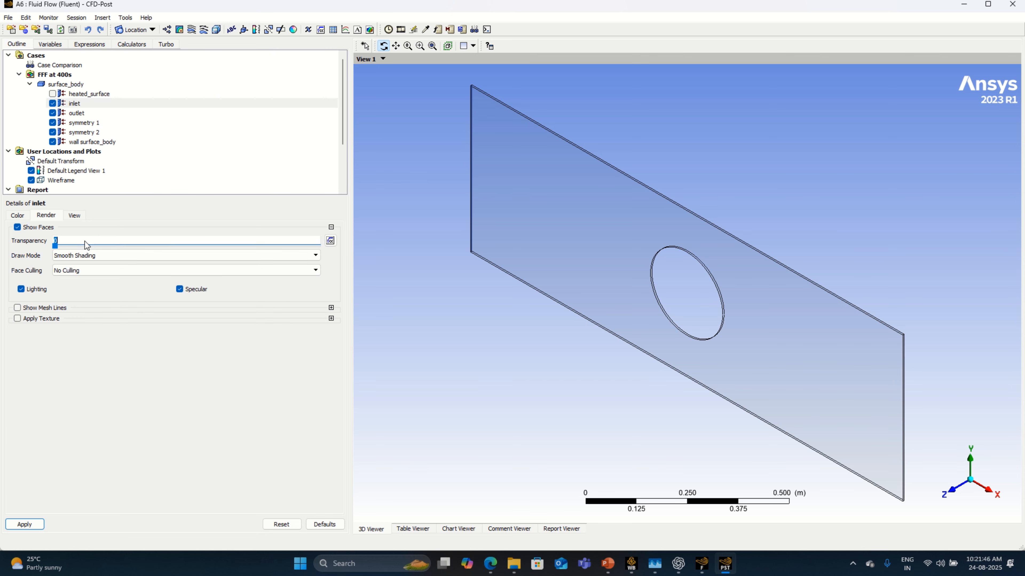
pyautogui.write('0.95')
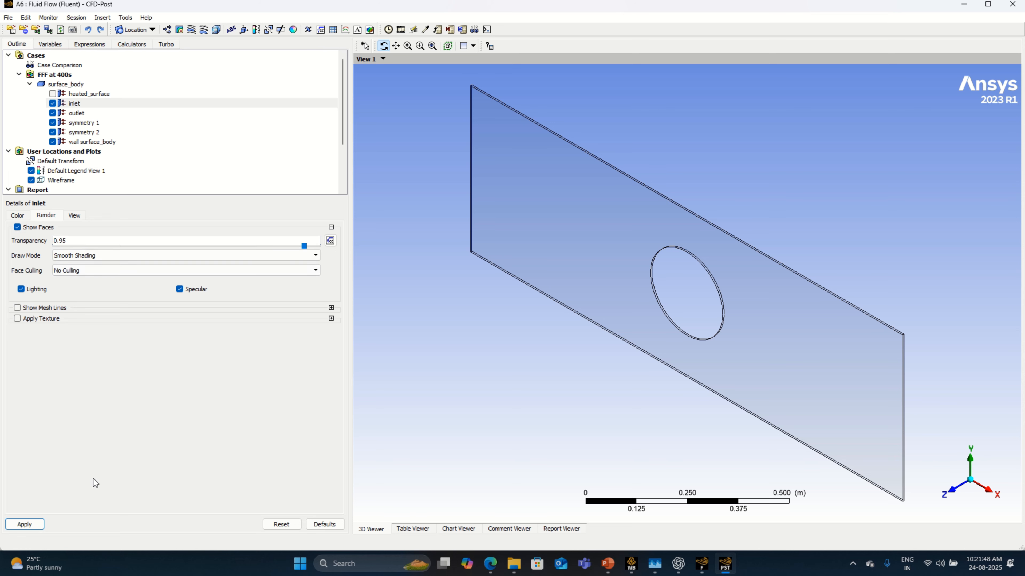
pyautogui.click(26, 525)
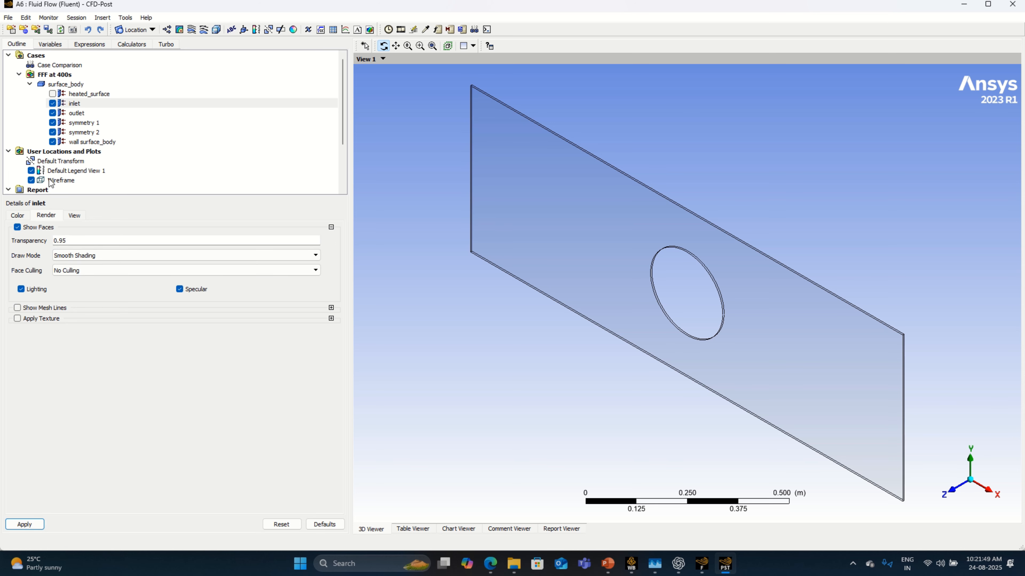
# Step: Hide the wireframe and orient the view along the Z axis so the XY plane faces the screen
pyautogui.click(30, 180)
pyautogui.click(950, 485)
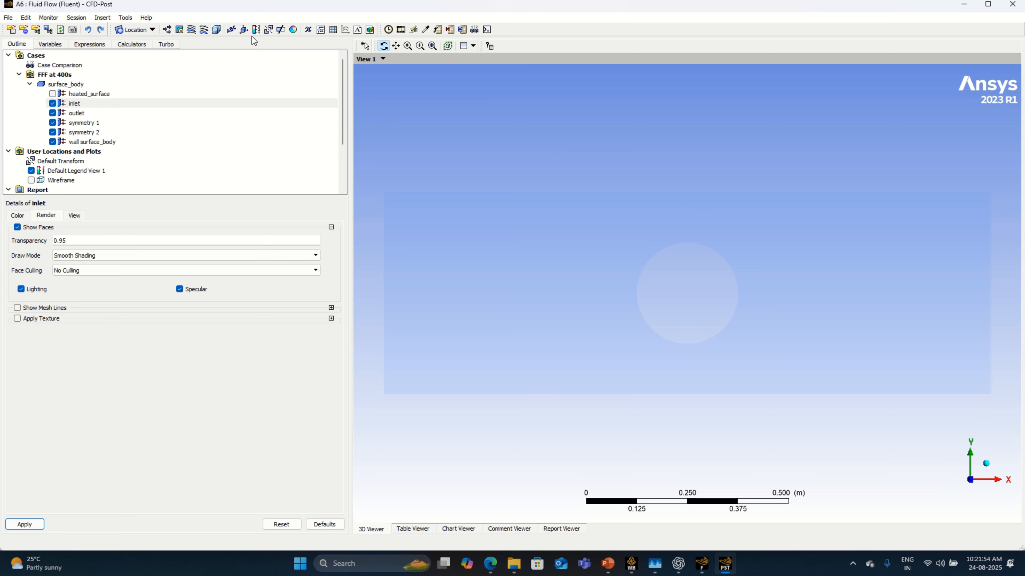
# Step: Insert a volume rendering of Temperature with Local range and resolution 150 on all domains, and apply it
pyautogui.click(216, 29)
pyautogui.click(244, 71)
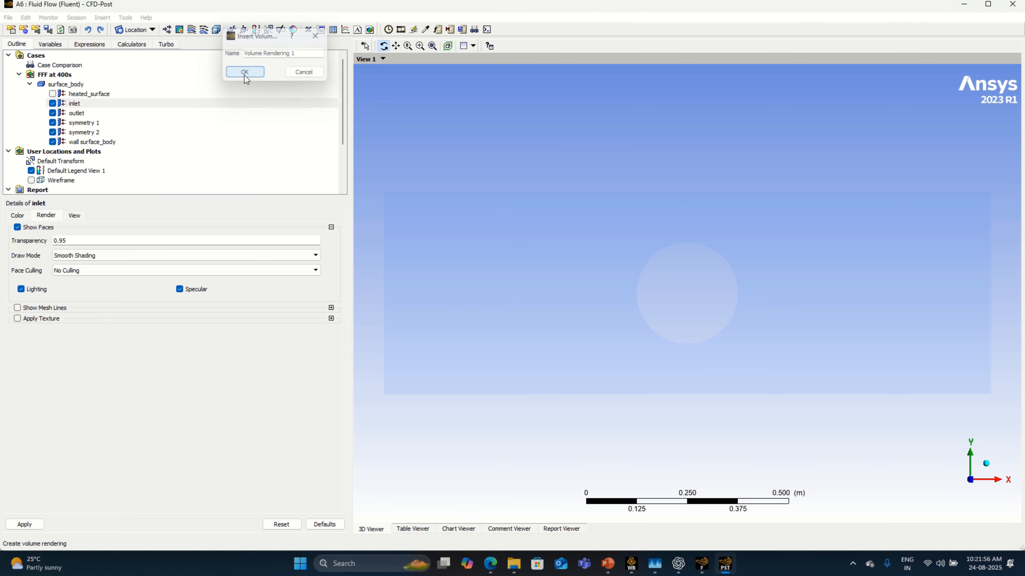
pyautogui.click(115, 255)
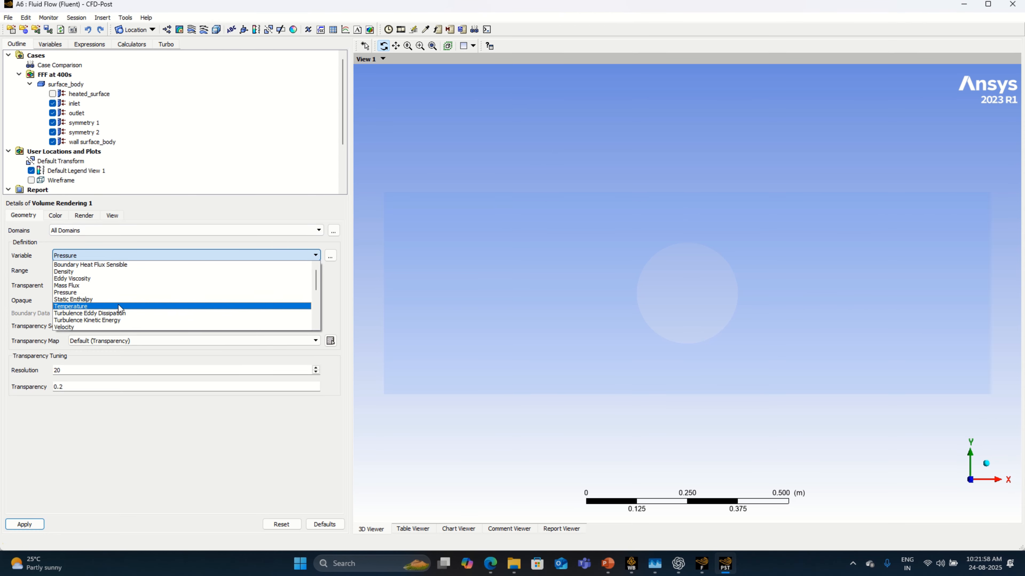
pyautogui.click(111, 296)
pyautogui.click(104, 270)
pyautogui.click(103, 283)
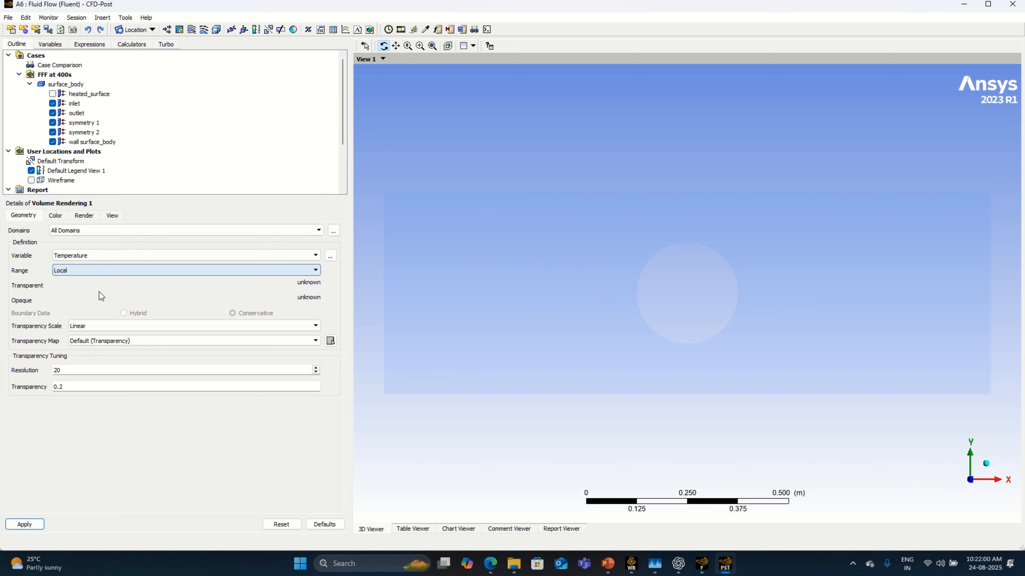
pyautogui.doubleClick(65, 371)
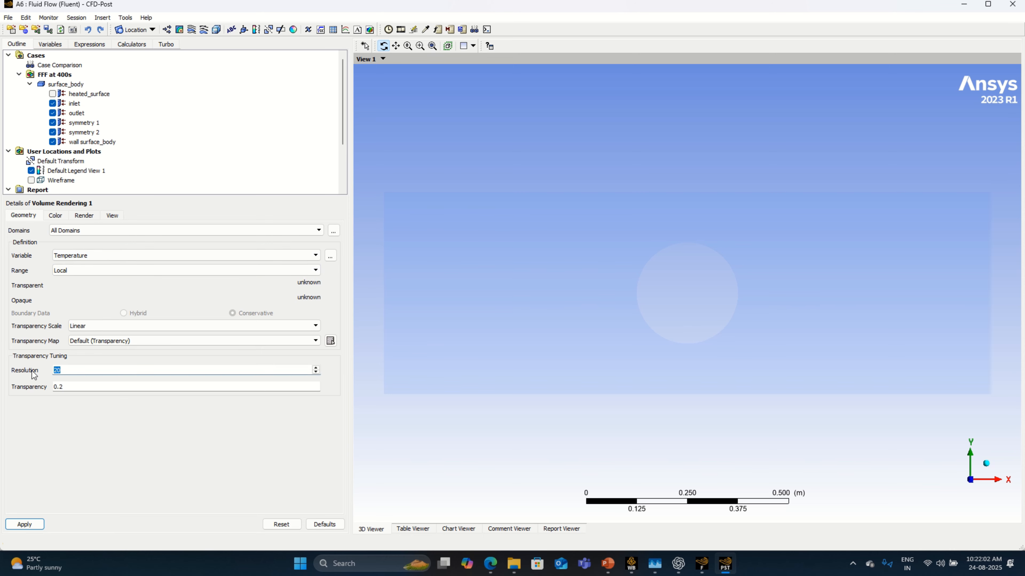
pyautogui.write('150')
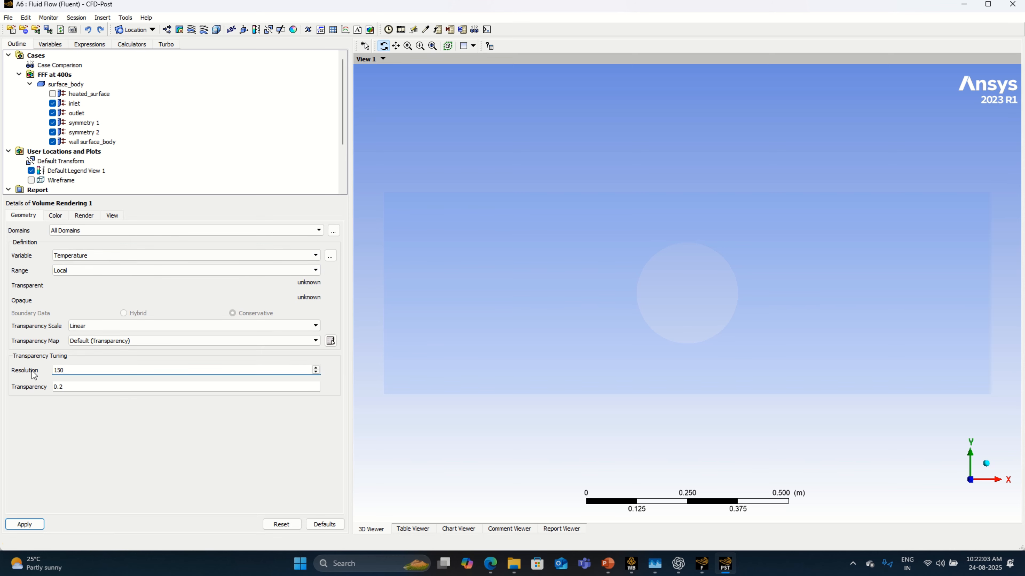
pyautogui.click(32, 524)
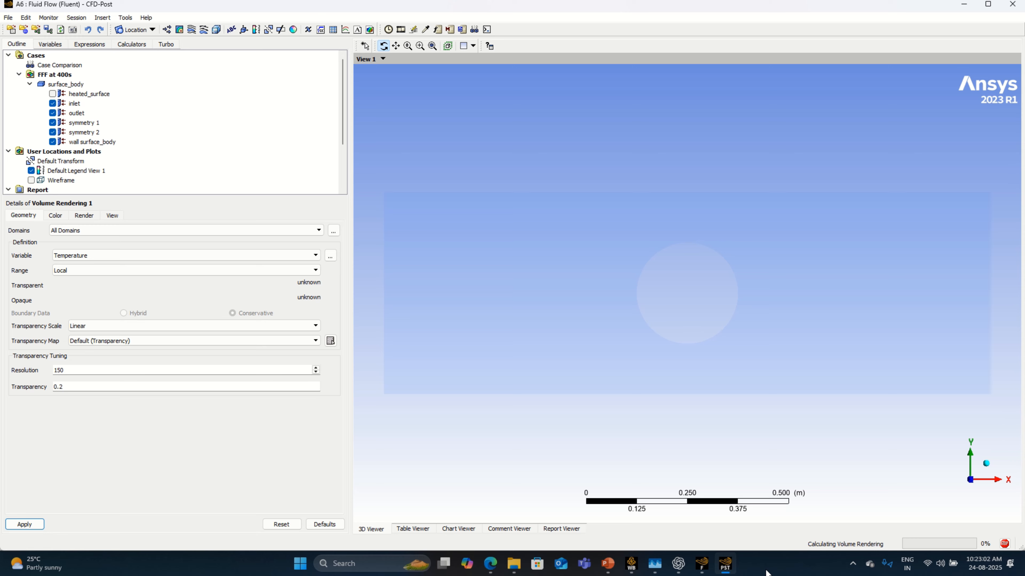
# Step: Check the CPU utilisation in Task Manager while the volume rendering is calculated, then return to CFD-Post
pyautogui.rightClick(767, 572)
pyautogui.click(659, 567)
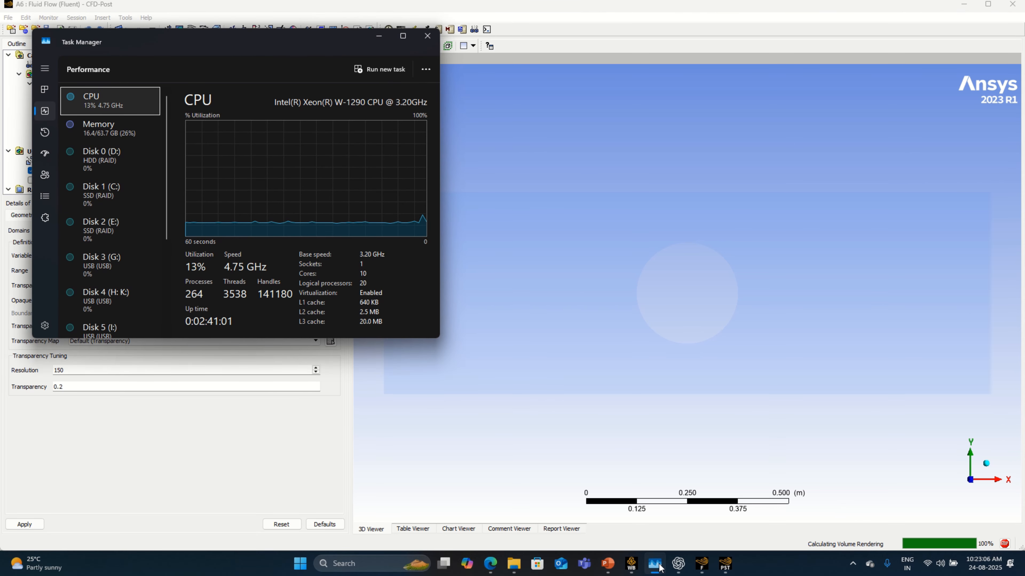
pyautogui.click(658, 567)
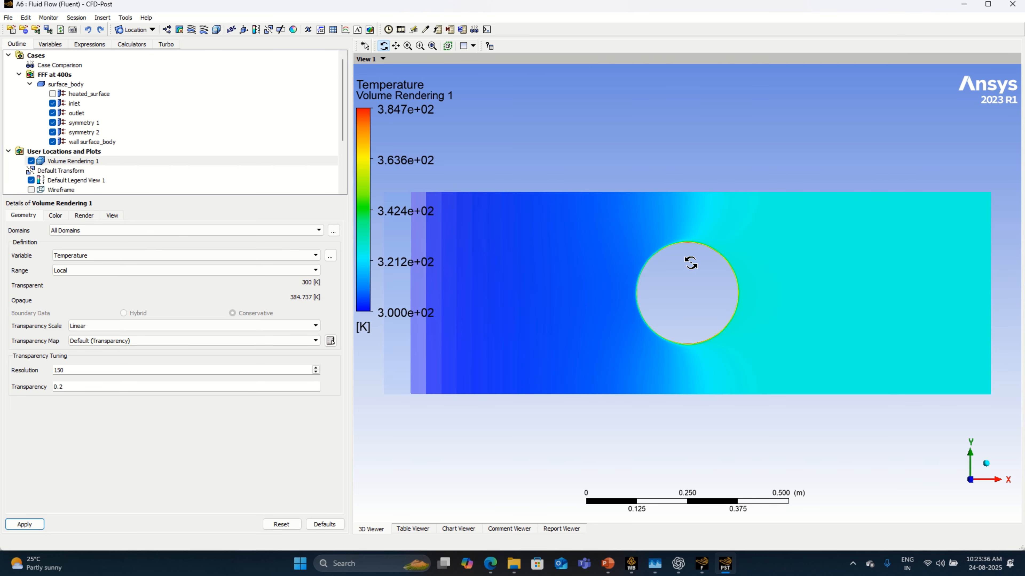
# Step: Resize and pan the view of the temperature volume rendering so that it sits clear of the legend
pyautogui.scroll(-4, 690, 263)
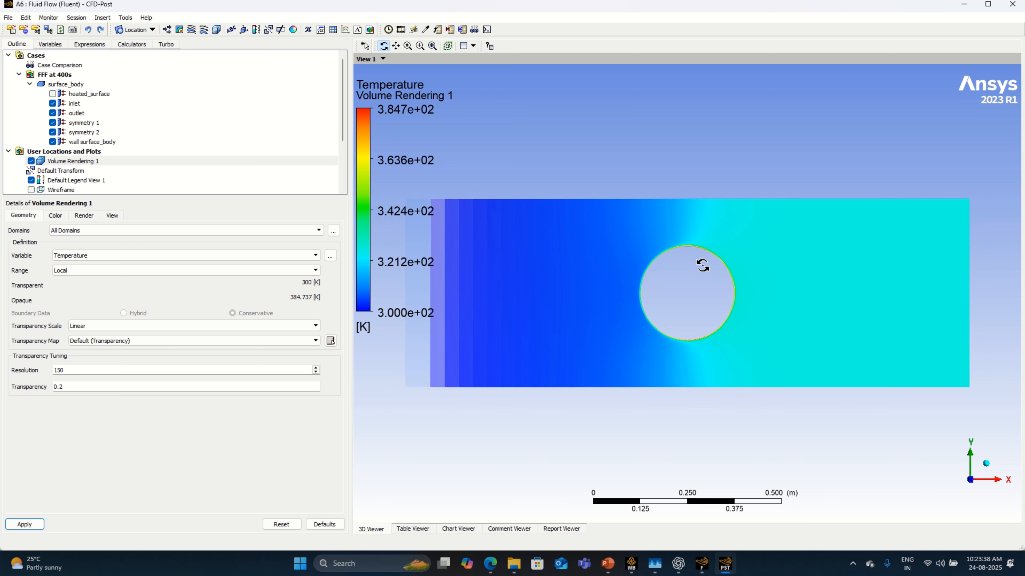
pyautogui.scroll(-2, 703, 265)
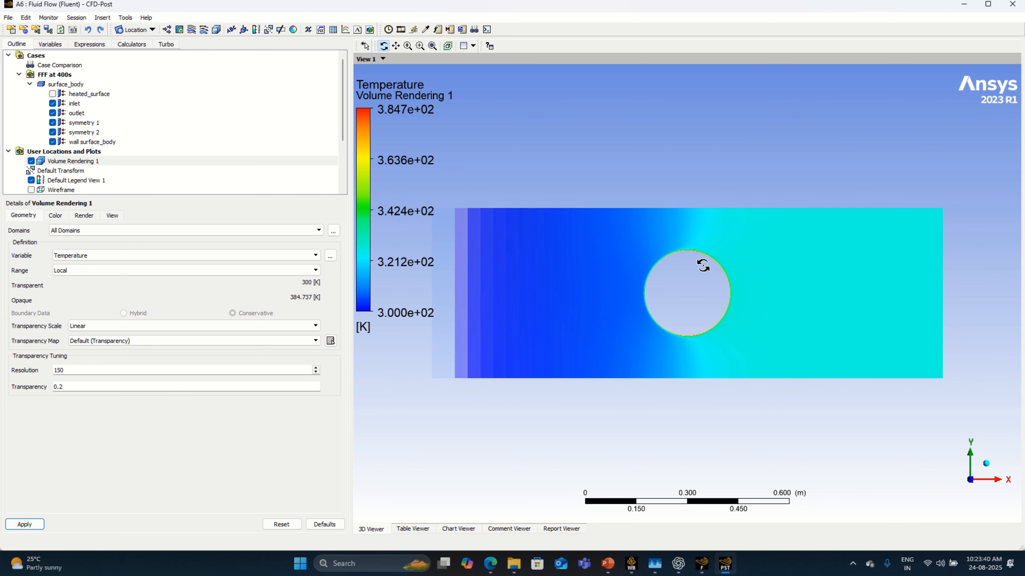
pyautogui.click(395, 48)
pyautogui.moveTo(700, 255); pyautogui.dragTo(728, 258)
pyautogui.scroll(2, 728, 257)
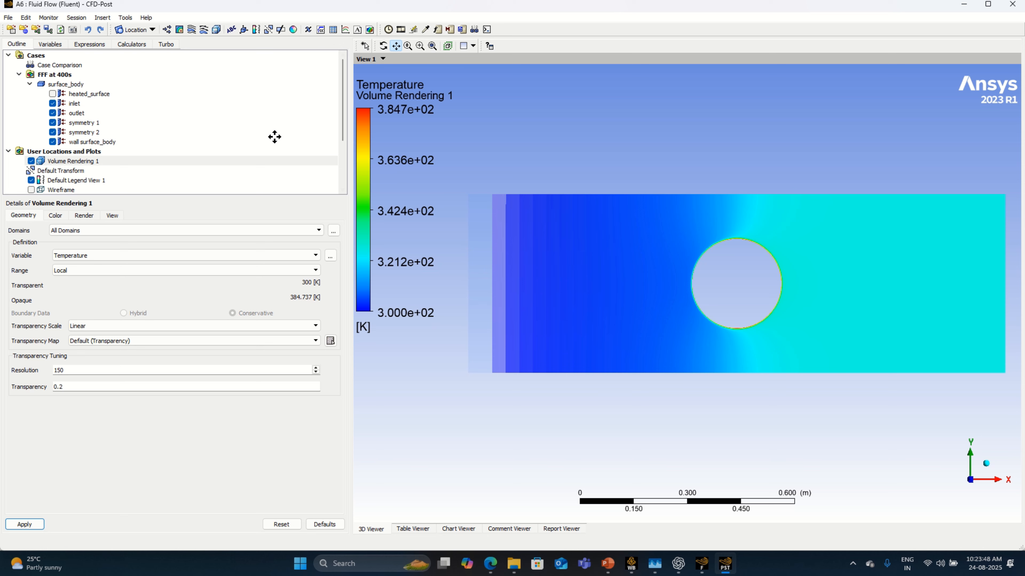
# Step: Set the default legend's size to 1 and its aspect to 0.0642
pyautogui.click(65, 181)
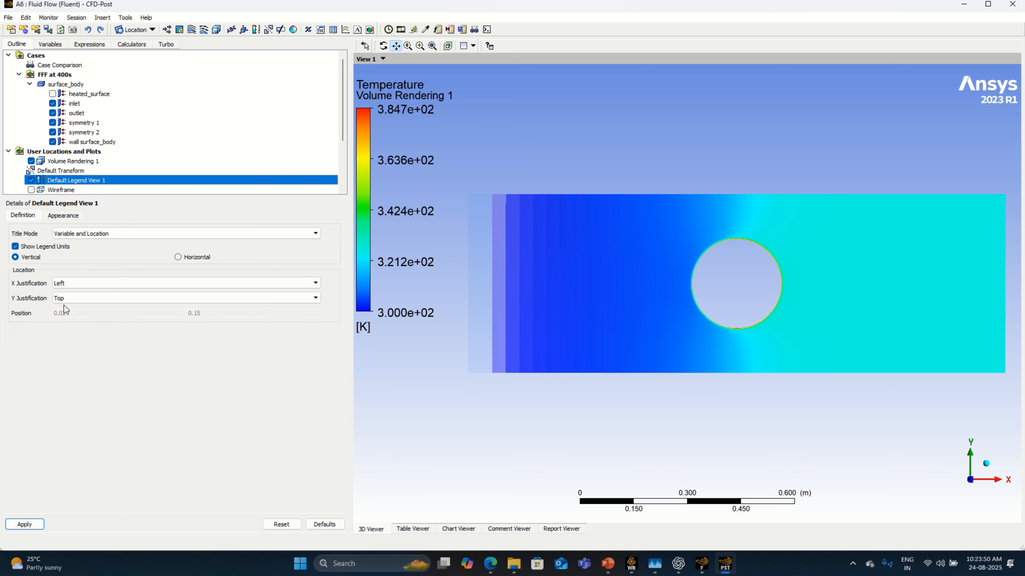
pyautogui.click(67, 297)
pyautogui.click(64, 324)
pyautogui.click(64, 215)
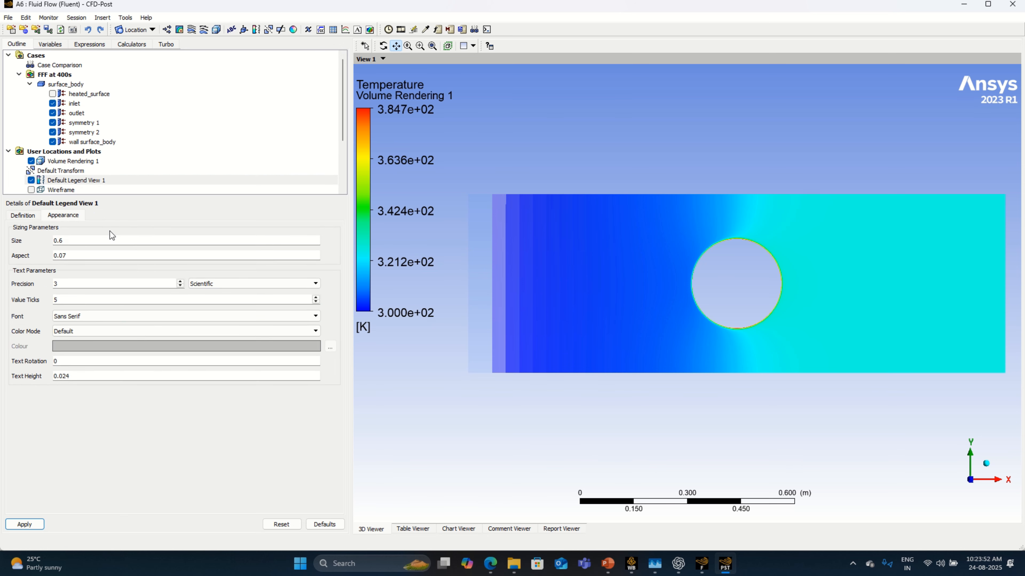
pyautogui.click(150, 241)
pyautogui.moveTo(211, 245); pyautogui.dragTo(346, 247)
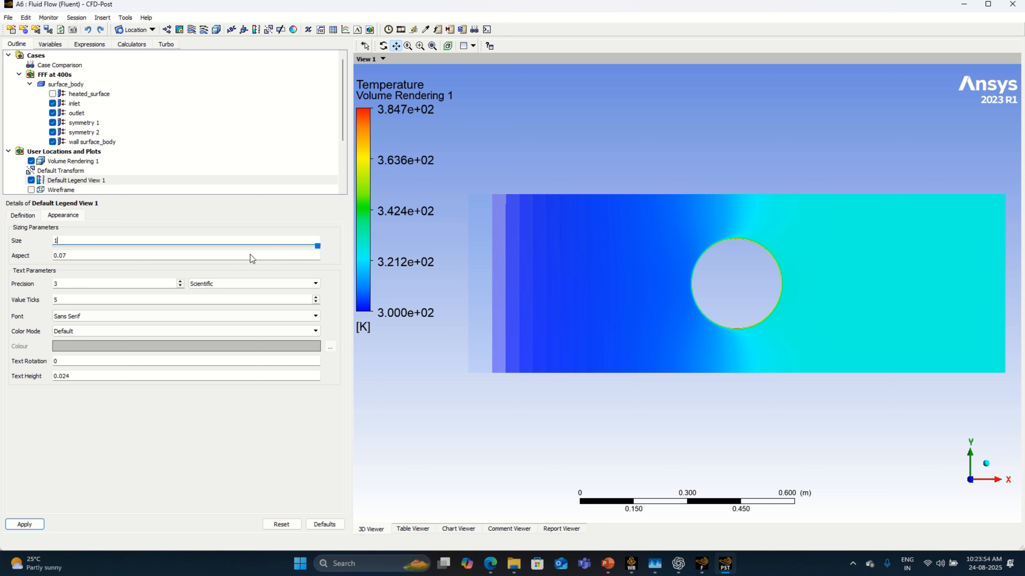
pyautogui.click(126, 255)
pyautogui.moveTo(148, 261); pyautogui.dragTo(141, 261)
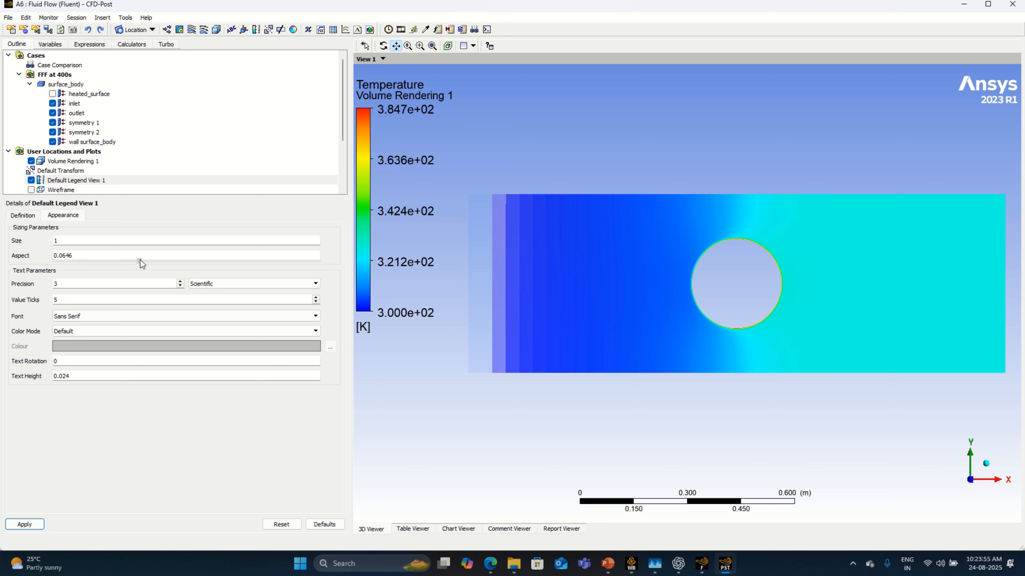
# Step: Switch the legend's number format to Fixed with 11 value ticks, and apply the legend changes
pyautogui.click(219, 287)
pyautogui.click(218, 293)
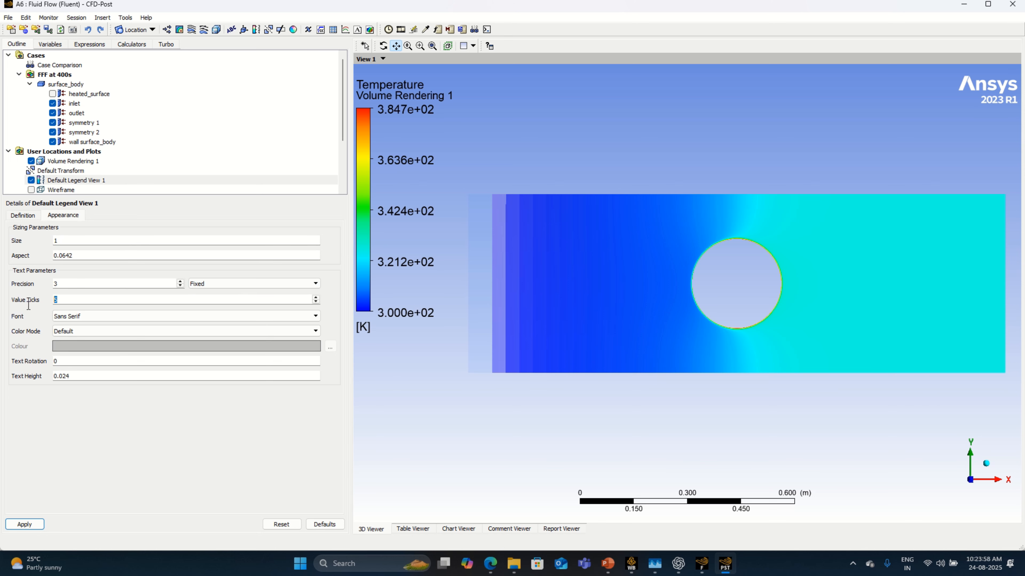
pyautogui.click(25, 525)
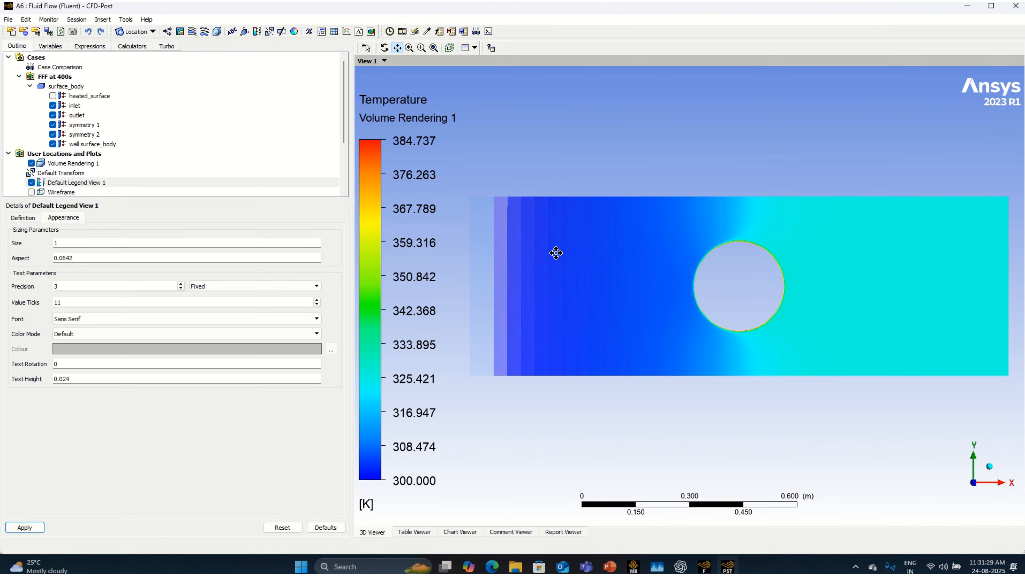
# Step: Insert a 3D streamline under its default name, starting from the inlet on all domains
pyautogui.click(192, 32)
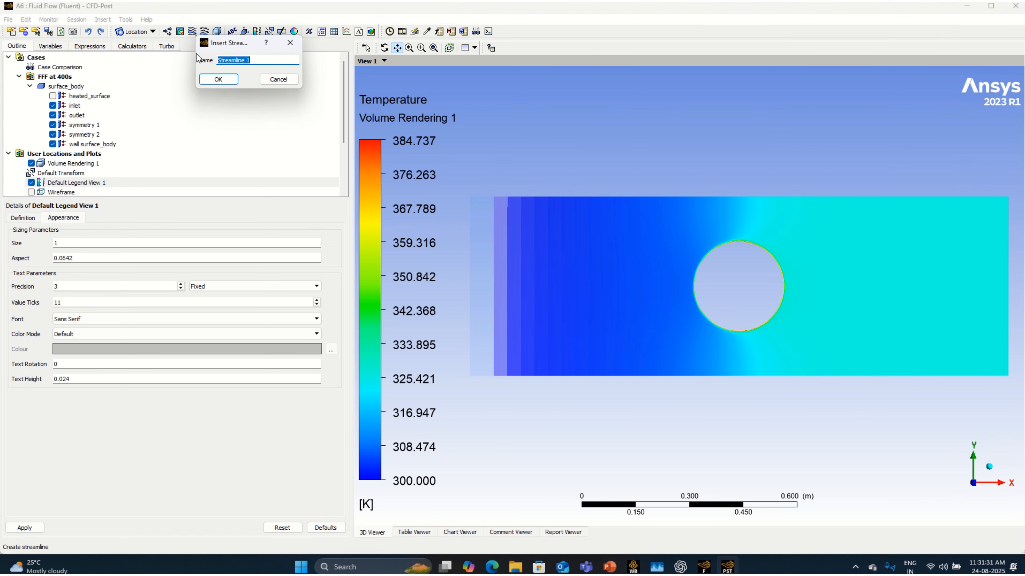
pyautogui.click(220, 79)
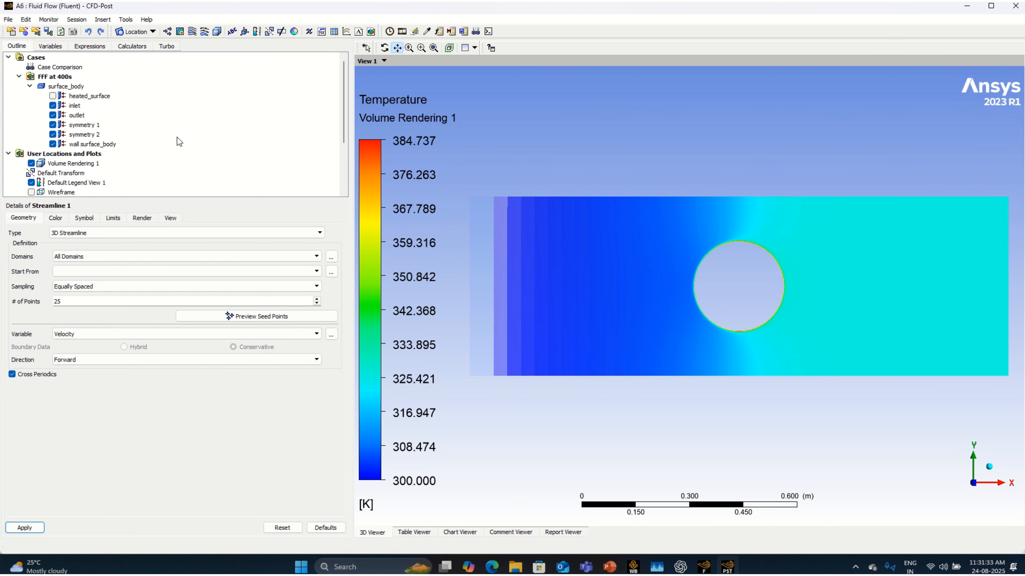
pyautogui.click(82, 271)
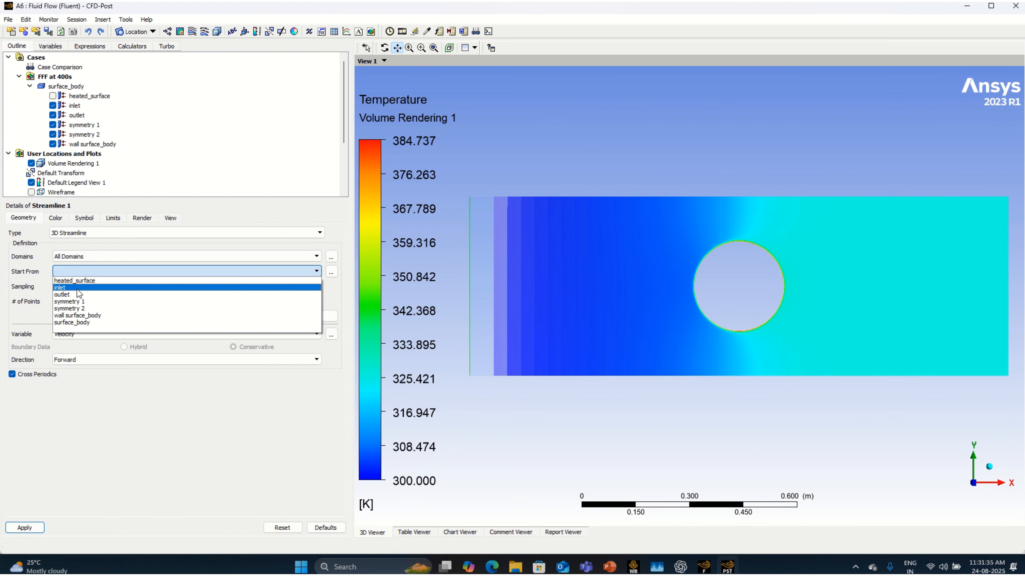
pyautogui.click(72, 287)
# Step: Color the streamline by the Temperature variable with a Local range, and apply it
pyautogui.click(55, 218)
pyautogui.click(75, 233)
pyautogui.click(73, 256)
pyautogui.click(73, 252)
pyautogui.click(77, 274)
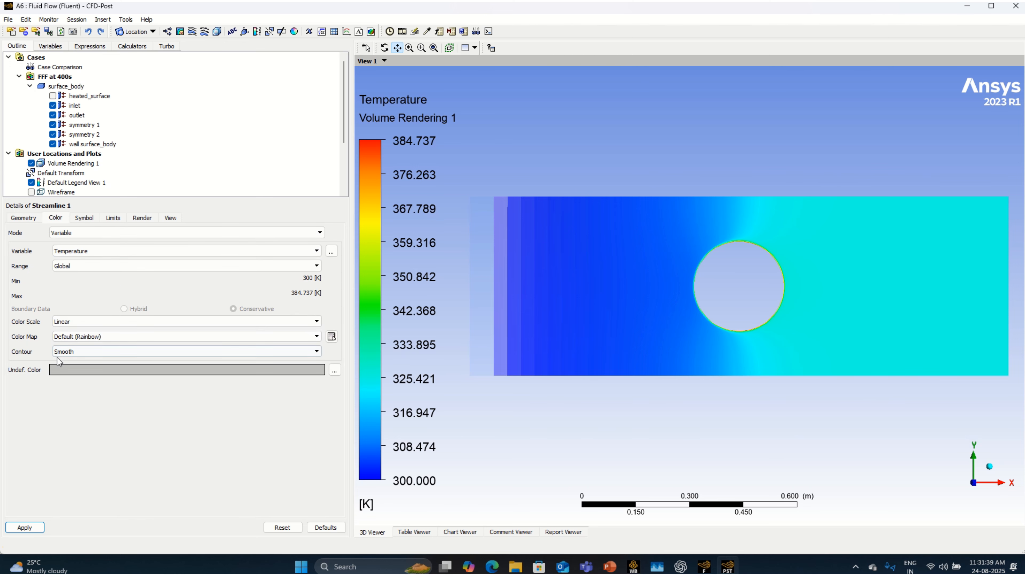
pyautogui.click(75, 267)
pyautogui.click(64, 285)
pyautogui.click(34, 531)
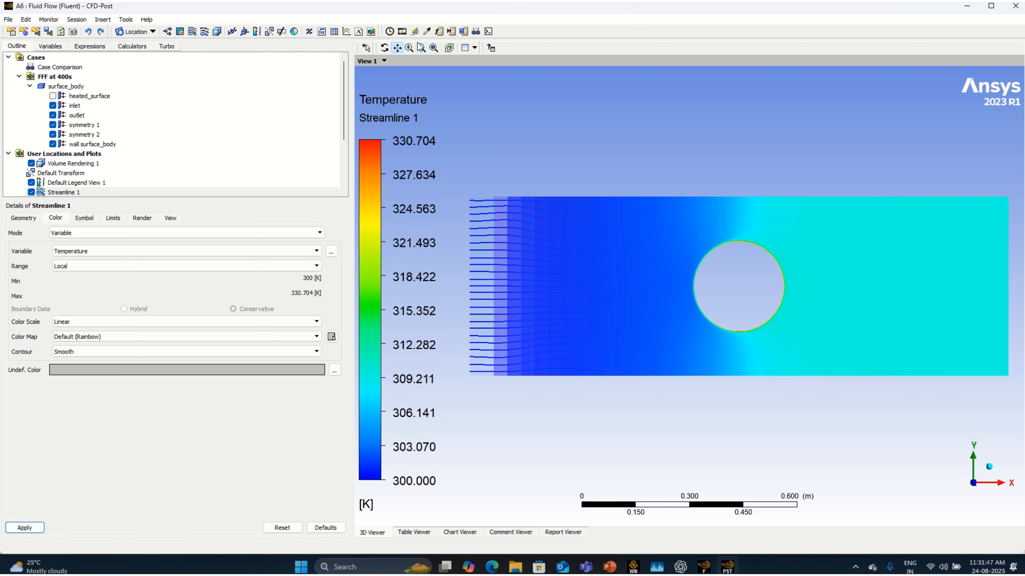
# Step: Set up a sweep animation of Streamline 1 at the slowest speed with a repeat count of 1
pyautogui.click(403, 31)
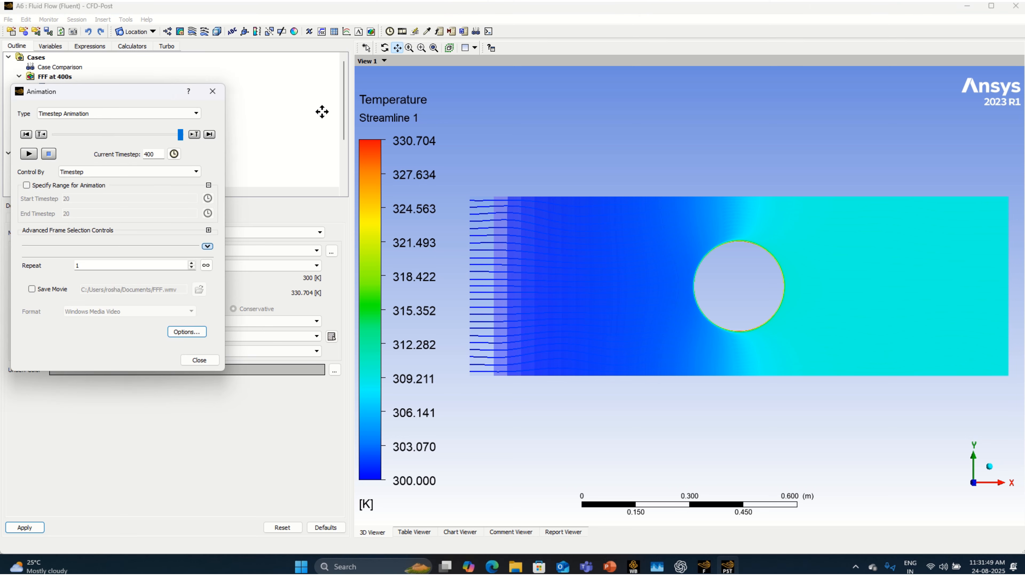
pyautogui.click(61, 113)
pyautogui.click(62, 124)
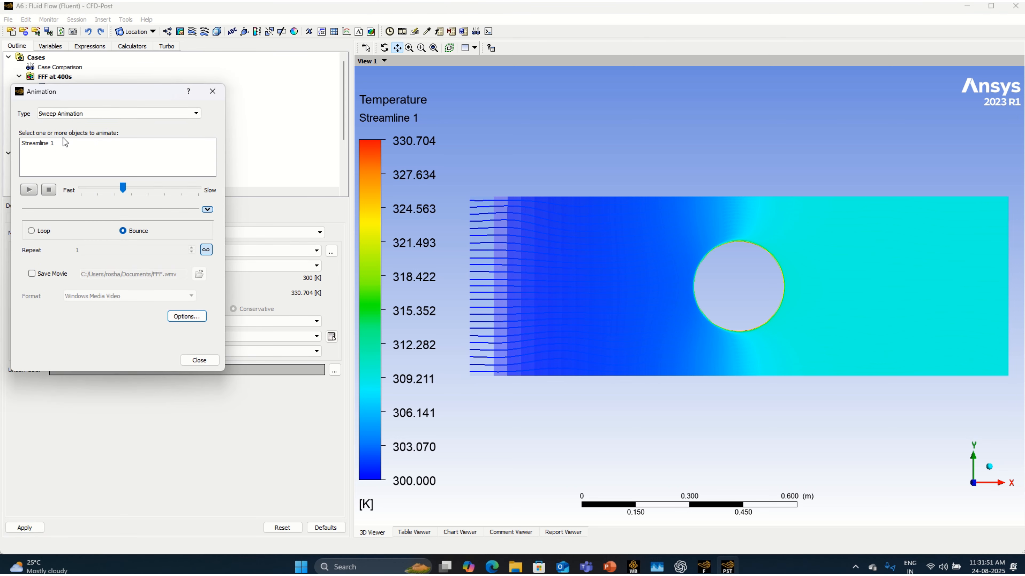
pyautogui.click(59, 145)
pyautogui.moveTo(125, 188); pyautogui.dragTo(198, 188)
pyautogui.click(186, 317)
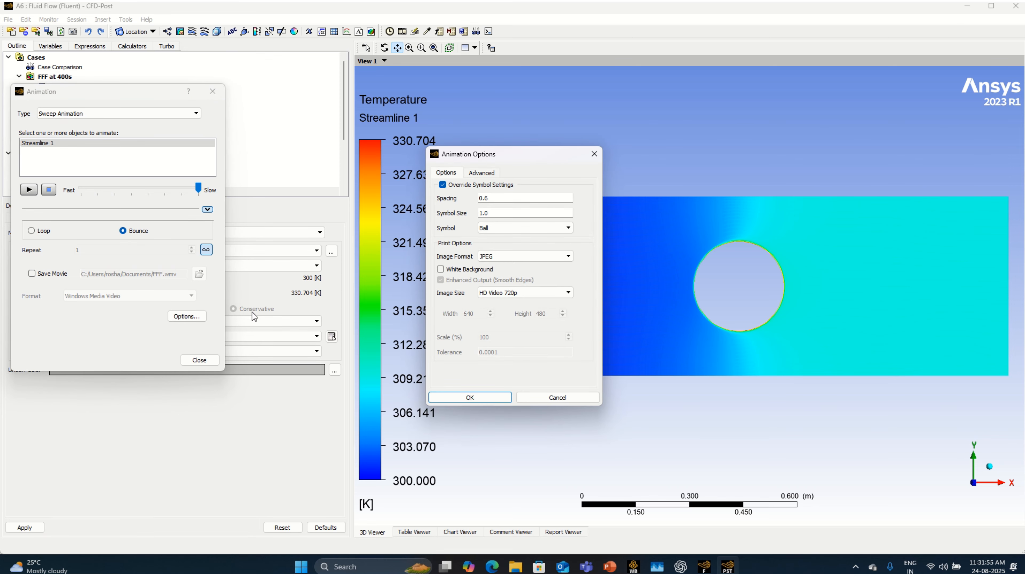
pyautogui.click(593, 154)
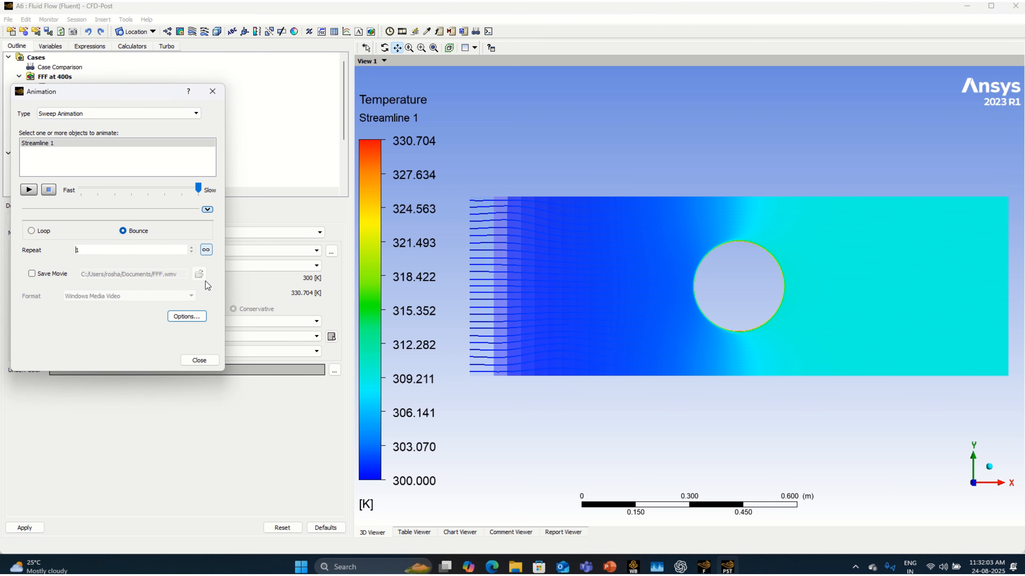
# Step: Set the animation's symbol size to 0.71 and play the streamline sweep animation
pyautogui.click(196, 318)
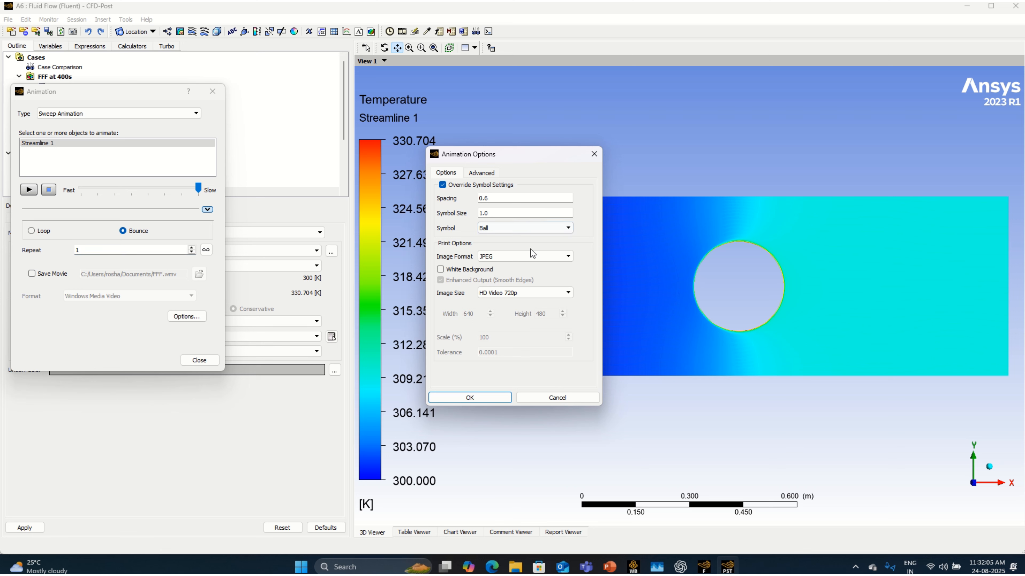
pyautogui.doubleClick(488, 218)
pyautogui.write('0.71')
pyautogui.click(470, 397)
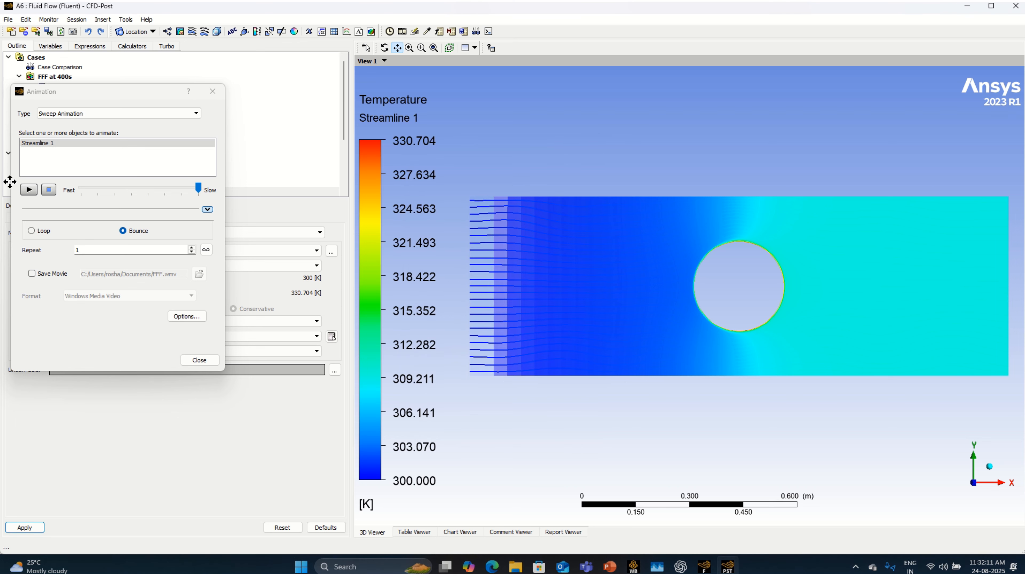
pyautogui.click(29, 190)
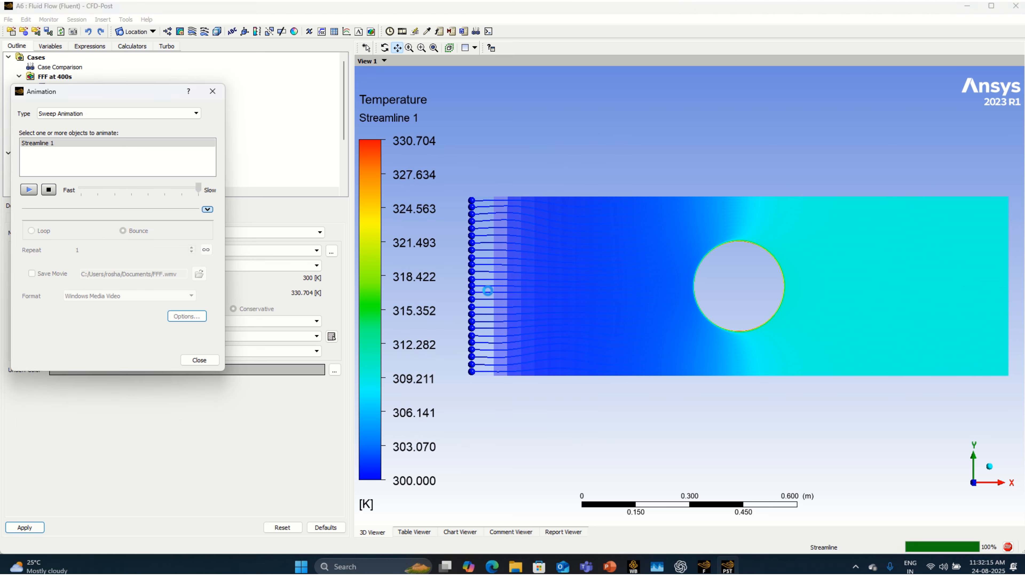
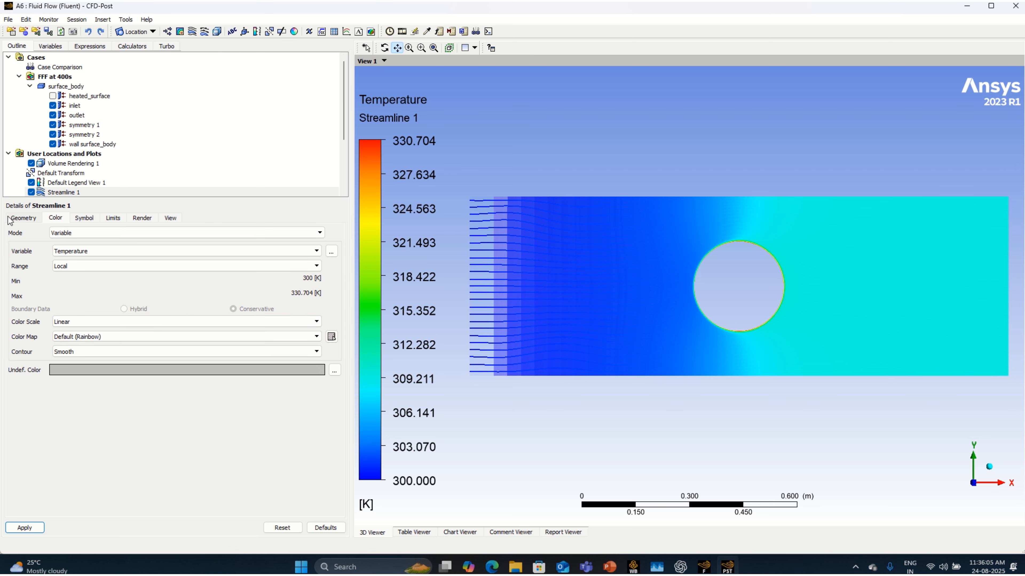
# Step: Set Streamline 1's number of equally spaced seed points to 50 and apply it
pyautogui.click(20, 218)
pyautogui.moveTo(66, 302); pyautogui.dragTo(39, 304)
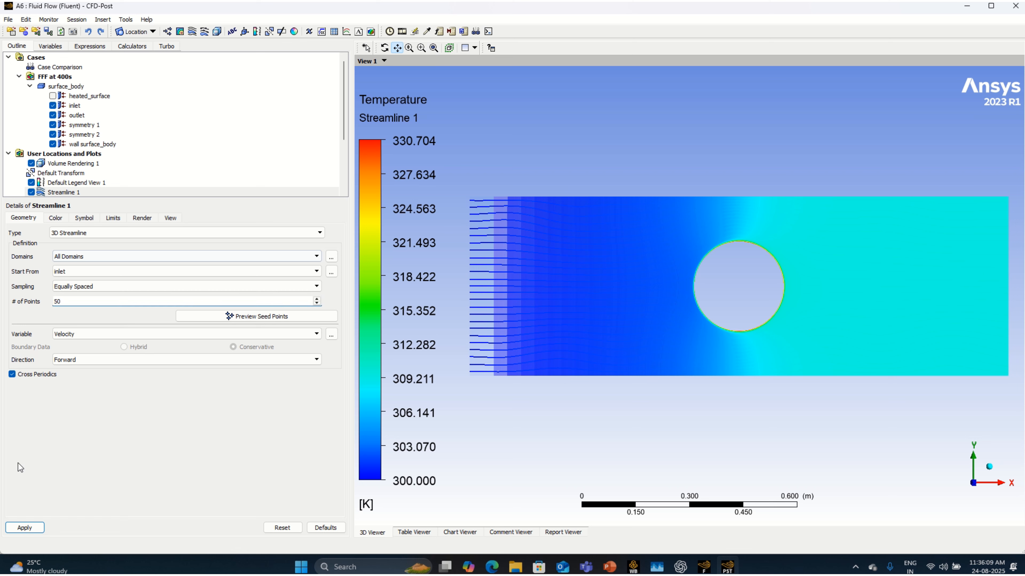
pyautogui.click(55, 218)
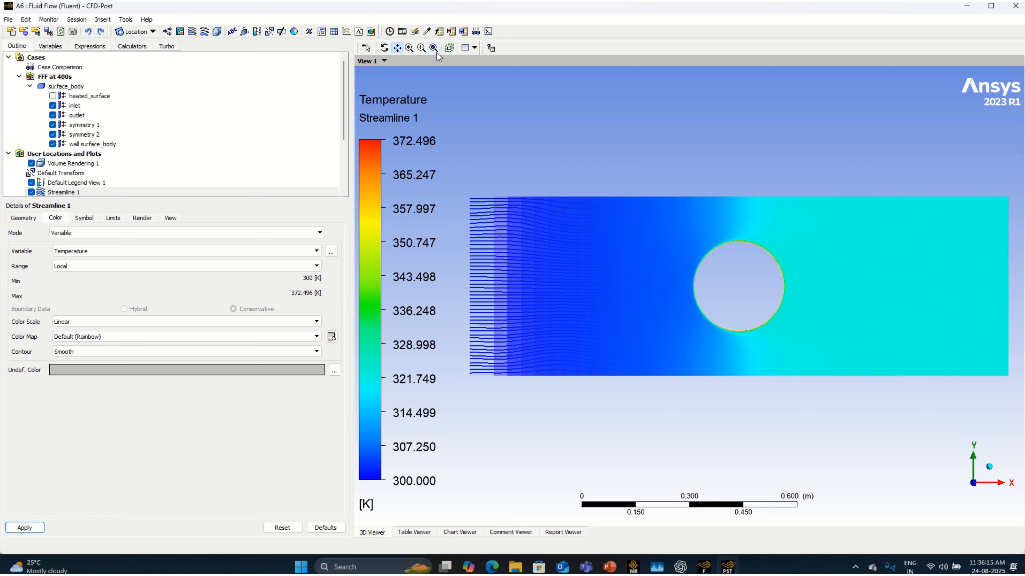
# Step: Enable movie saving for the Streamline 1 sweep animation and browse for the output file location
pyautogui.click(402, 31)
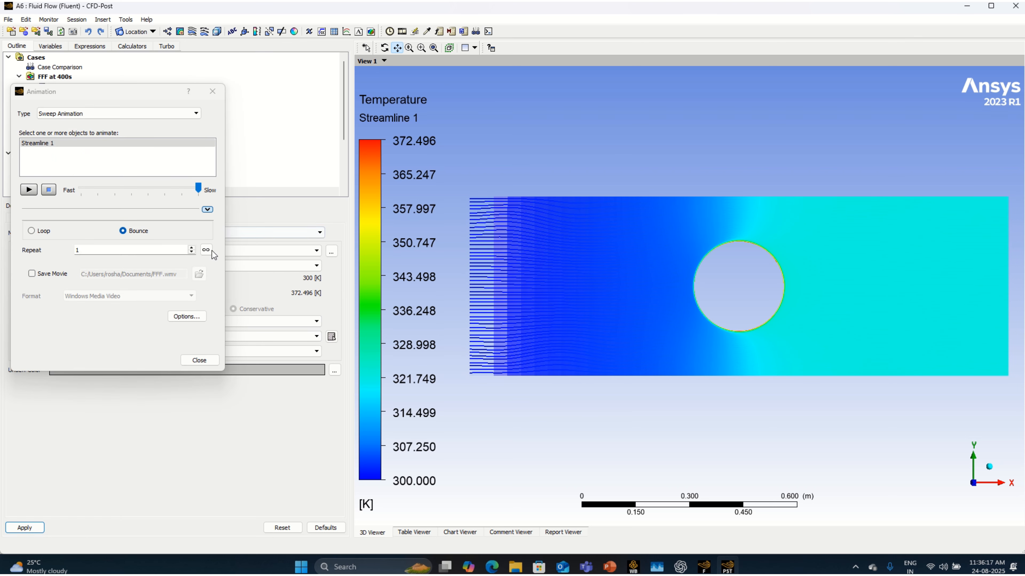
pyautogui.click(35, 279)
pyautogui.click(149, 275)
pyautogui.click(199, 275)
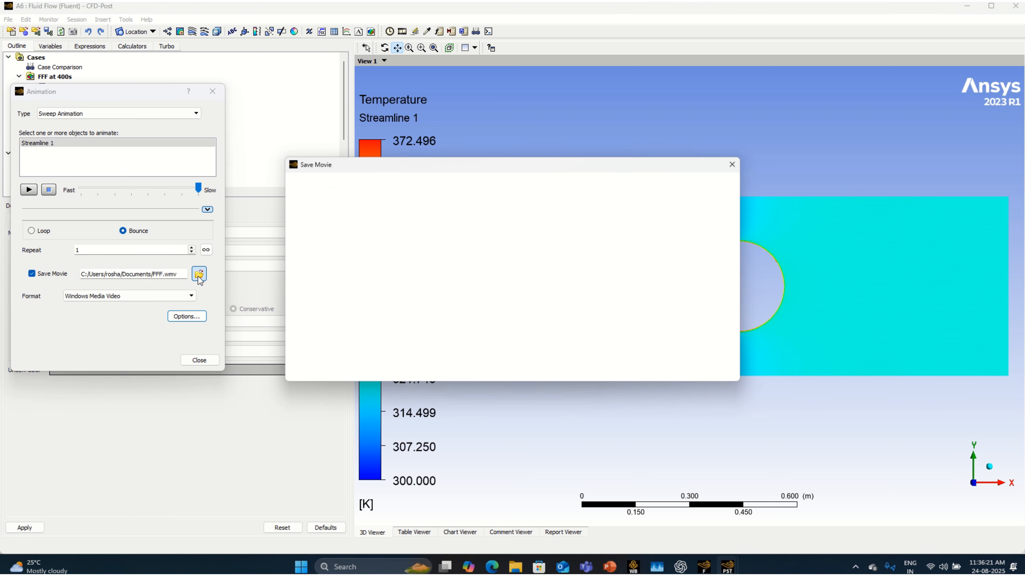
# Step: Create a folder named Flow Past 2D Cylinder in Documents and set the movie to save there as FFF.wmv
pyautogui.rightClick(405, 259)
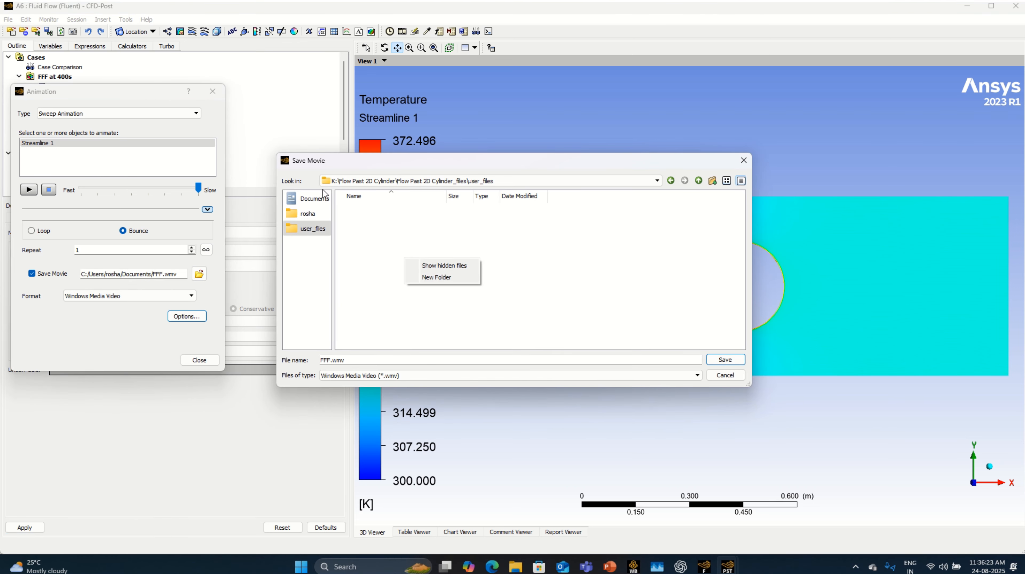
pyautogui.click(314, 199)
pyautogui.rightClick(393, 253)
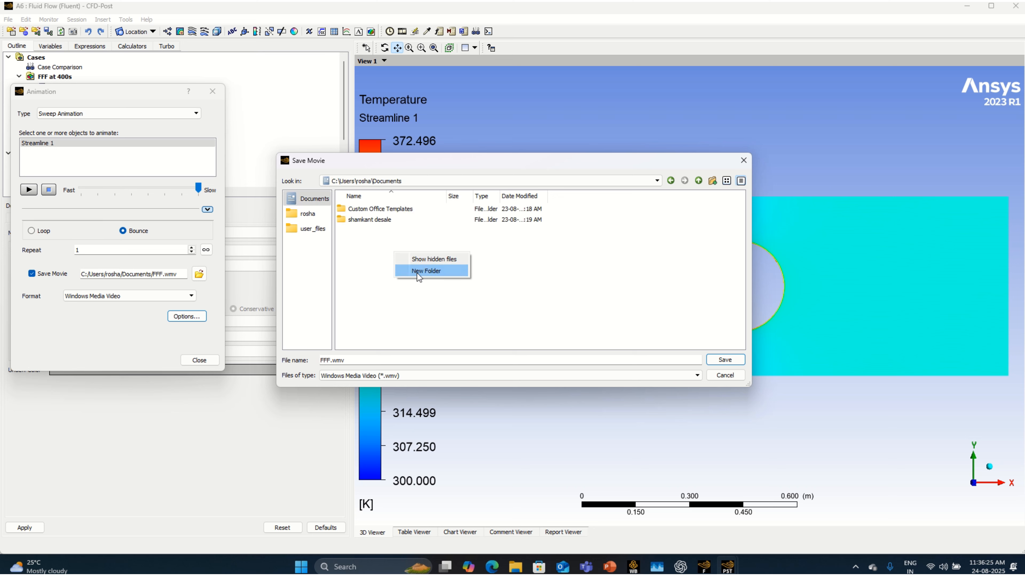
pyautogui.click(417, 273)
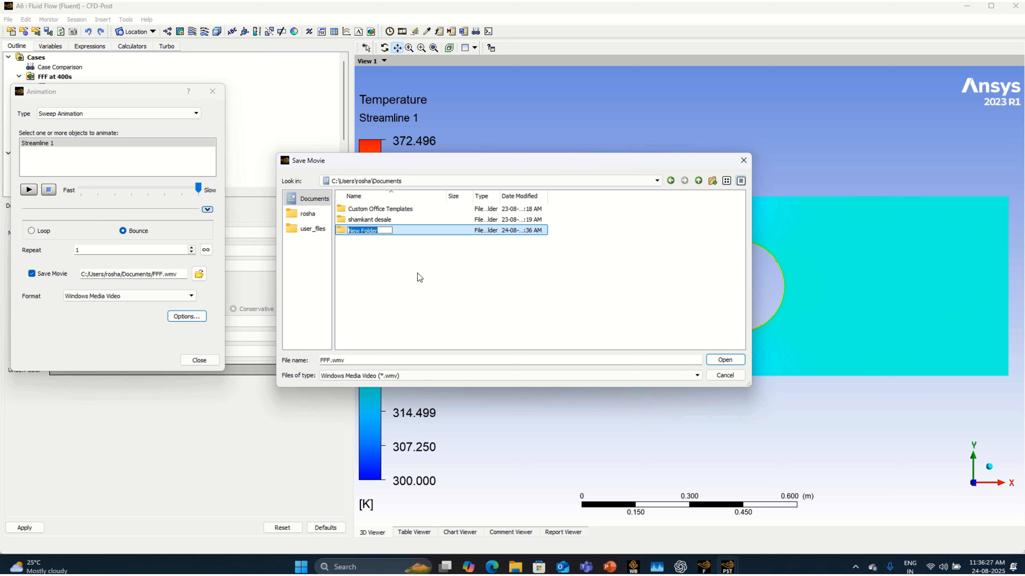
pyautogui.write('Flow Past 2d')
pyautogui.press('BackSpace')
pyautogui.write('D Cylinder')
pyautogui.press('Return')
pyautogui.press('Return')
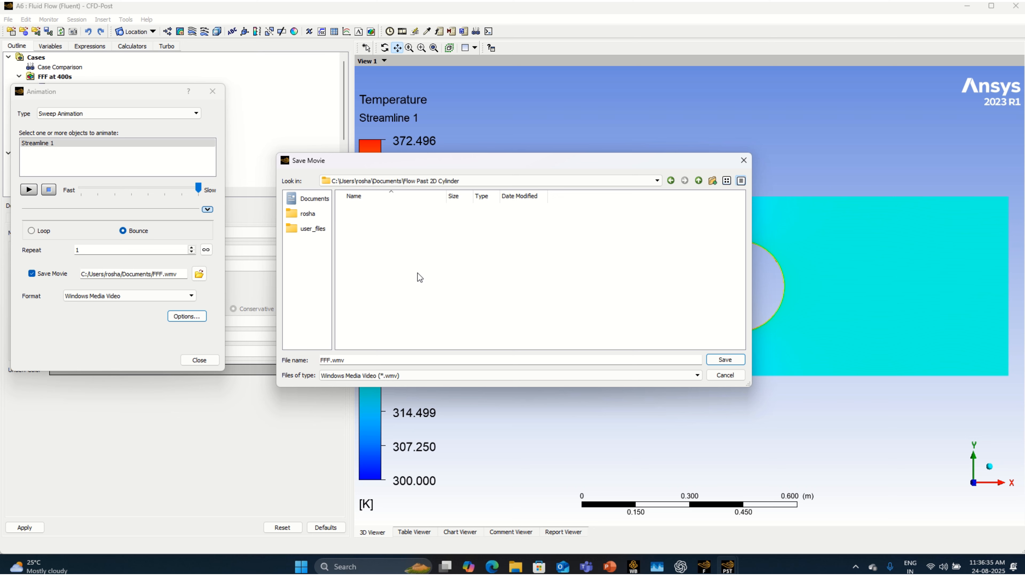
pyautogui.click(726, 360)
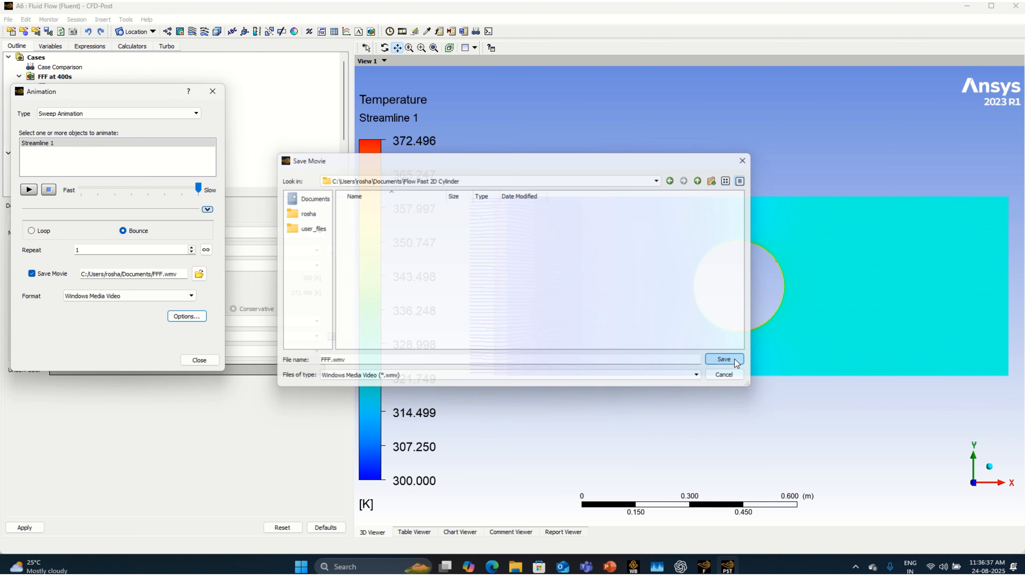
# Step: Set the animation's symbol size to 0.48 and its image size to Custom, 3840 wide by 2160 high
pyautogui.click(198, 317)
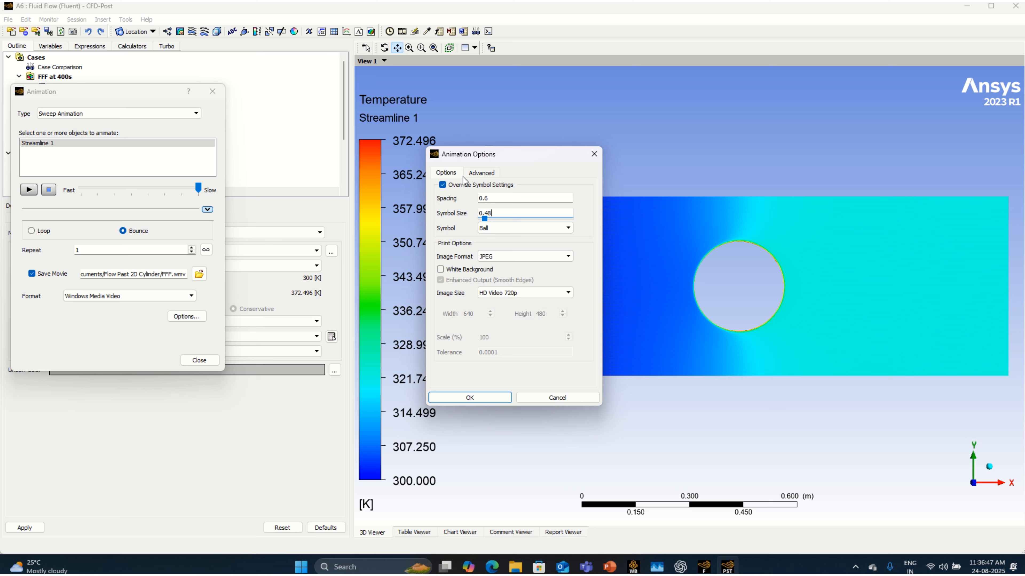
pyautogui.click(502, 295)
pyautogui.click(501, 358)
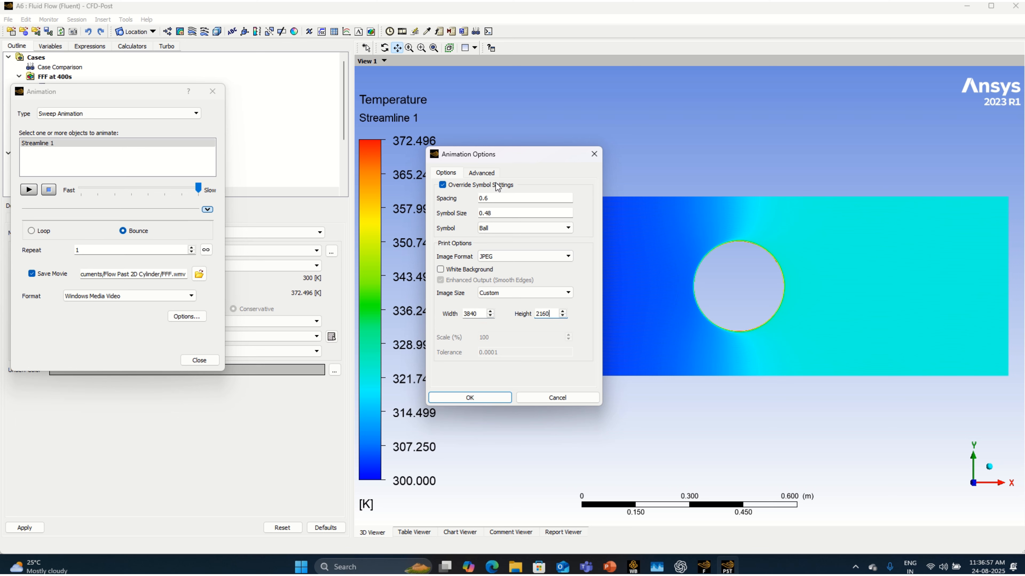
# Step: Save the animation frames as image files in the Flow Past 2D Cylinder folder in Documents
pyautogui.click(481, 172)
pyautogui.click(467, 186)
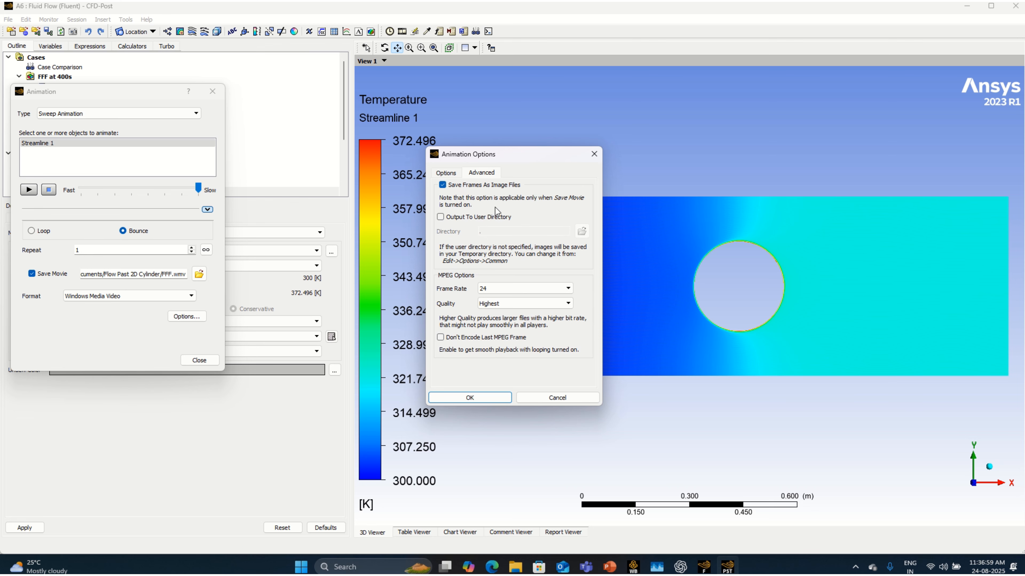
pyautogui.click(496, 219)
pyautogui.click(581, 230)
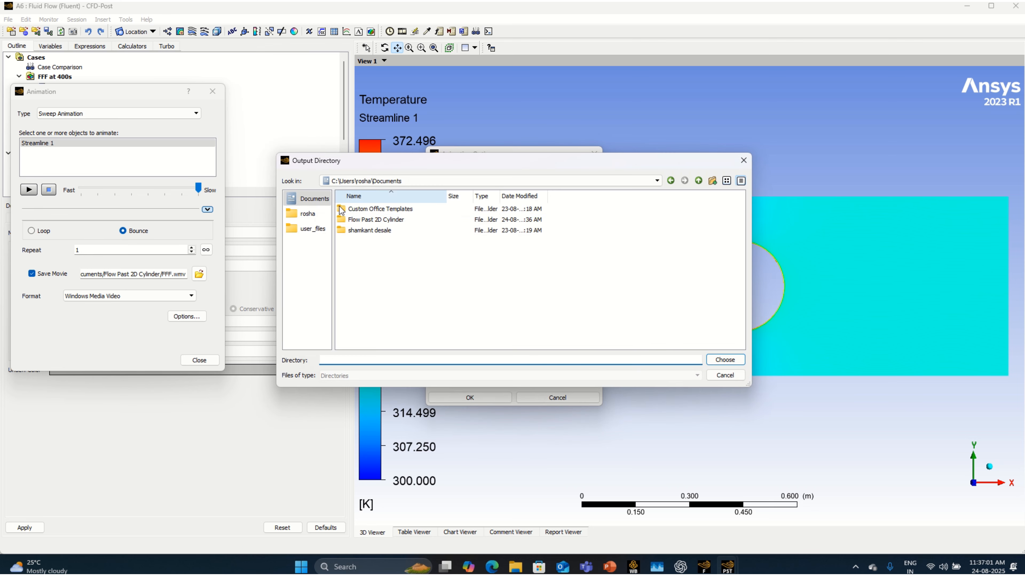
pyautogui.doubleClick(402, 219)
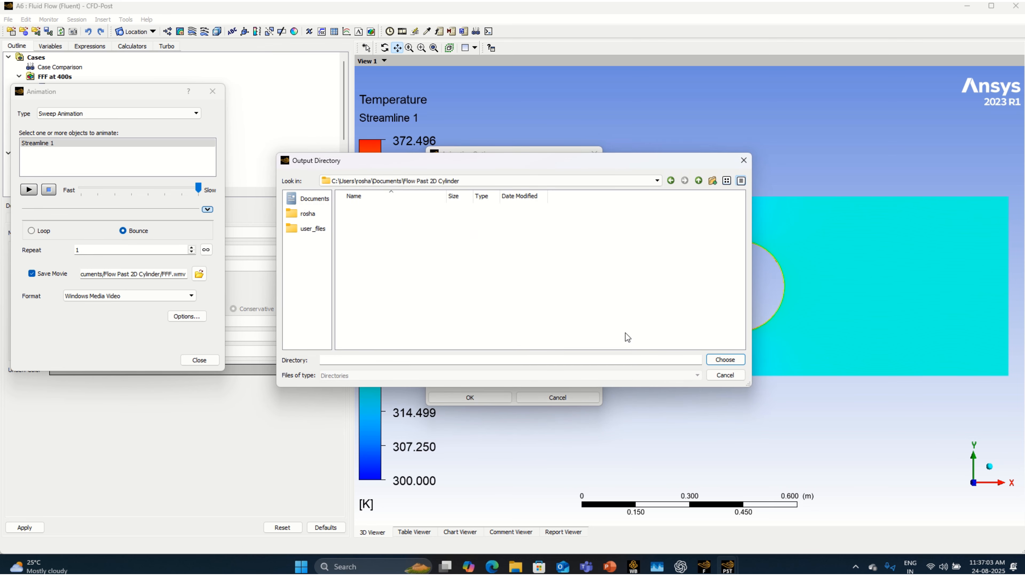
pyautogui.click(722, 360)
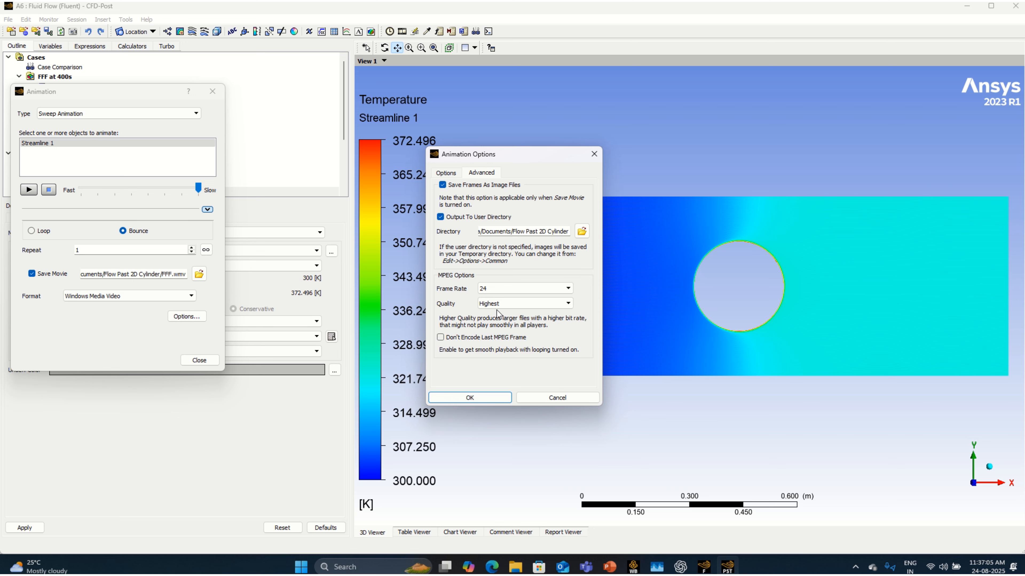
# Step: Set the movie's frame rate to 60 with Highest quality, and play the animation to record it
pyautogui.click(524, 288)
pyautogui.click(496, 341)
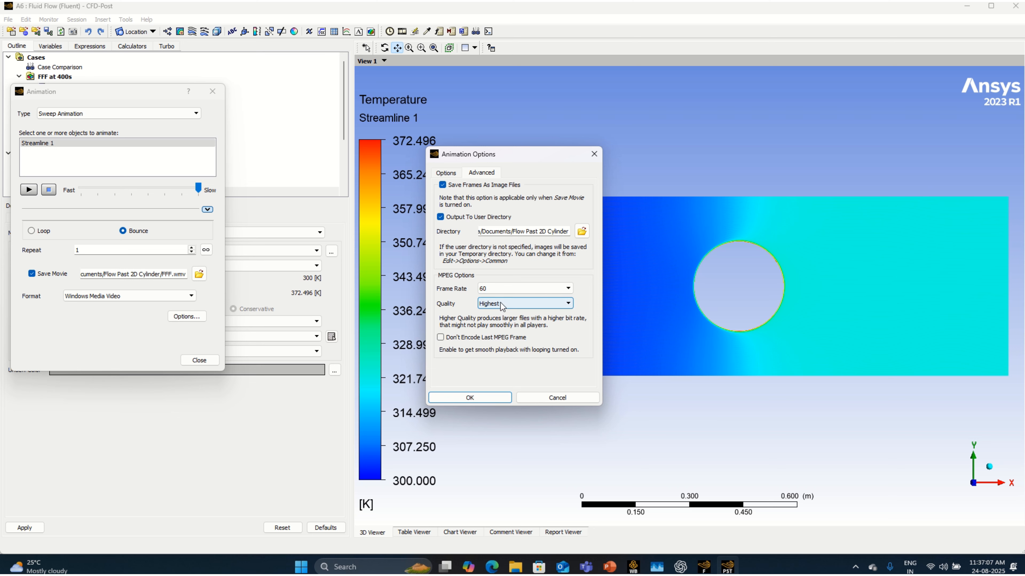
pyautogui.click(501, 306)
pyautogui.click(501, 314)
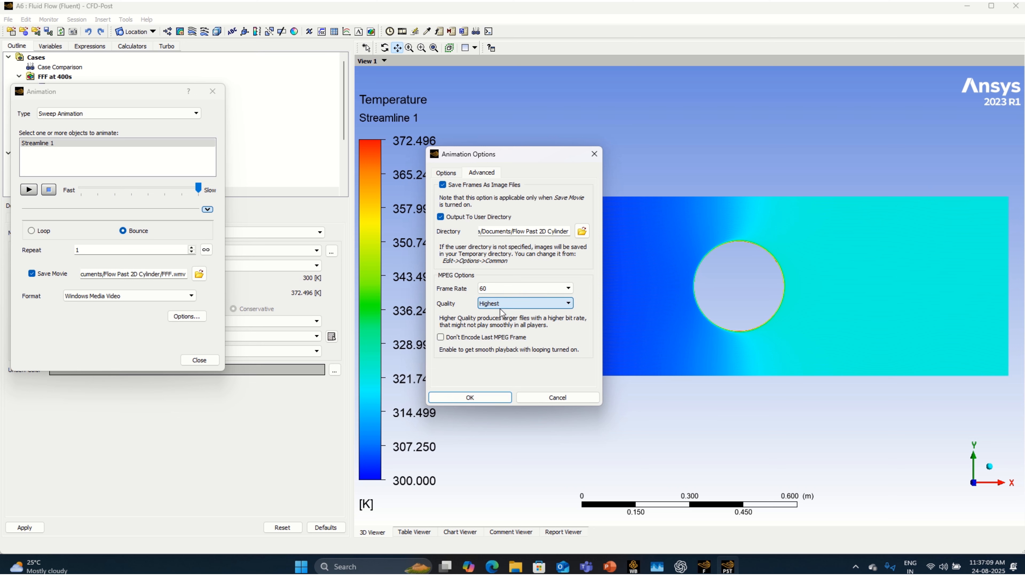
pyautogui.click(482, 398)
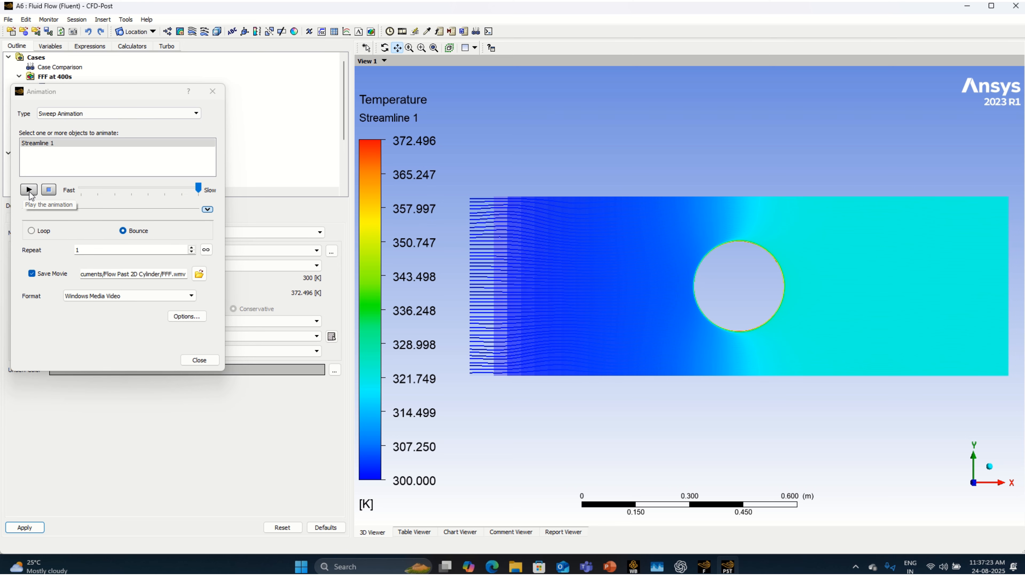
pyautogui.click(29, 190)
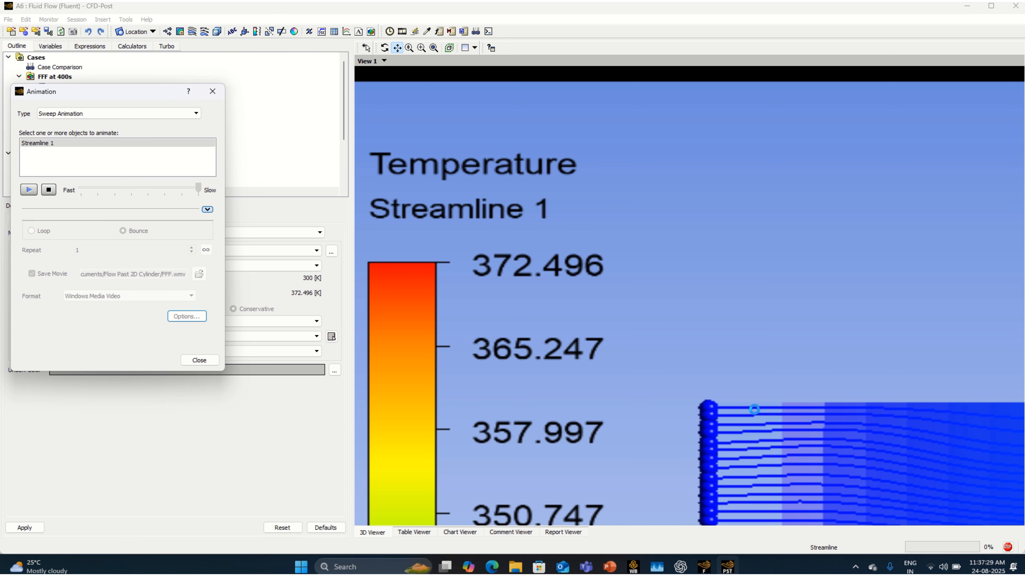
# Step: Switch to File Explorer, view AnimationFrame000001 in the Flow Past 2D Cylinder folder, and return to CFD-Post
pyautogui.click(515, 567)
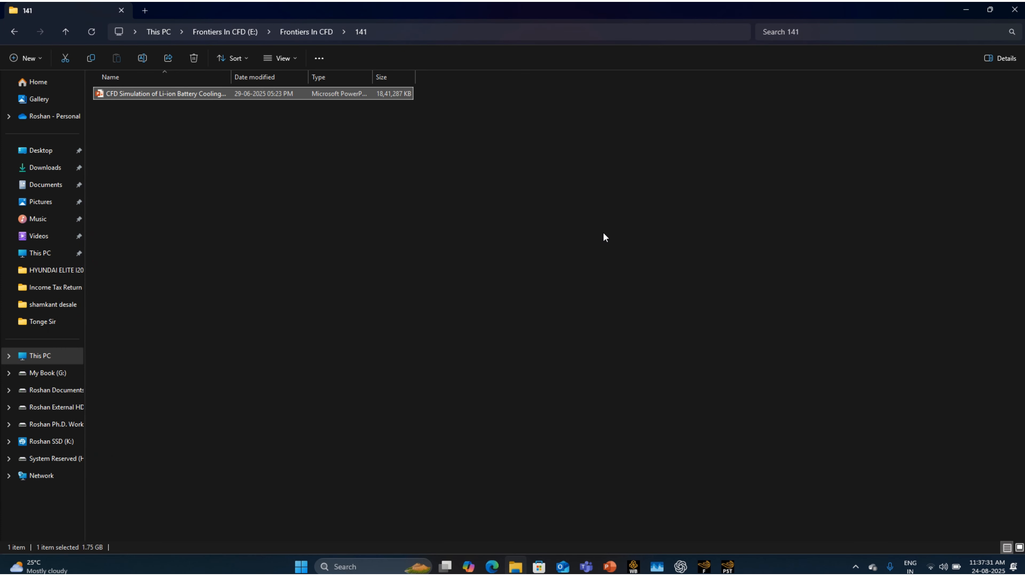
pyautogui.click(43, 186)
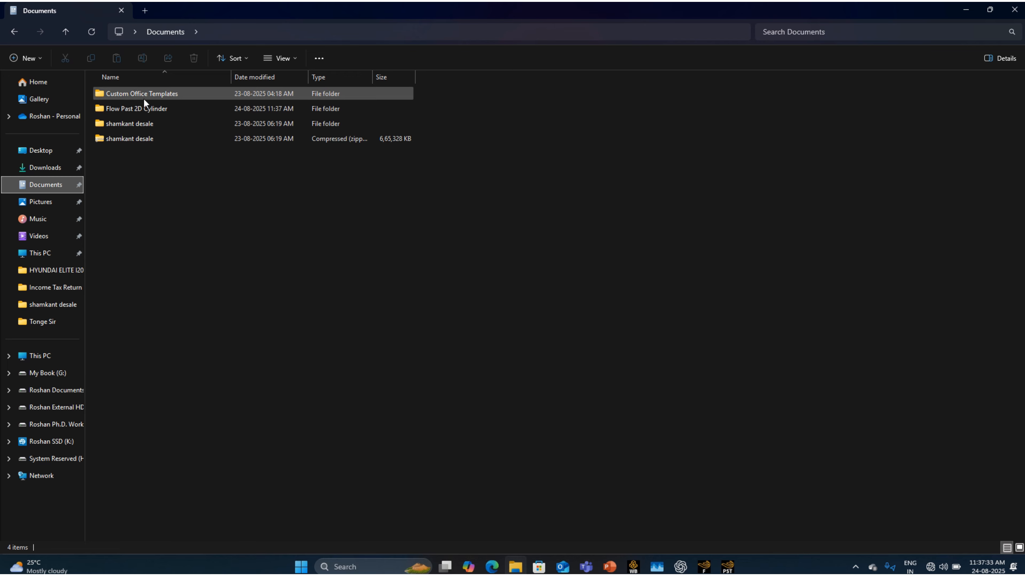
pyautogui.doubleClick(148, 109)
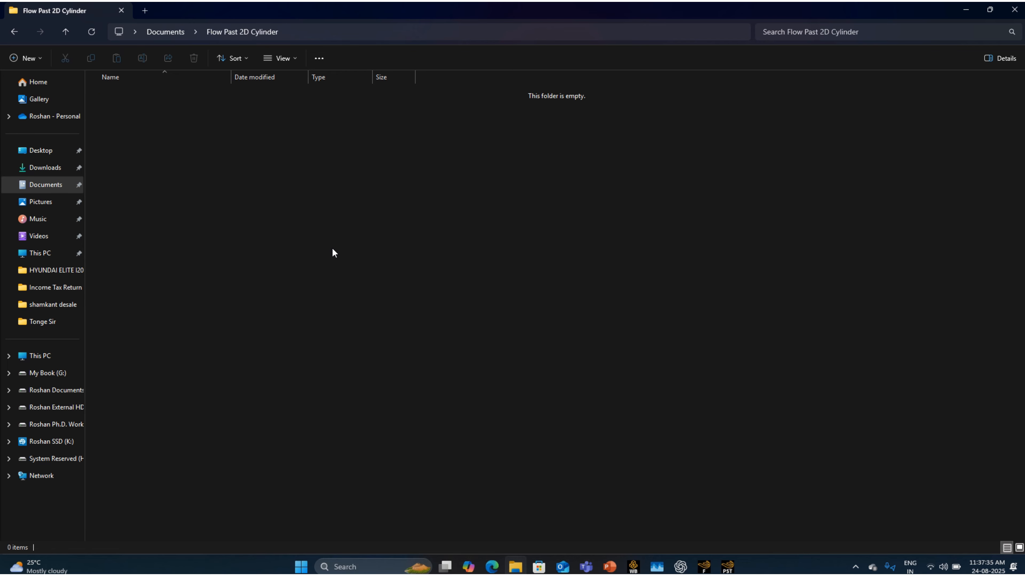
pyautogui.doubleClick(133, 94)
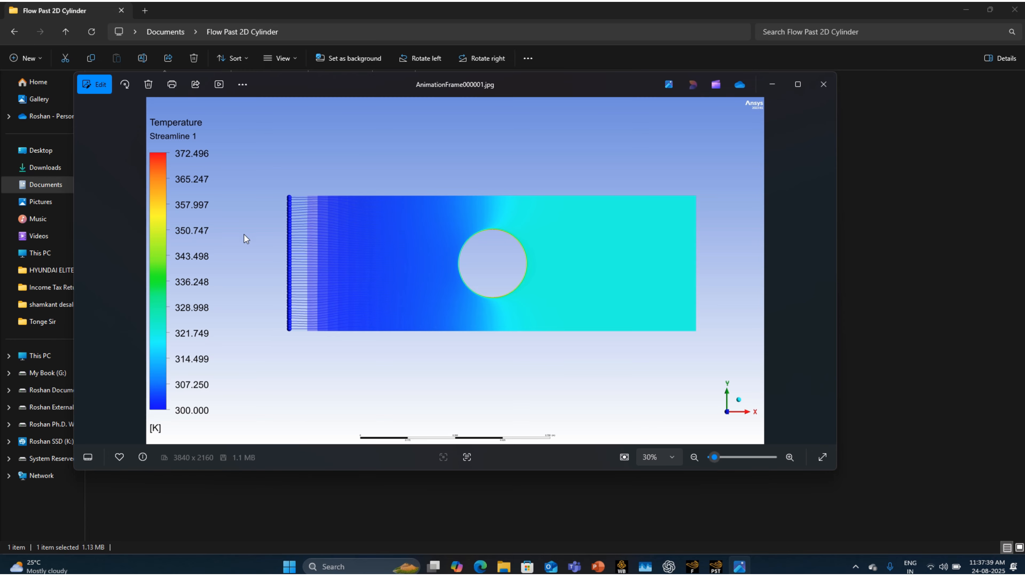
pyautogui.click(791, 86)
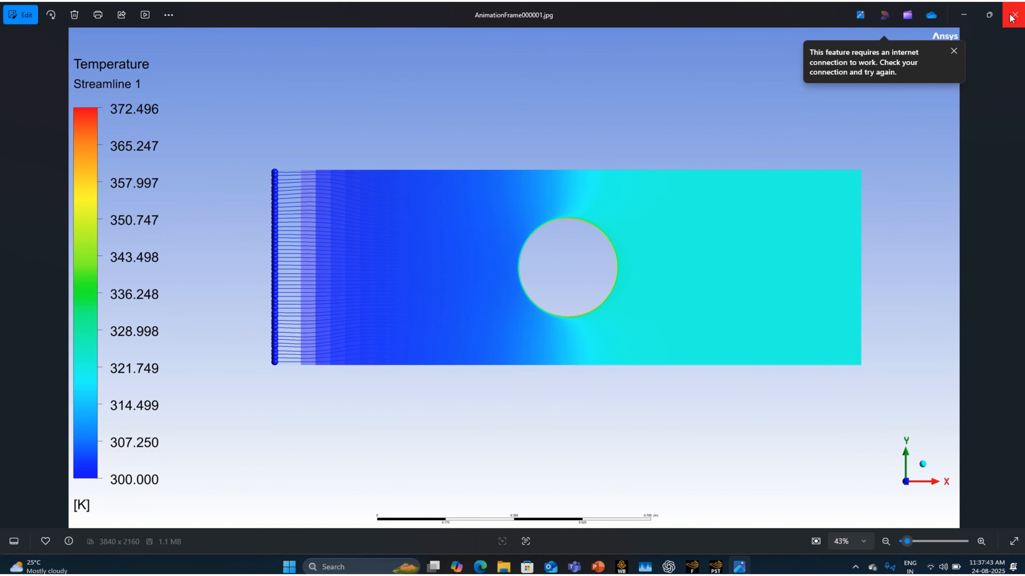
pyautogui.click(1012, 15)
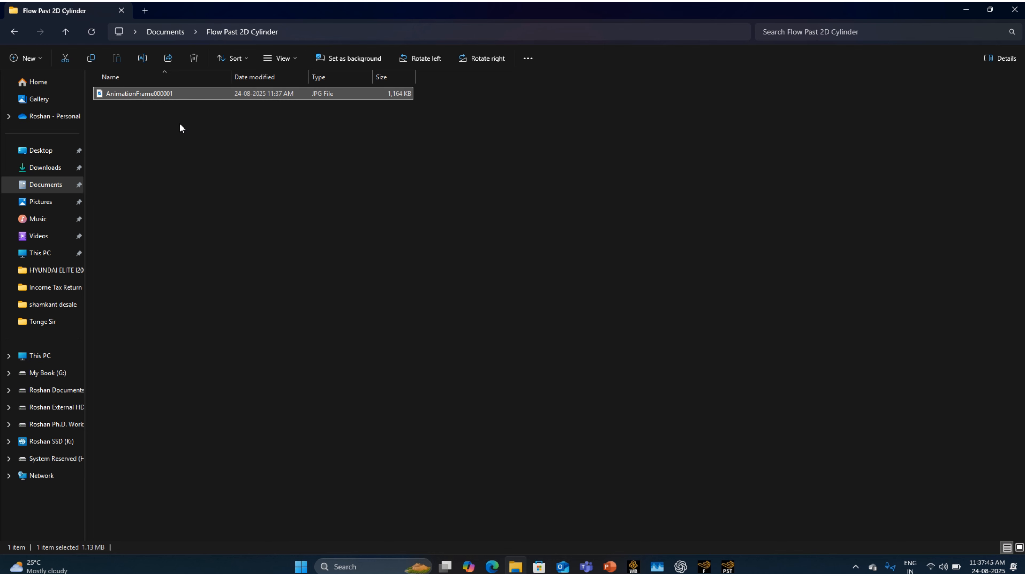
pyautogui.click(727, 566)
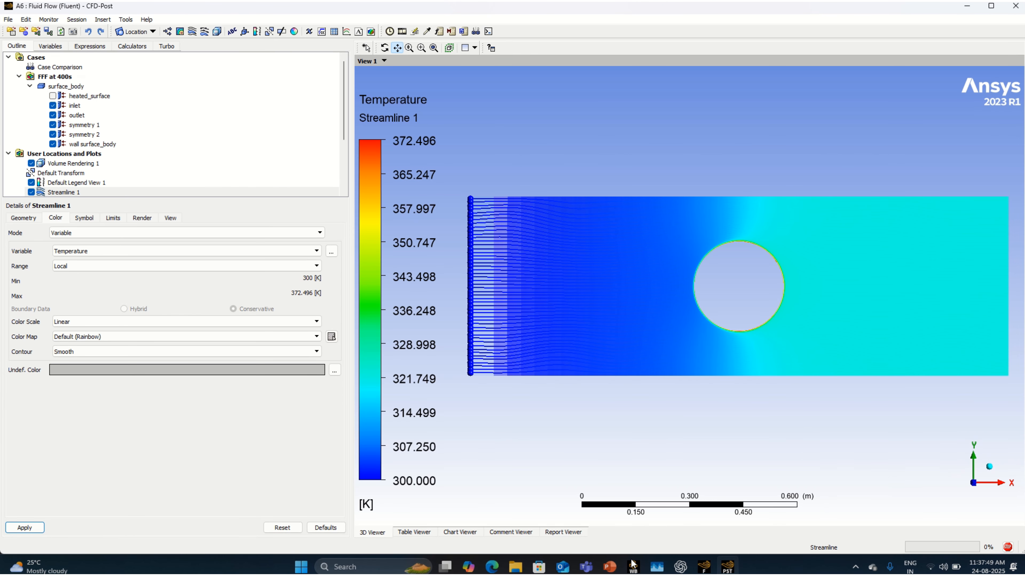
# Step: Check the exported image AnimationFrame000002 in File Explorer and return to the running animation in CFD-Post
pyautogui.click(516, 567)
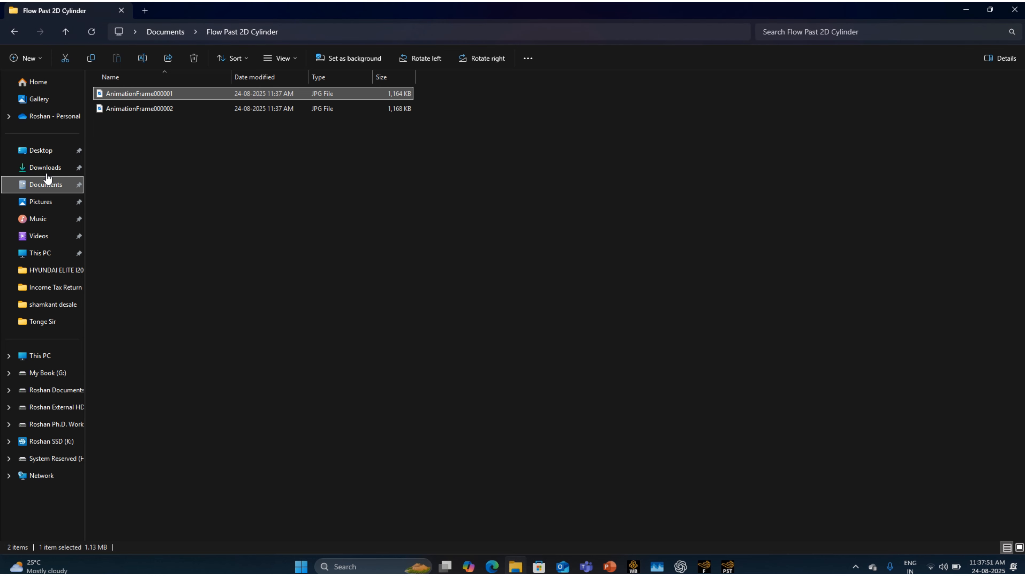
pyautogui.doubleClick(171, 108)
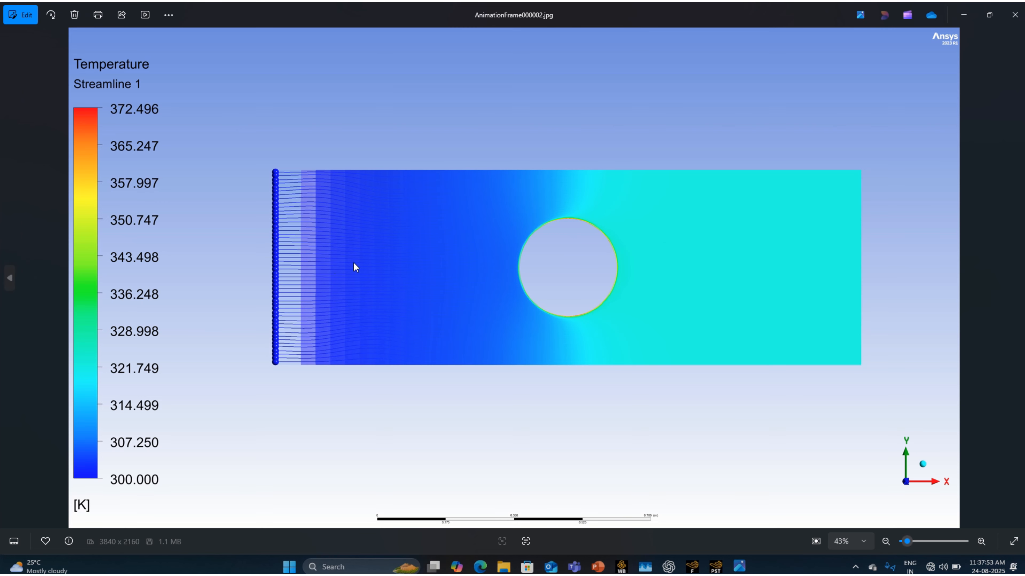
pyautogui.click(1015, 14)
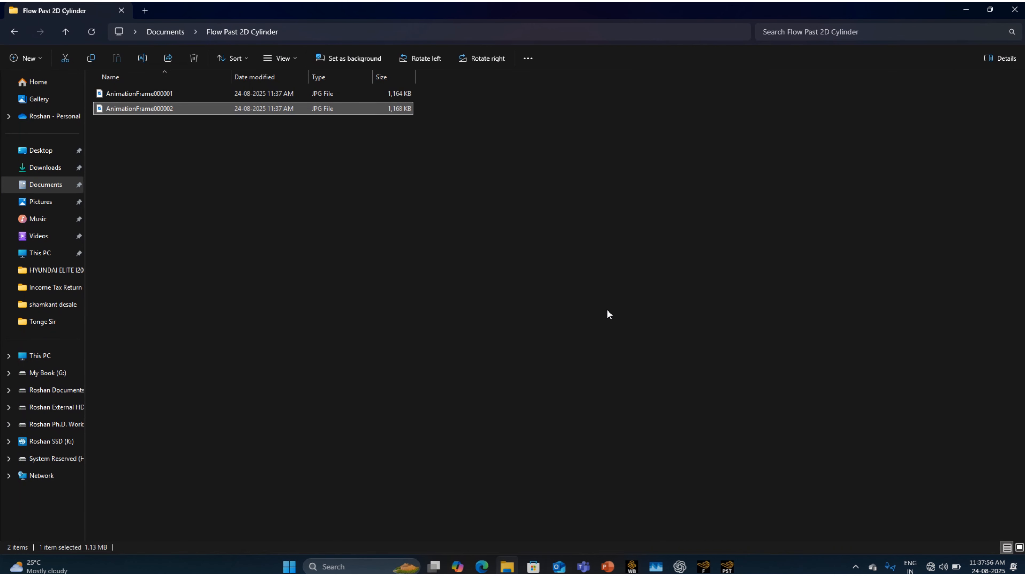
pyautogui.click(731, 568)
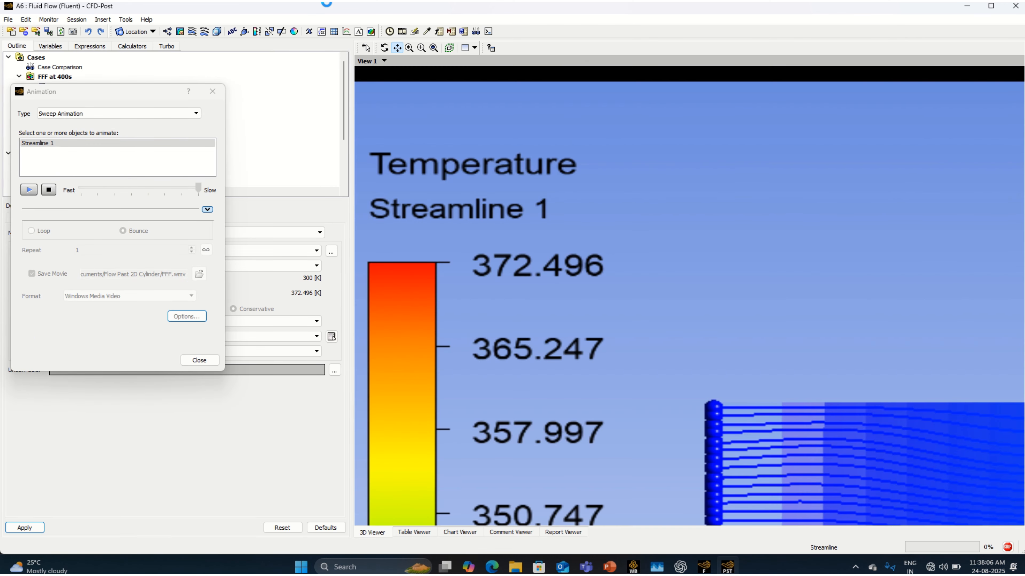
pyautogui.moveTo(327, 3)
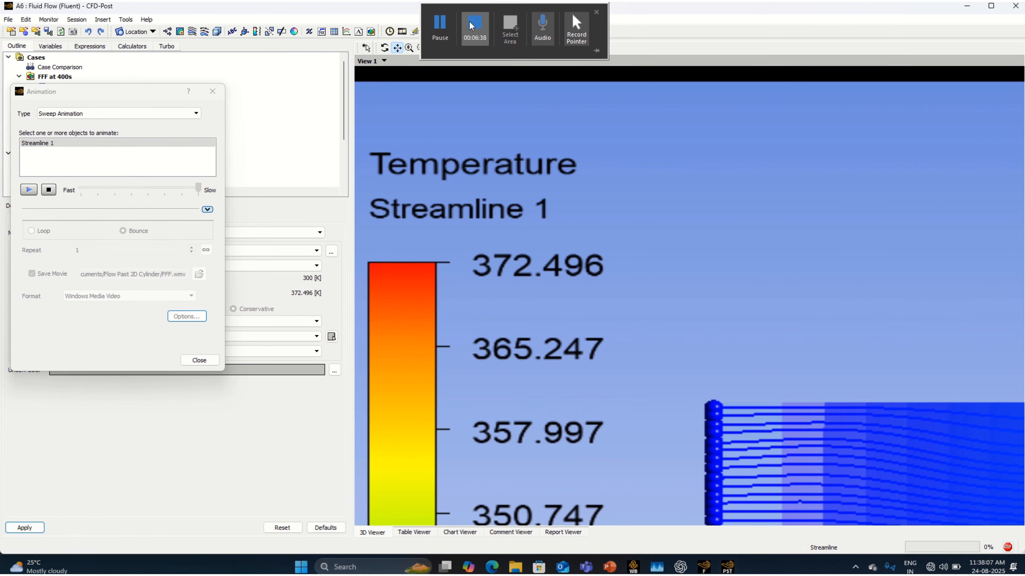